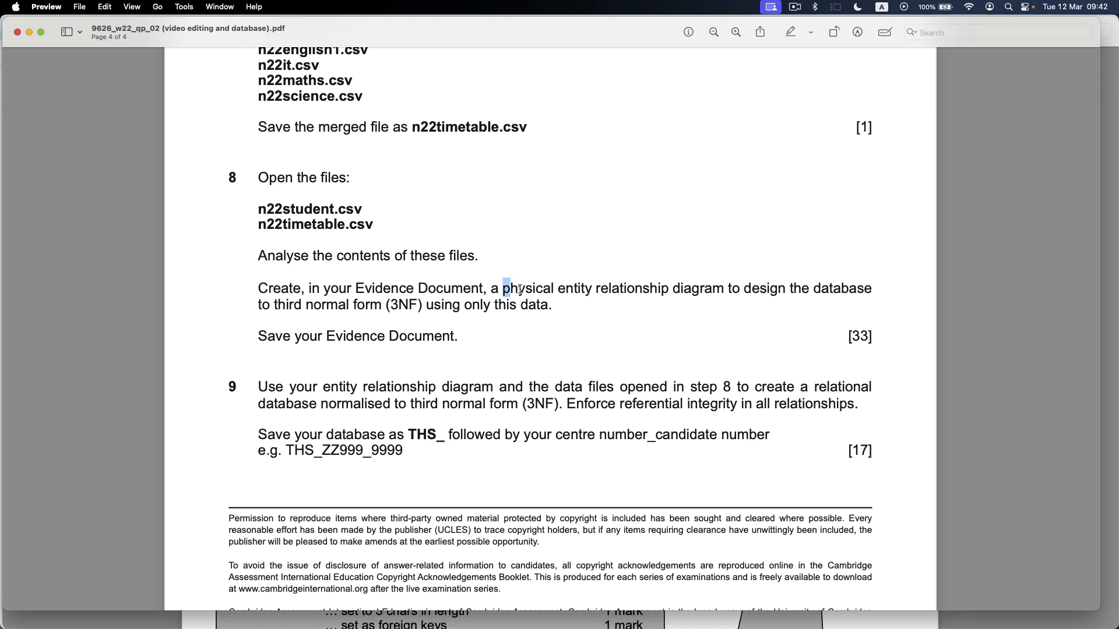
Review tasks 8 and 9 in the exam paper, then minimise it to examine the mark scheme's Physical ERD for Task 8.
drag(521, 290, 724, 291)
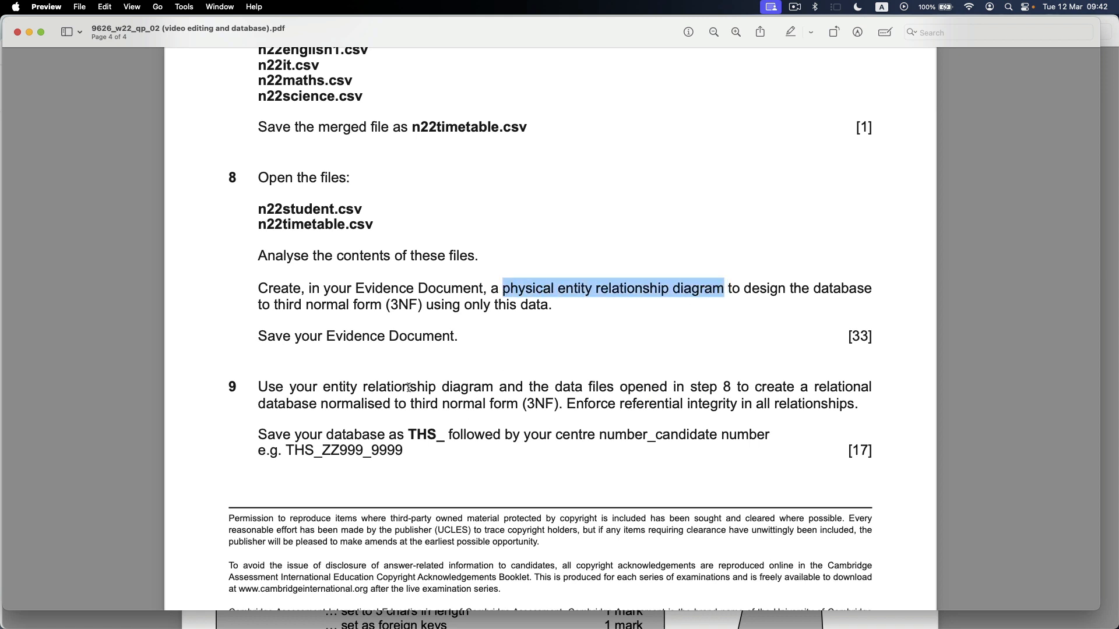
drag(409, 388, 579, 410)
click(557, 341)
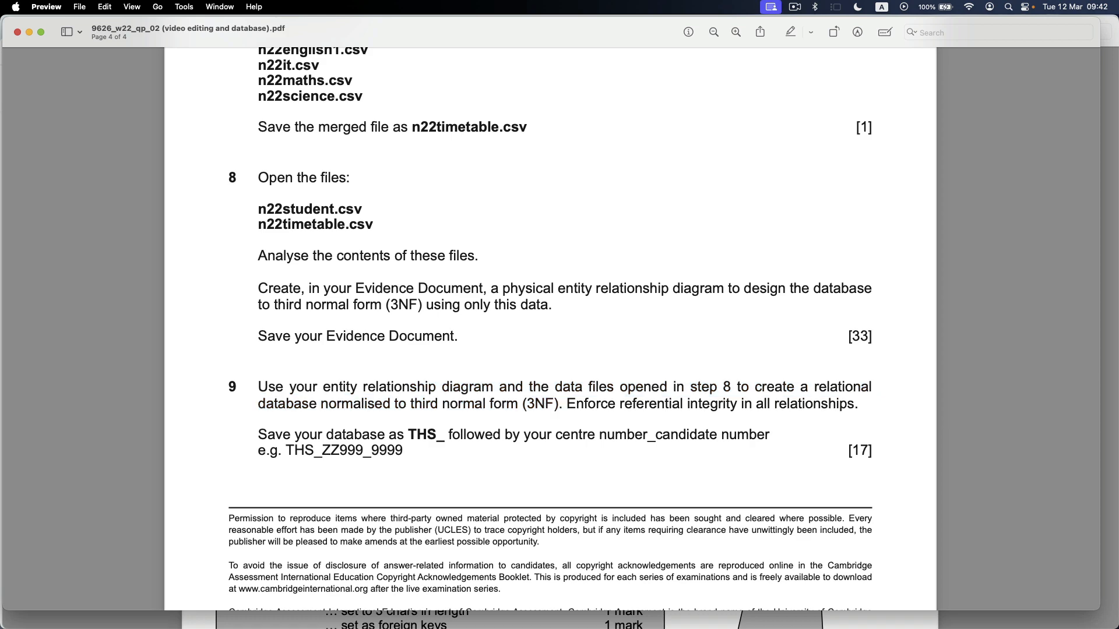
click(30, 32)
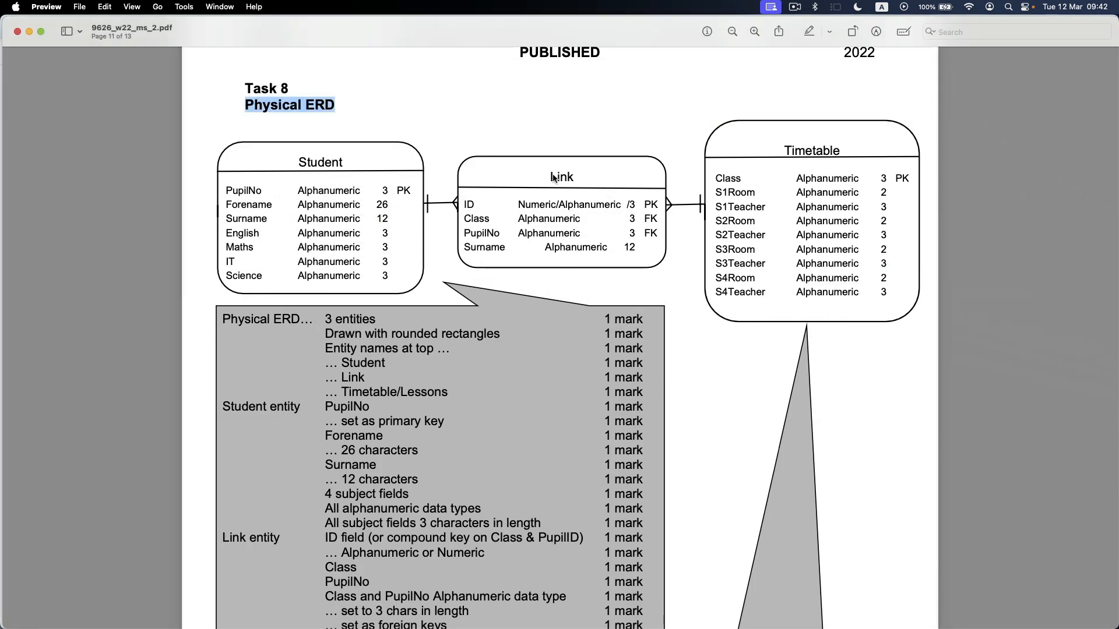
click(349, 163)
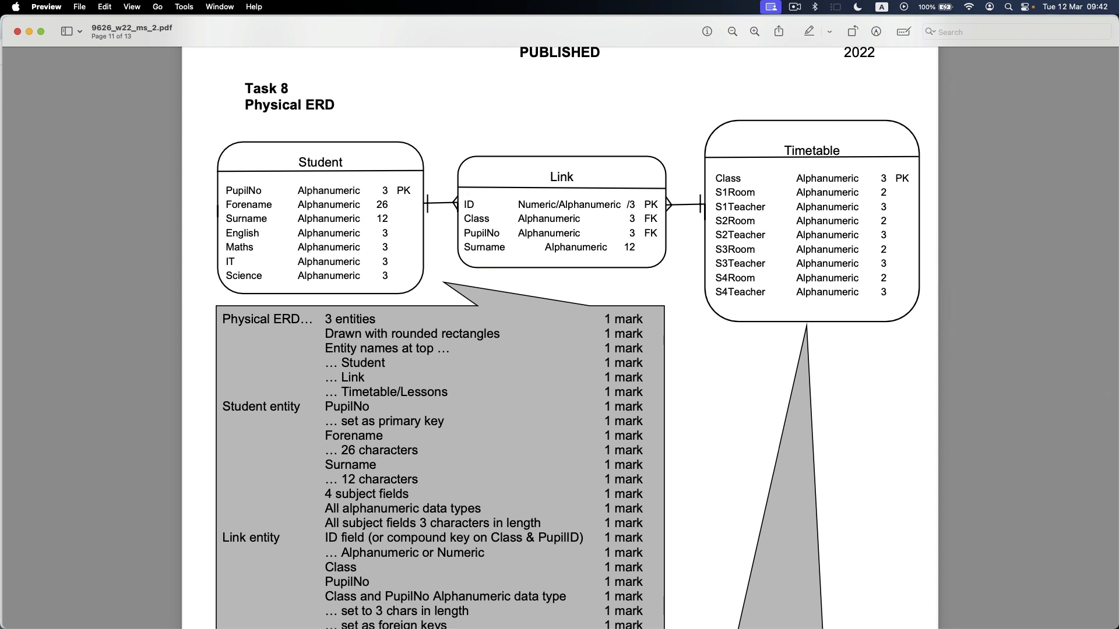
Bring the blank Excel workbook Book3 in front of the mark scheme, widen its window, and keep the ERD entities in view above it.
drag(1118, 222, 320, 184)
scroll(233, 296, up, 5)
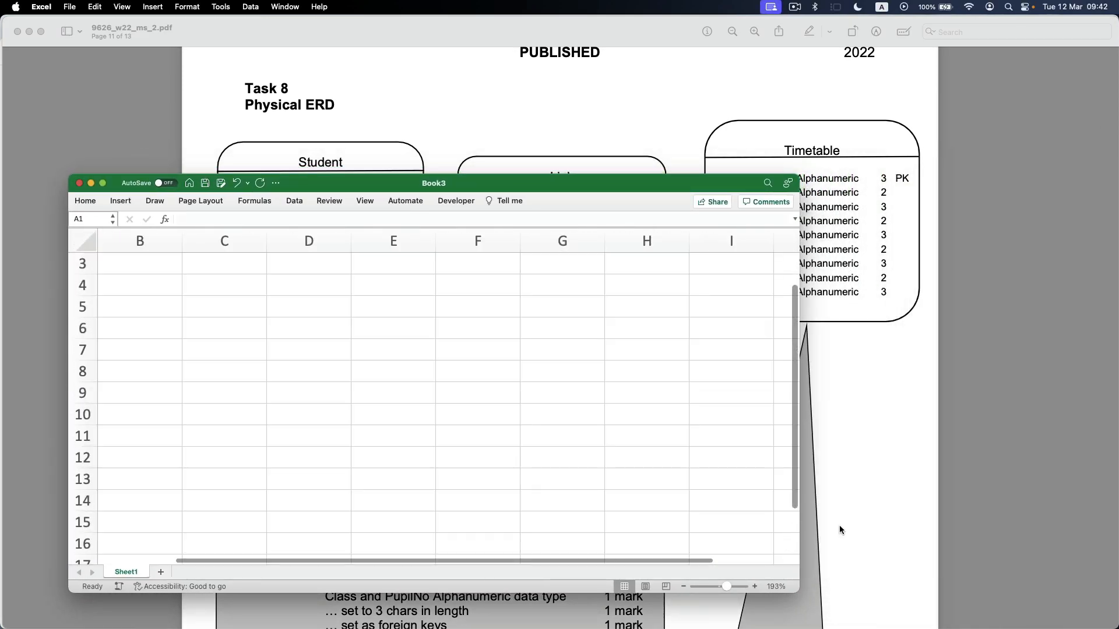
drag(839, 526, 1118, 526)
scroll(407, 420, up, 2)
scroll(413, 420, left, 1)
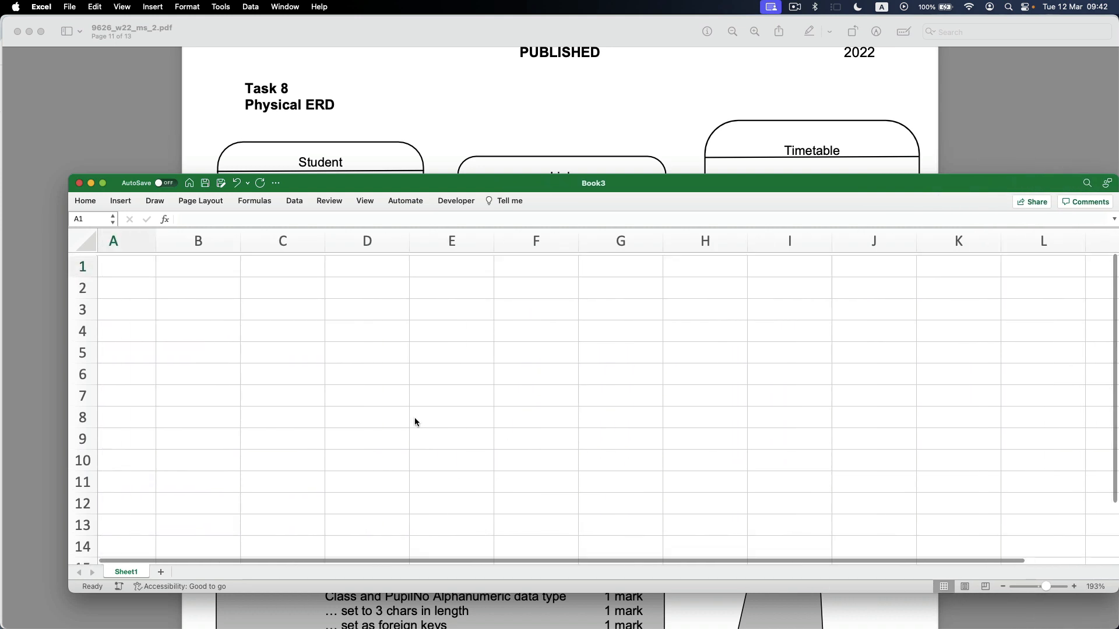
scroll(301, 126, down, 3)
scroll(301, 126, down, 2)
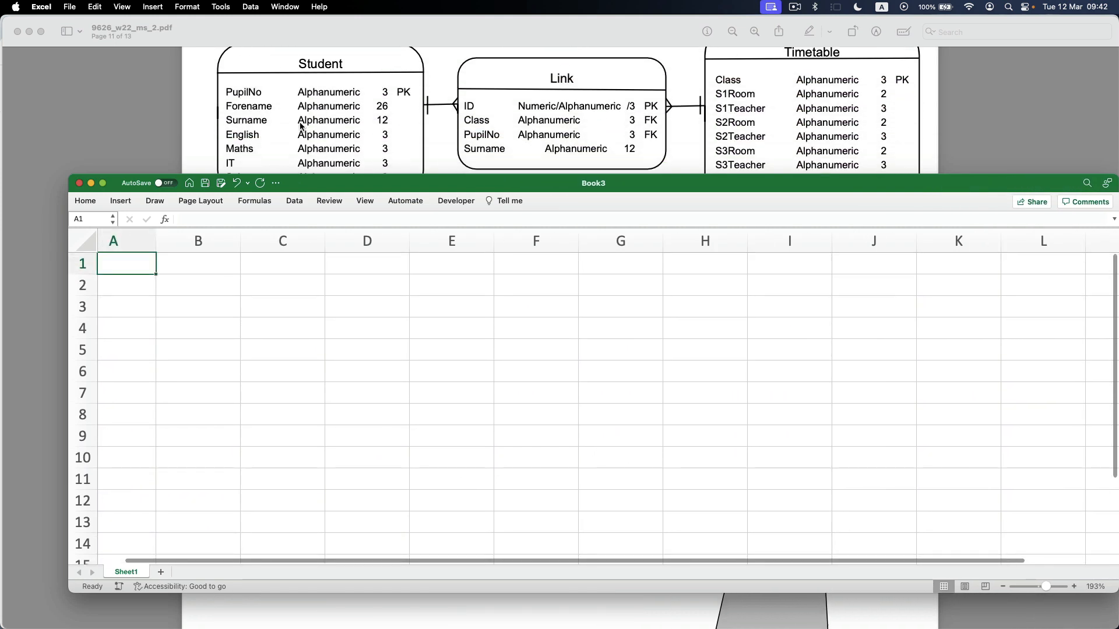
Enter the entity headings Student in B2, Link in F2 and Timetable in J2.
click(202, 285)
text(Student)
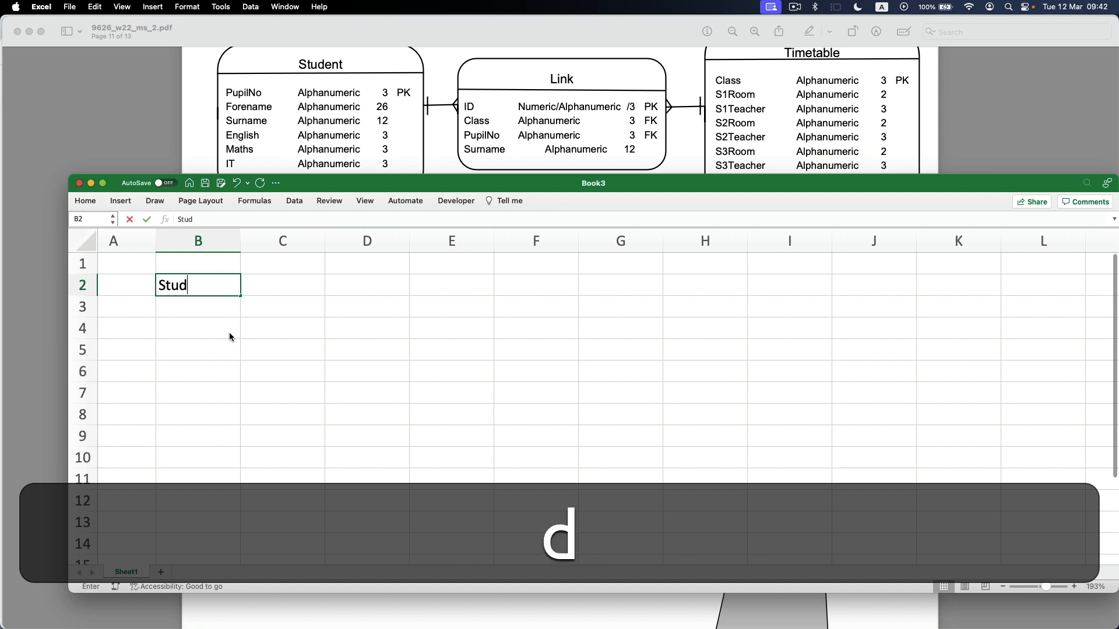
key(Right)
key(Right)
key(Right)
key(Right)
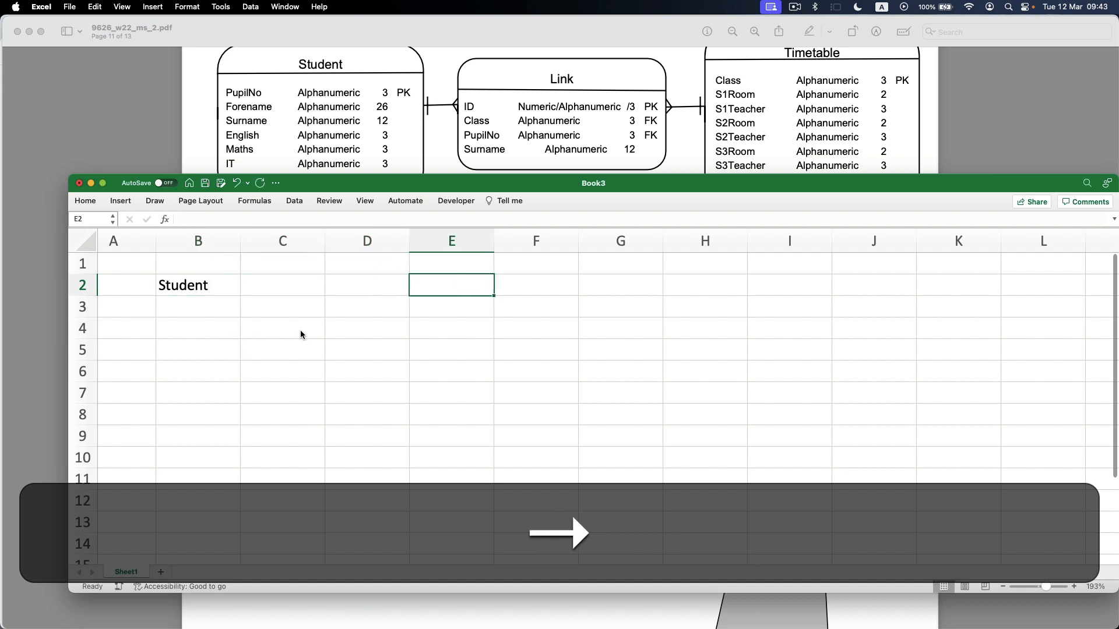
text(Link)
key(Right)
key(Right)
key(Right)
key(Right)
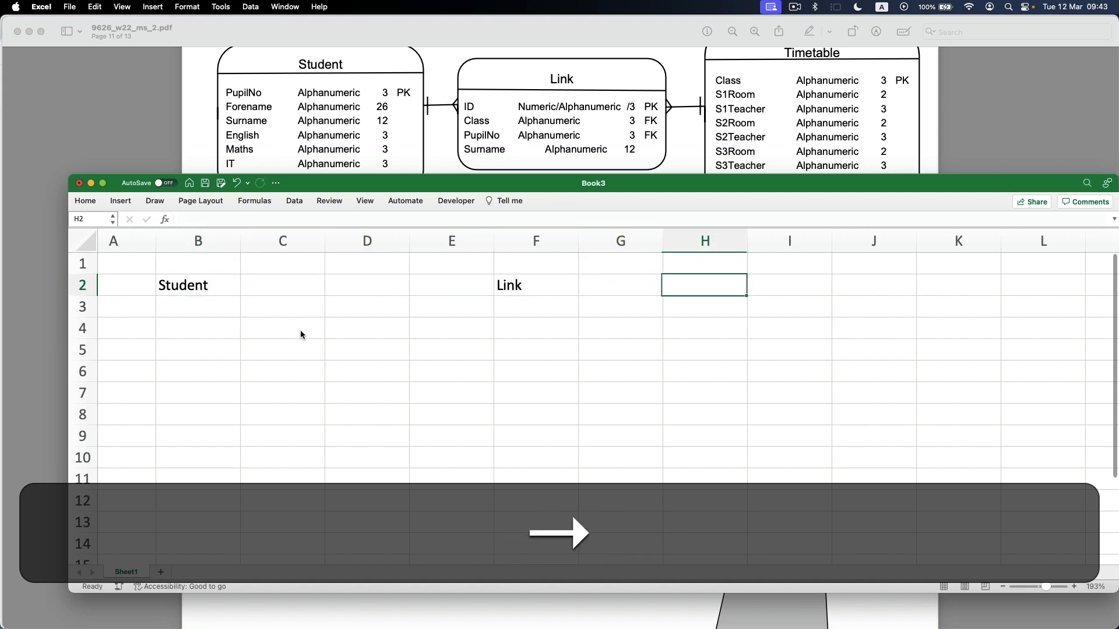
text(Timetable)
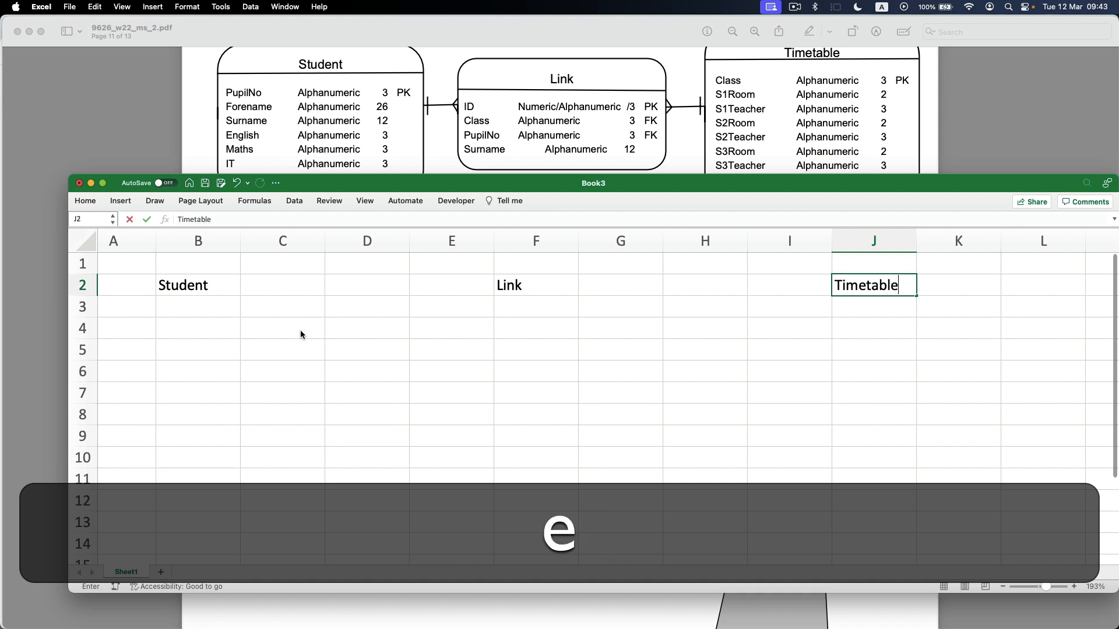
key(Down)
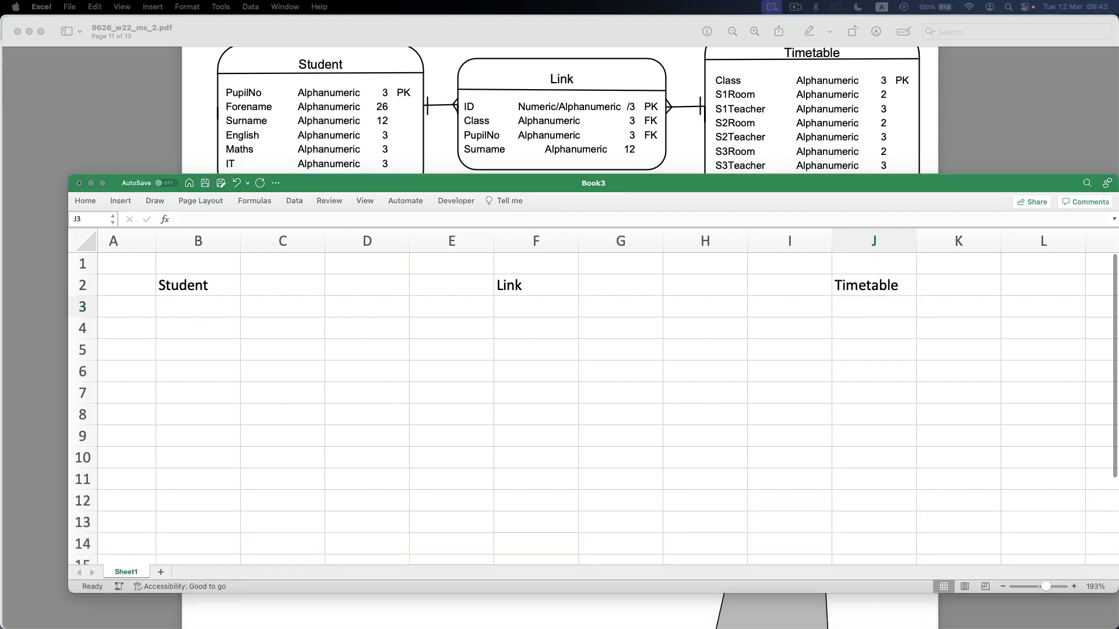
Paste the copied Student fields with their types, lengths and key starting at B3, and narrow column D to fit the lengths.
key(super+c)
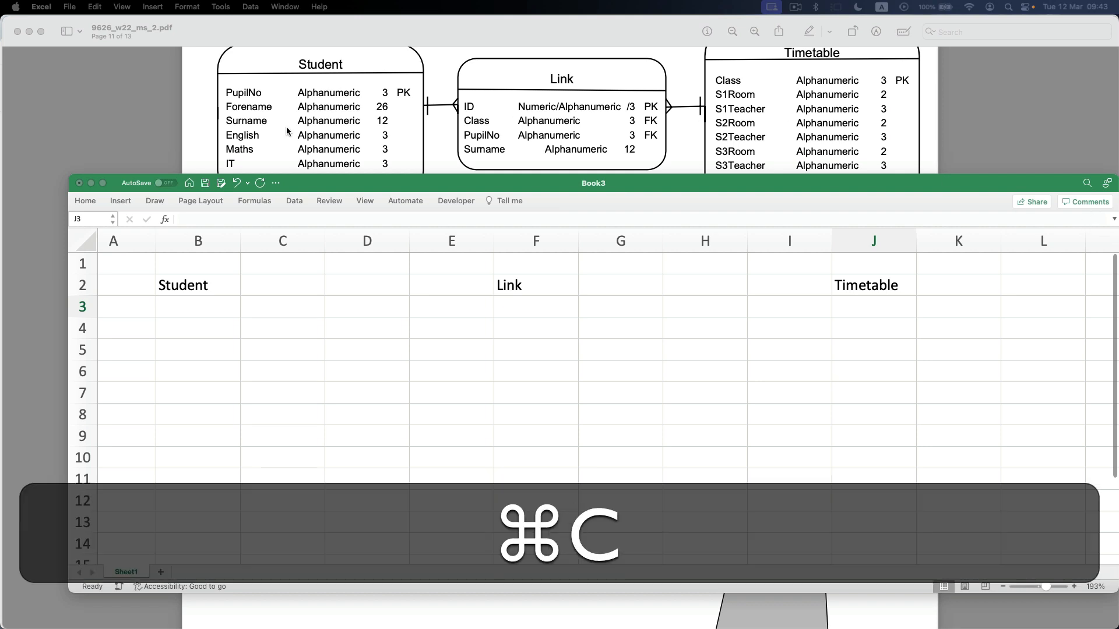
click(173, 304)
click(180, 307)
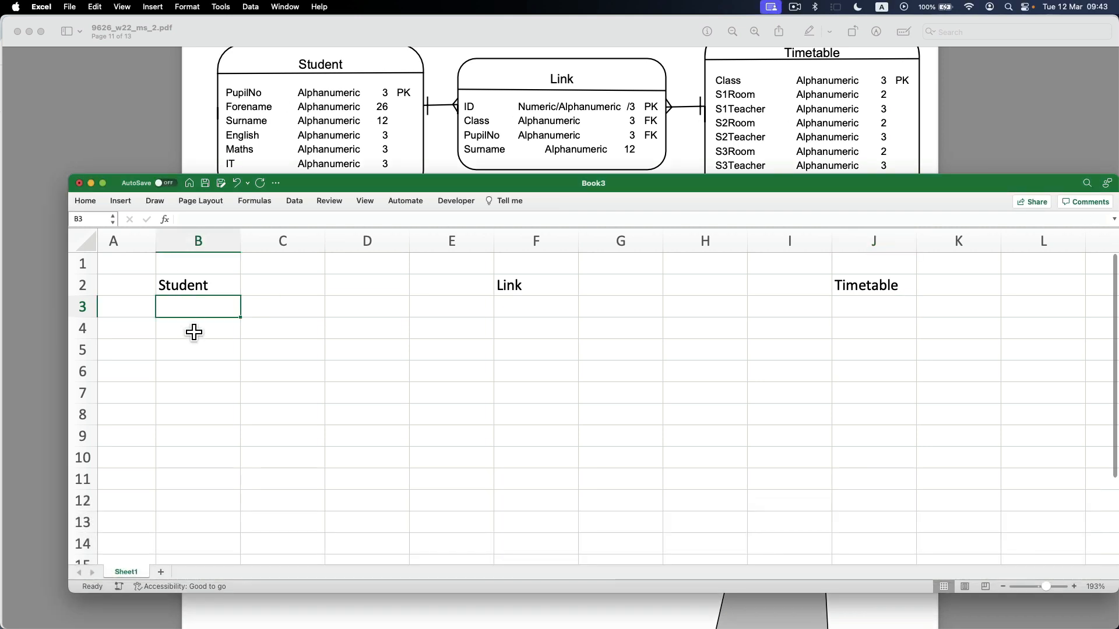
key(super+v)
click(256, 353)
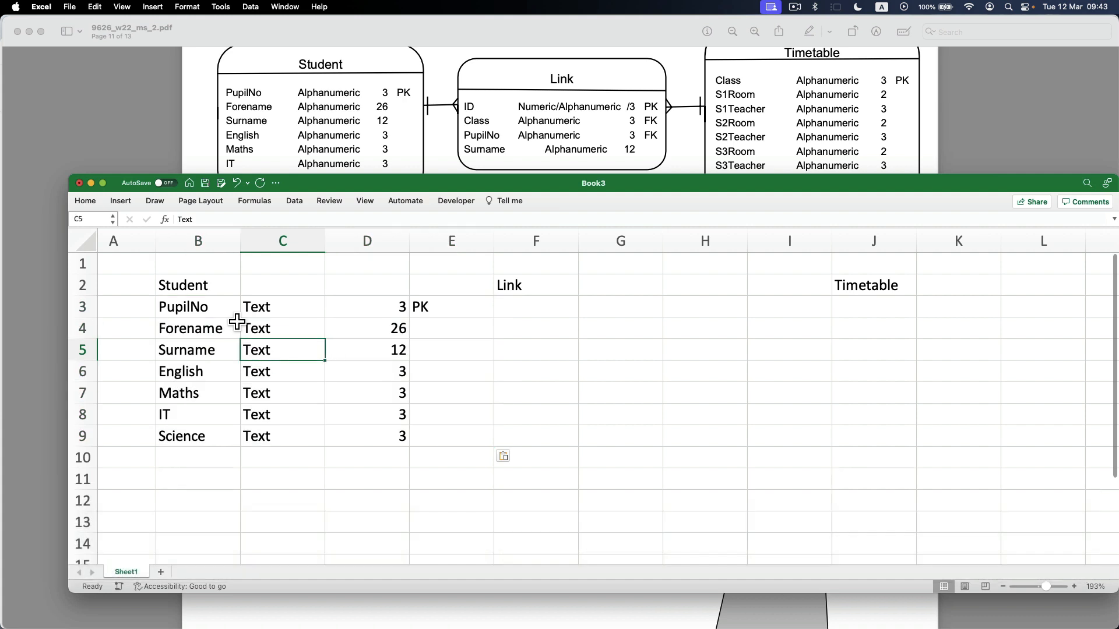
drag(409, 241, 349, 242)
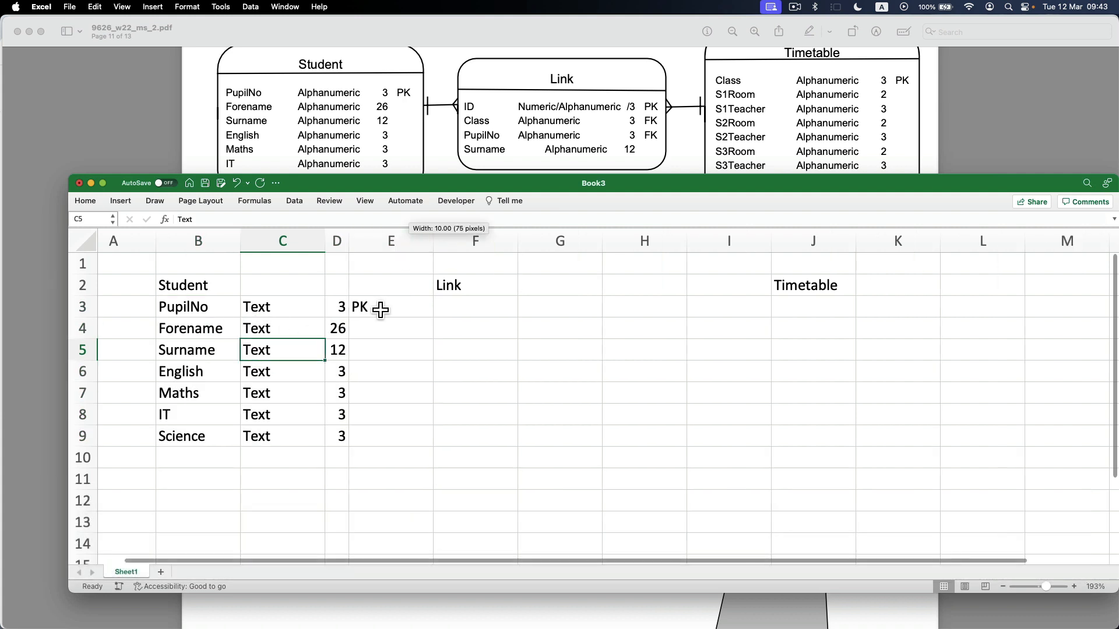
Insert a blank column before the Link heading's column F.
click(466, 245)
right_click(465, 249)
click(524, 302)
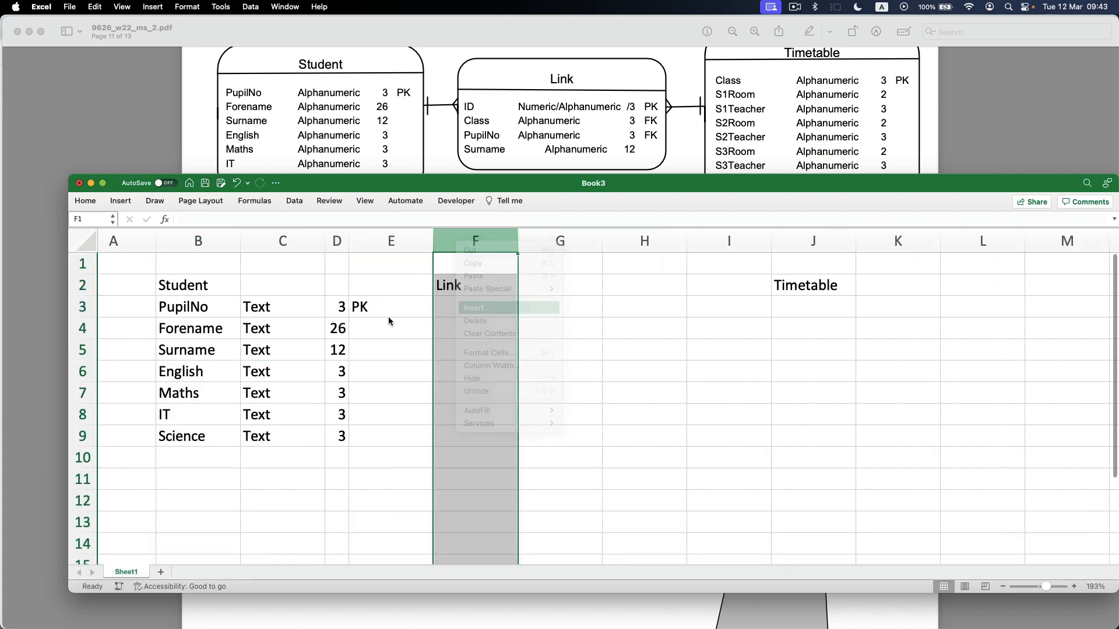
click(388, 309)
drag(188, 317, 382, 446)
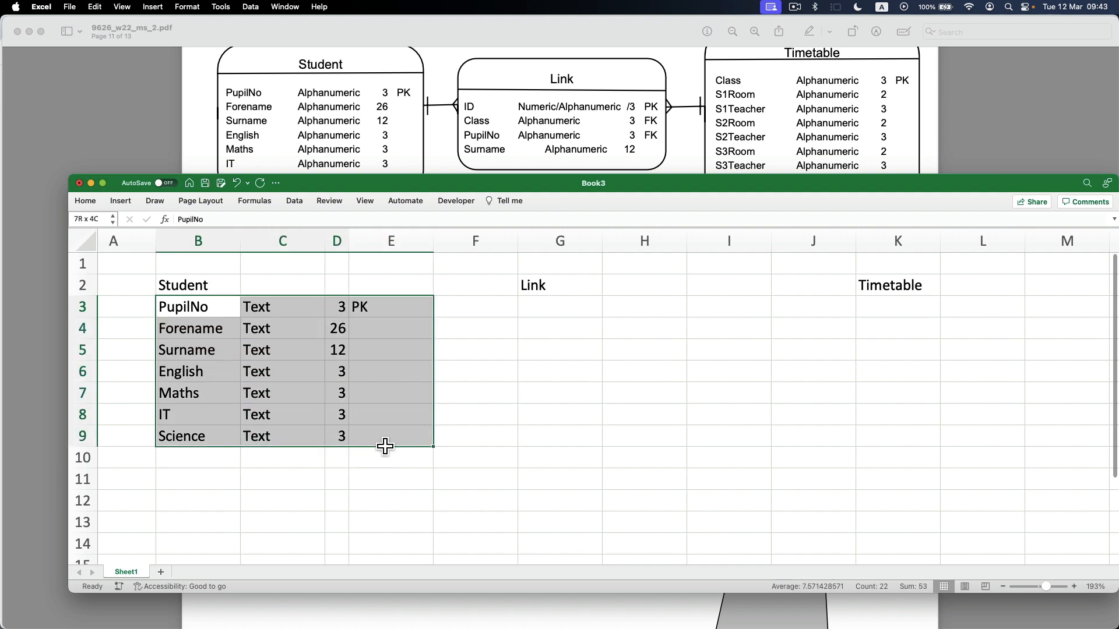
click(294, 373)
drag(200, 314, 364, 432)
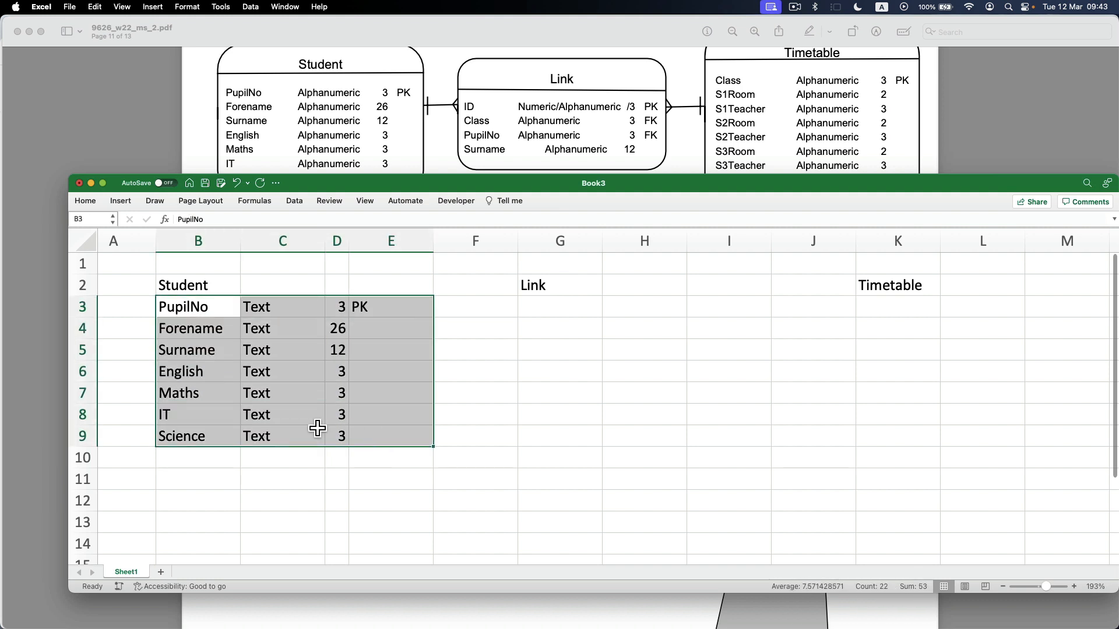
click(255, 385)
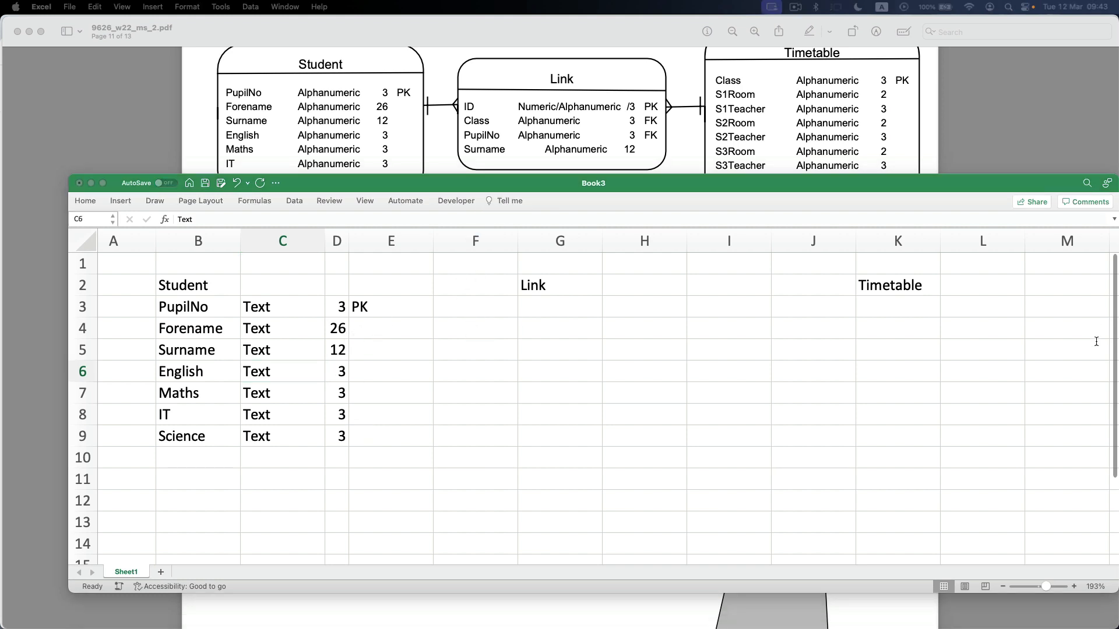
Paste the copied Link fields Class, PupilNo and Surname under the Link heading, starting at G3.
key(super+c)
click(536, 303)
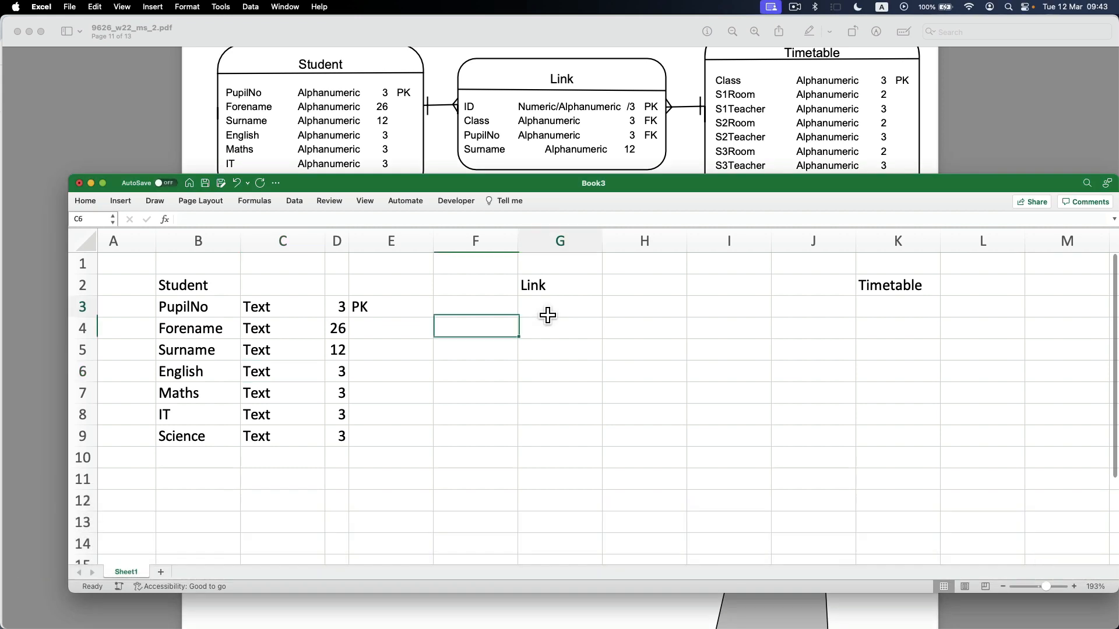
key(super+v)
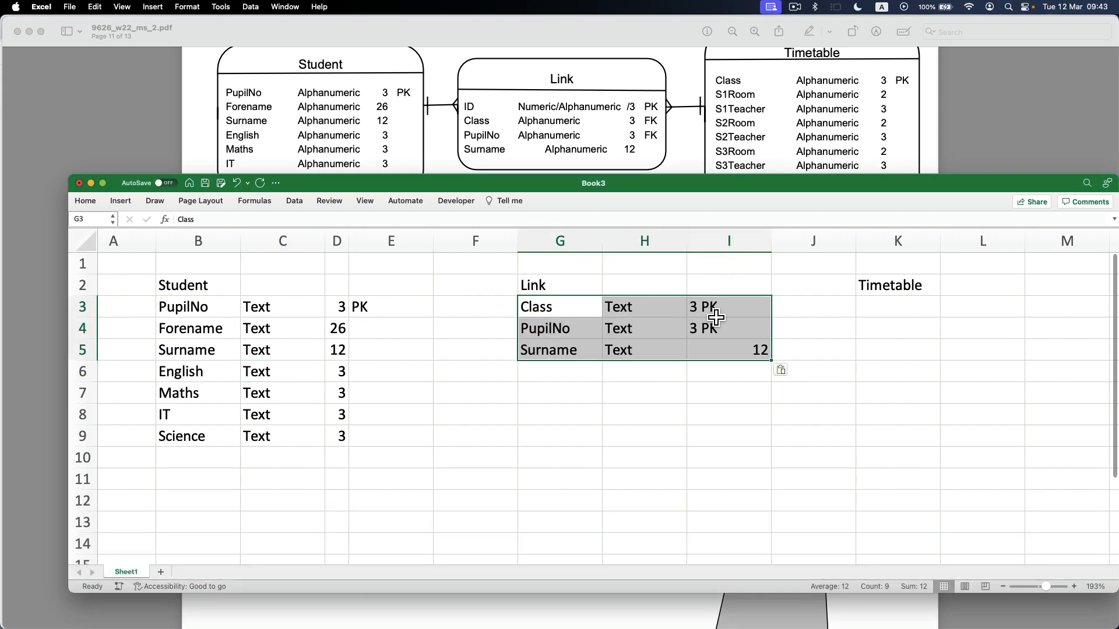
Remove the PK text from the Class and PupilNo lengths in I3 and I4, leaving only 3 in each cell.
click(722, 309)
click(300, 217)
key(BackSpace)
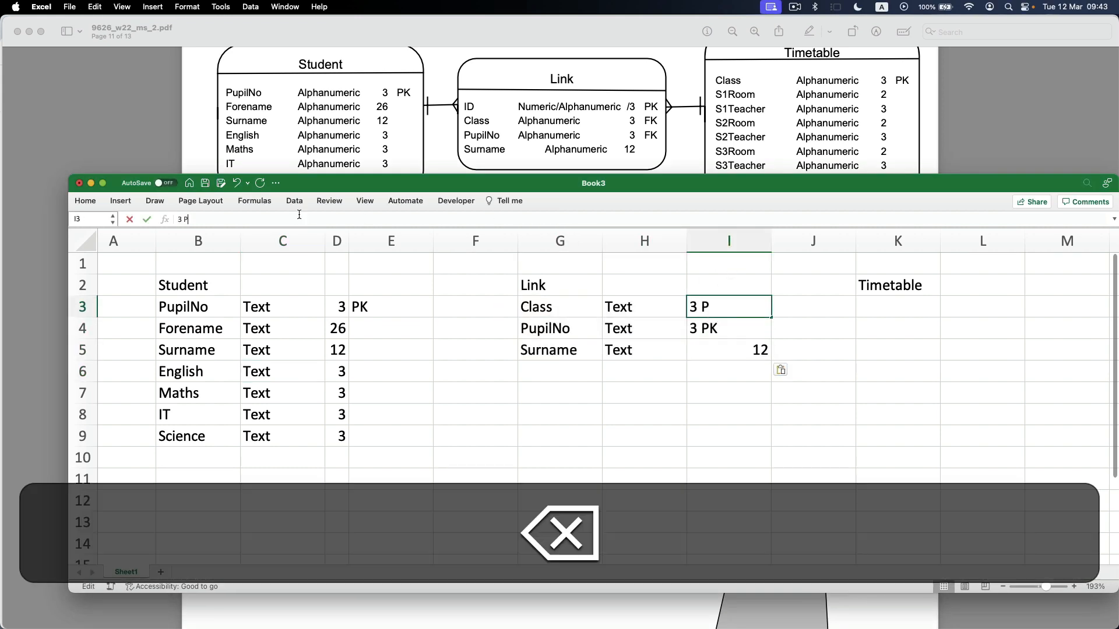
key(Return)
click(300, 219)
key(BackSpace)
key(BackSpace)
key(BackSpace)
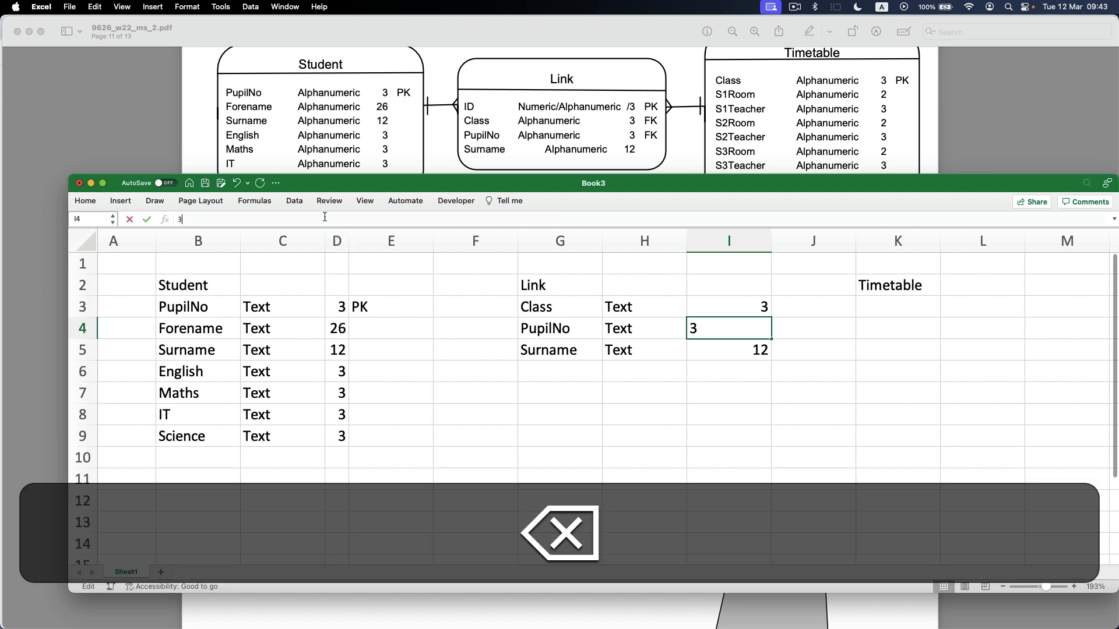
key(Return)
Mark Class and PupilNo in the Link entity as PK in cells J3 and J4.
key(Up)
key(Right)
key(Up)
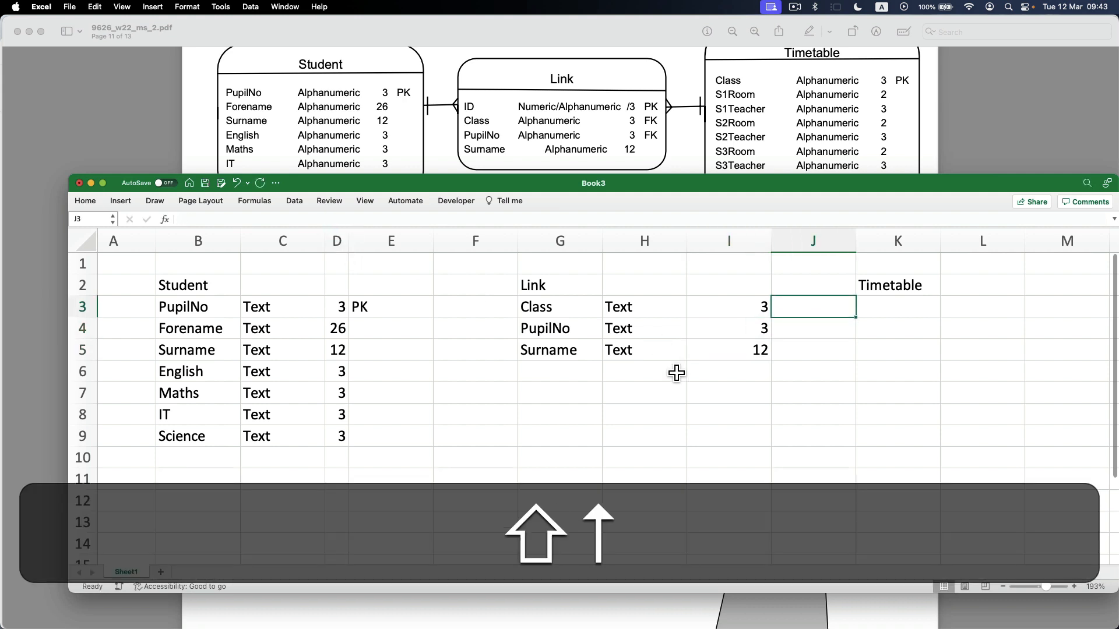
text(PK)
key(Down)
text(PK)
key(Down)
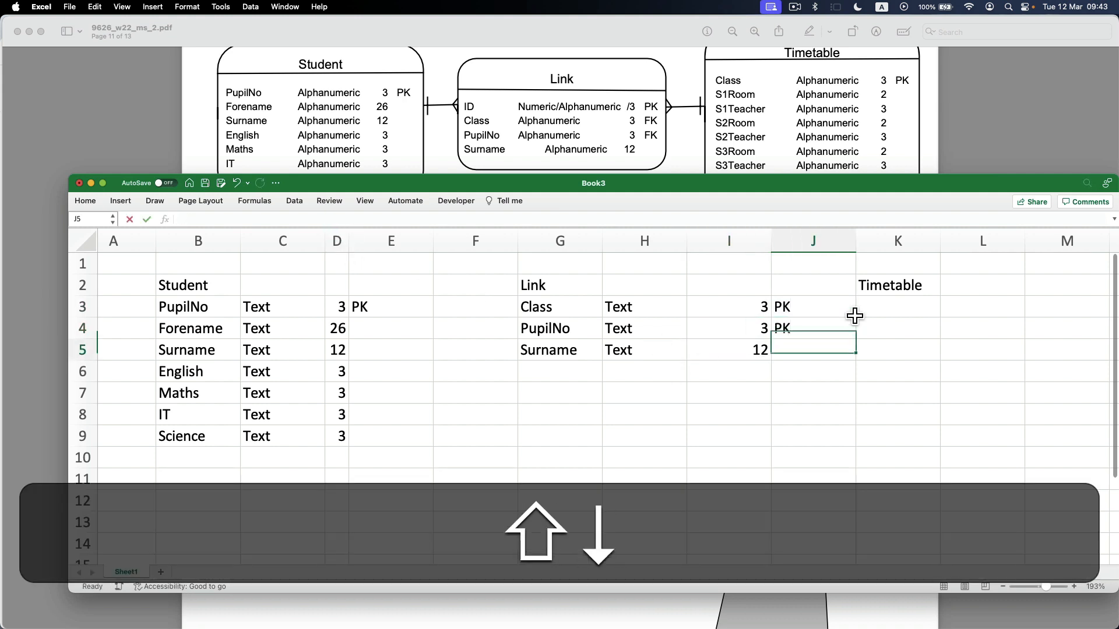
Insert a blank column before the Timetable heading and paste the copied Timetable field list beneath the heading at L3.
click(902, 251)
right_click(901, 252)
click(912, 308)
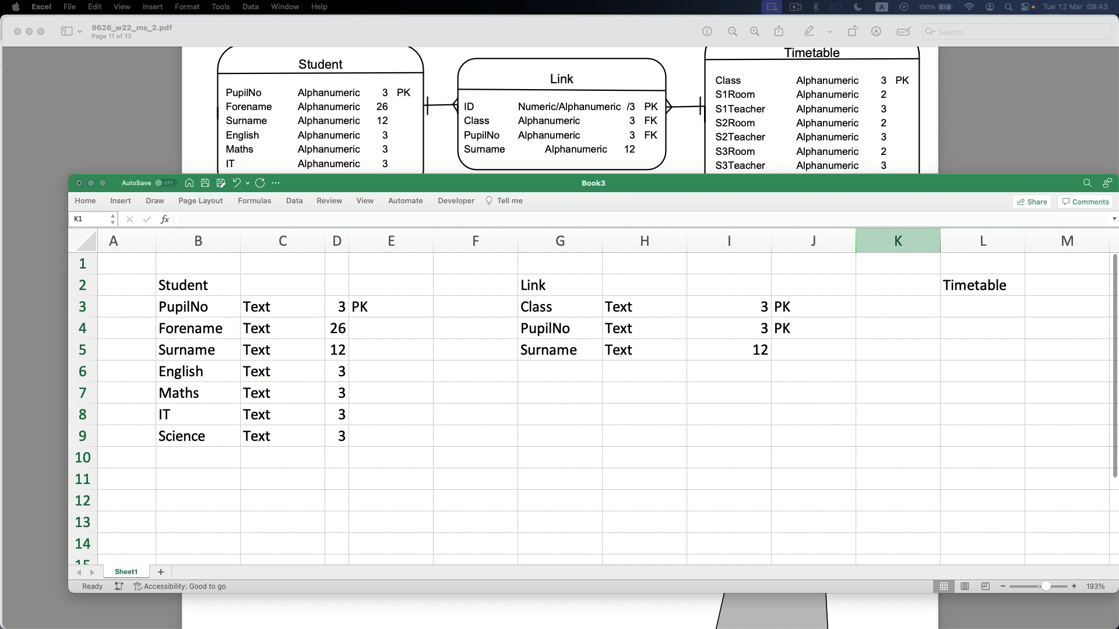
key(super+c)
click(981, 312)
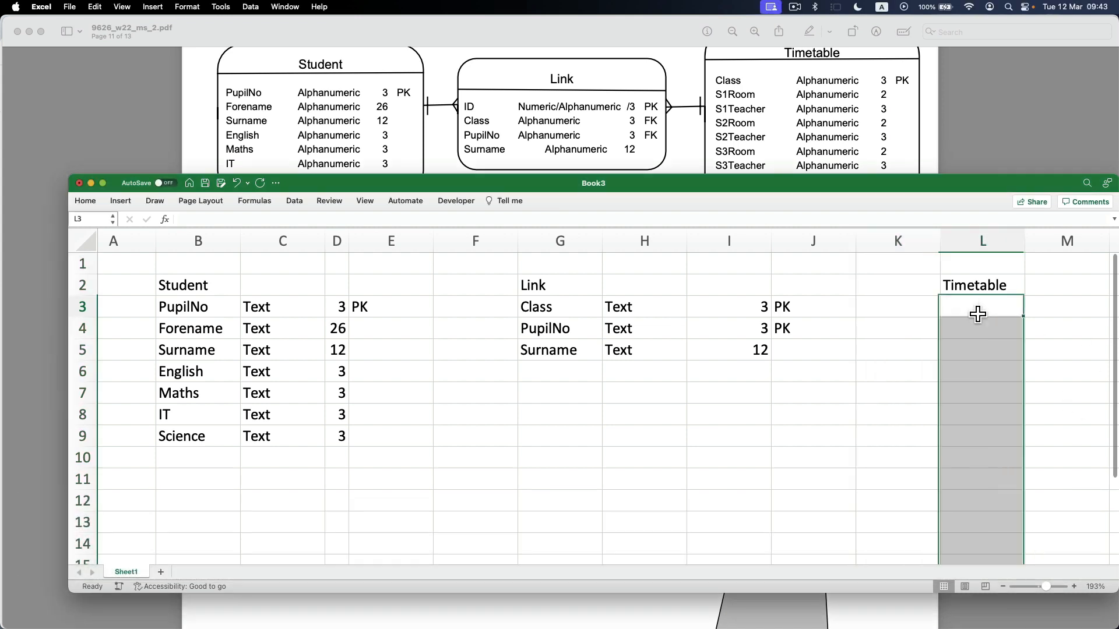
key(super+v)
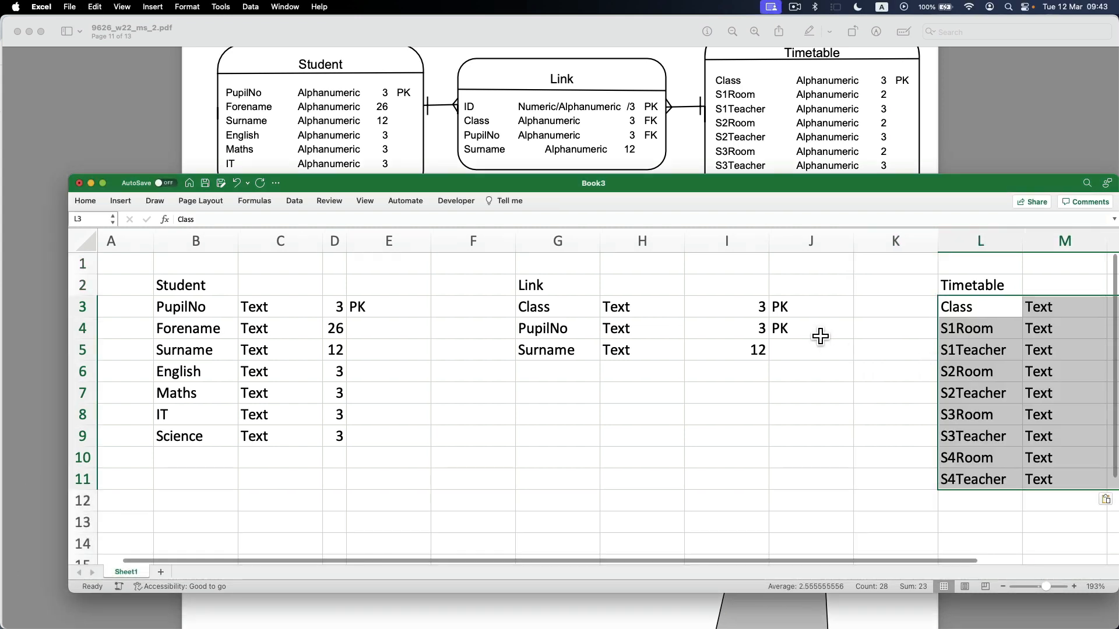
Auto-fit the length columns N of the Timetable entity and I of the Link entity.
scroll(820, 337, down, 5)
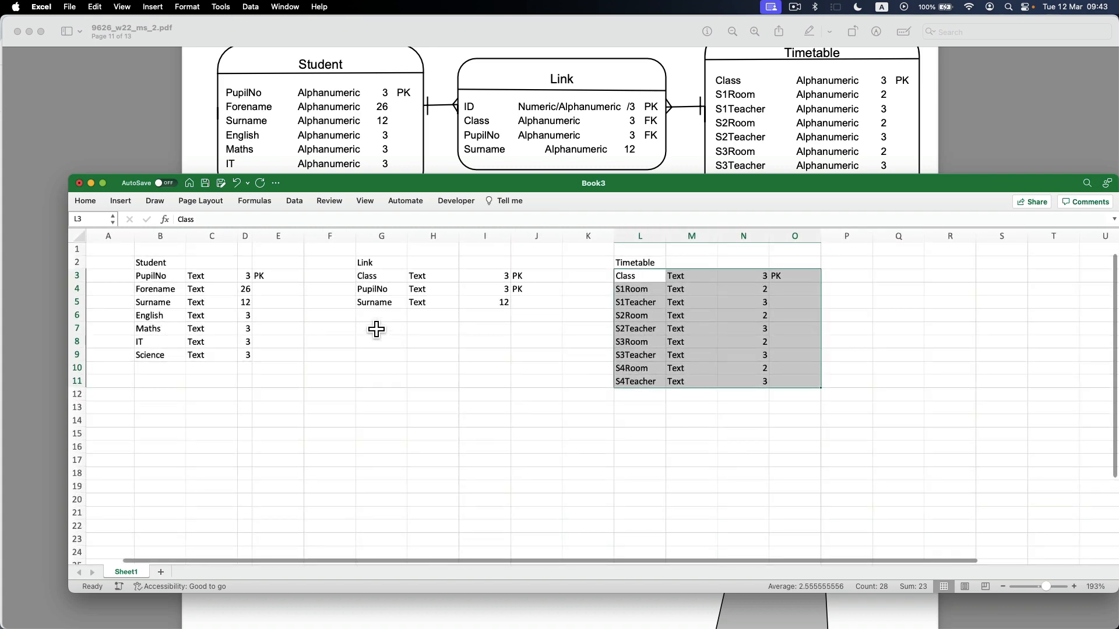
click(320, 316)
double_click(749, 236)
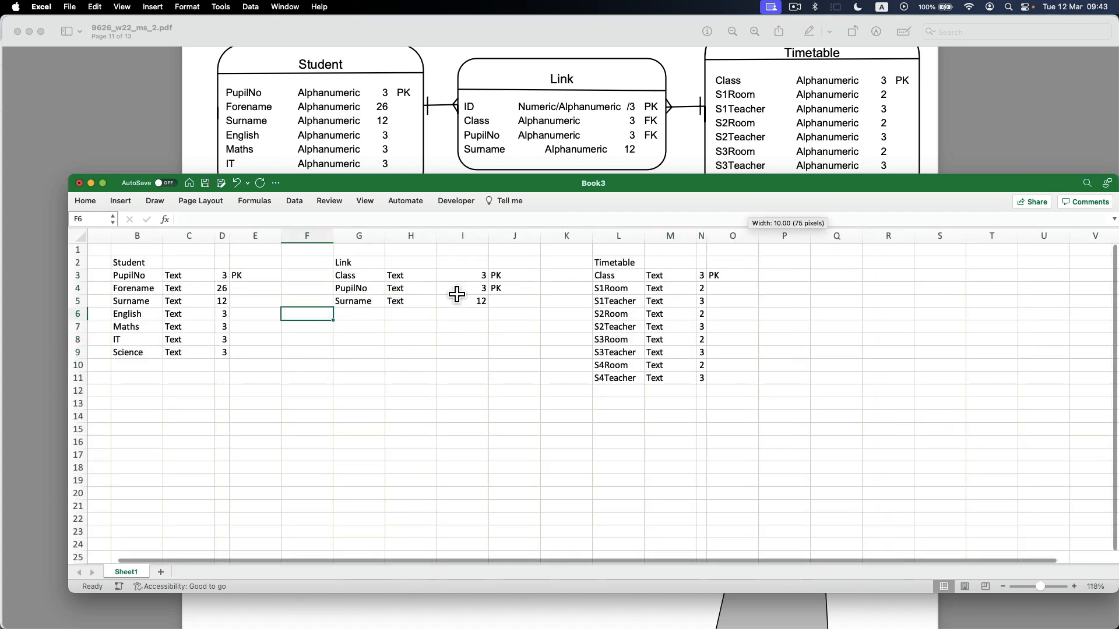
double_click(495, 240)
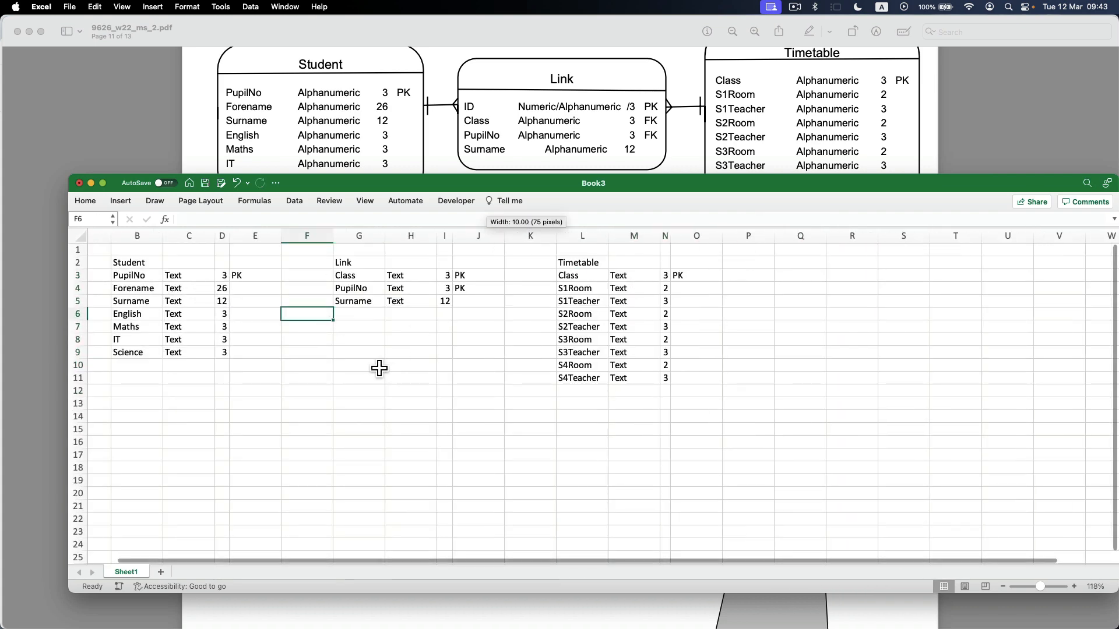
Merge and centre the Link heading across G2:J2.
click(362, 352)
drag(353, 263, 495, 263)
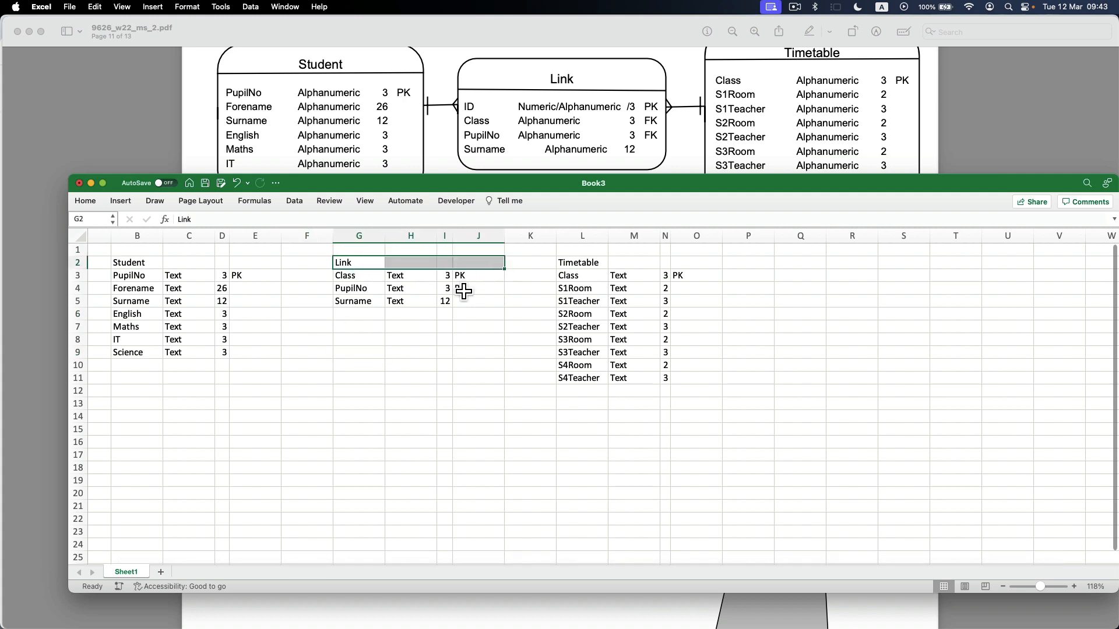
click(86, 201)
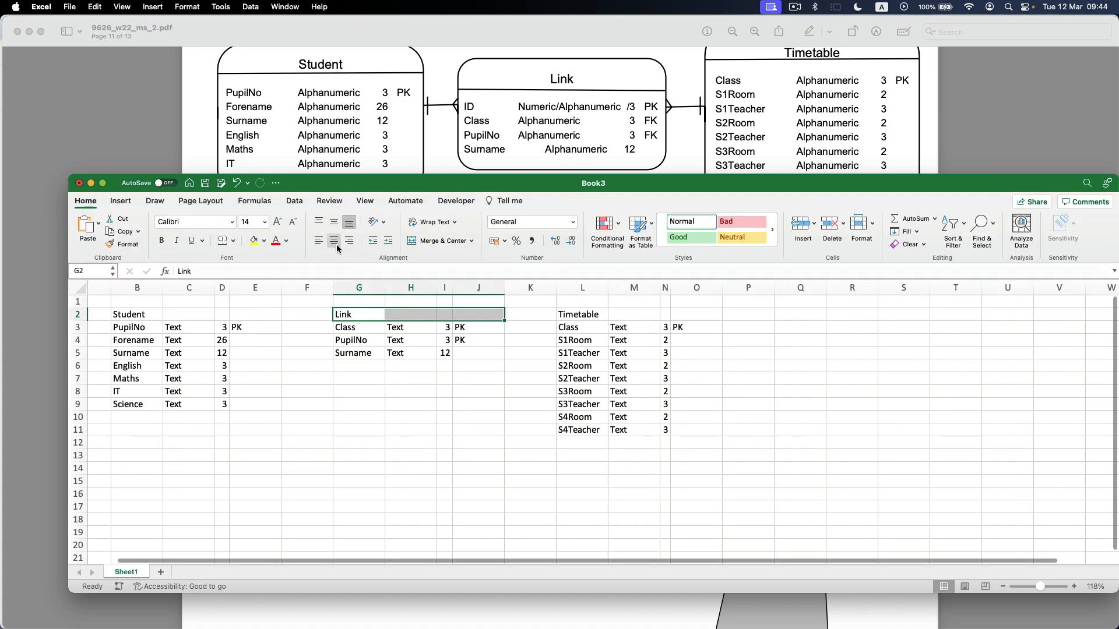
click(437, 241)
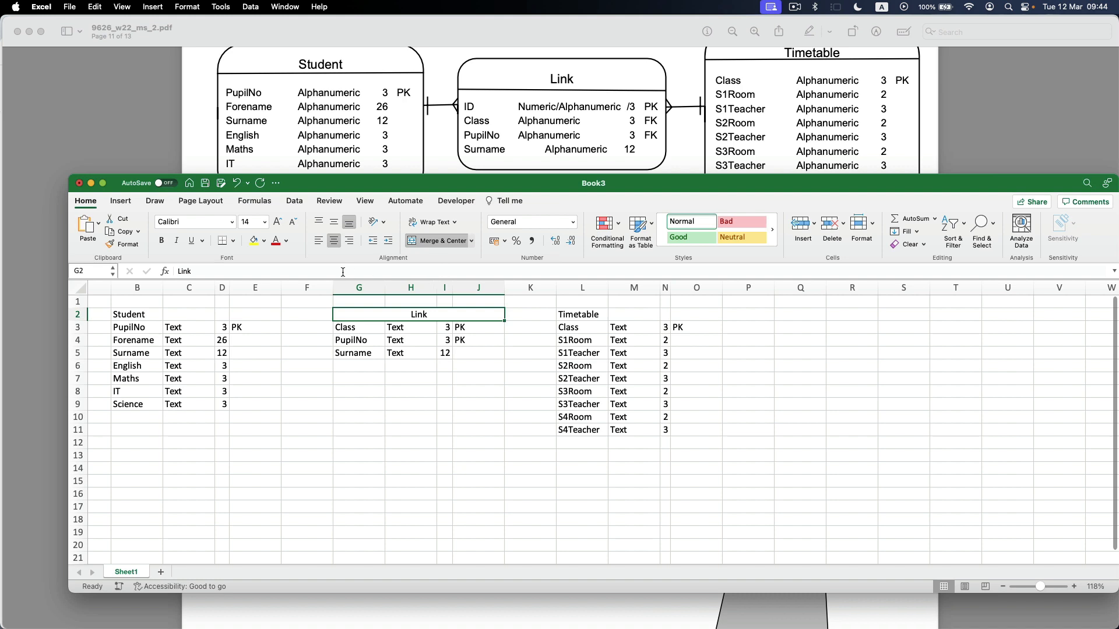
Merge and centre the Student heading across B2:E2.
click(145, 315)
key(shift+Right)
key(shift+Right)
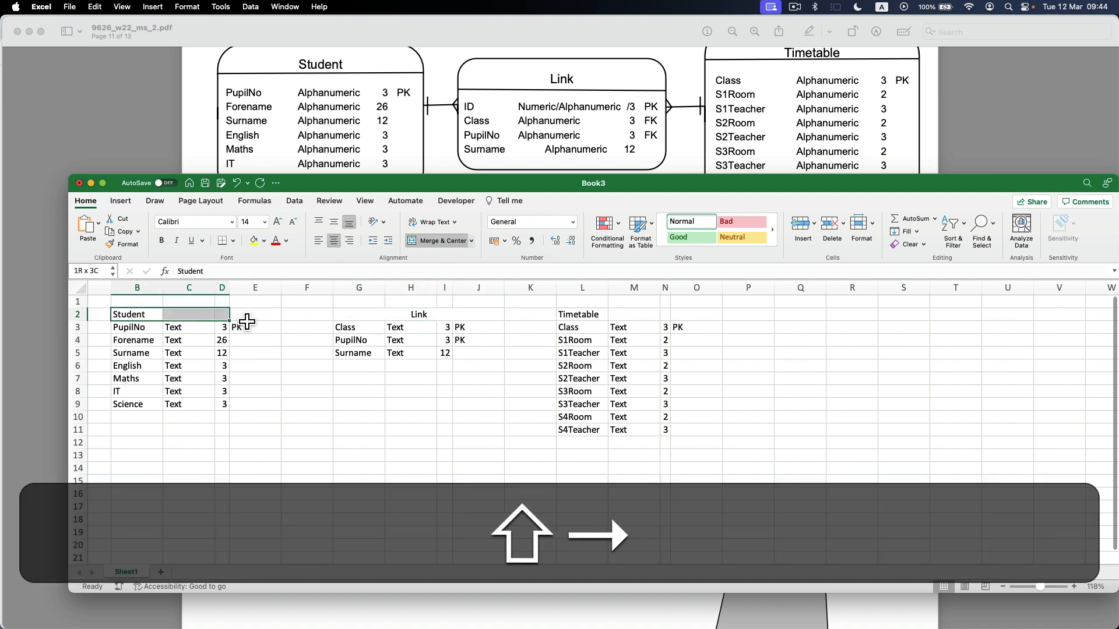
key(shift+Right)
click(437, 240)
Merge and centre the Timetable heading across L2:O2.
click(580, 318)
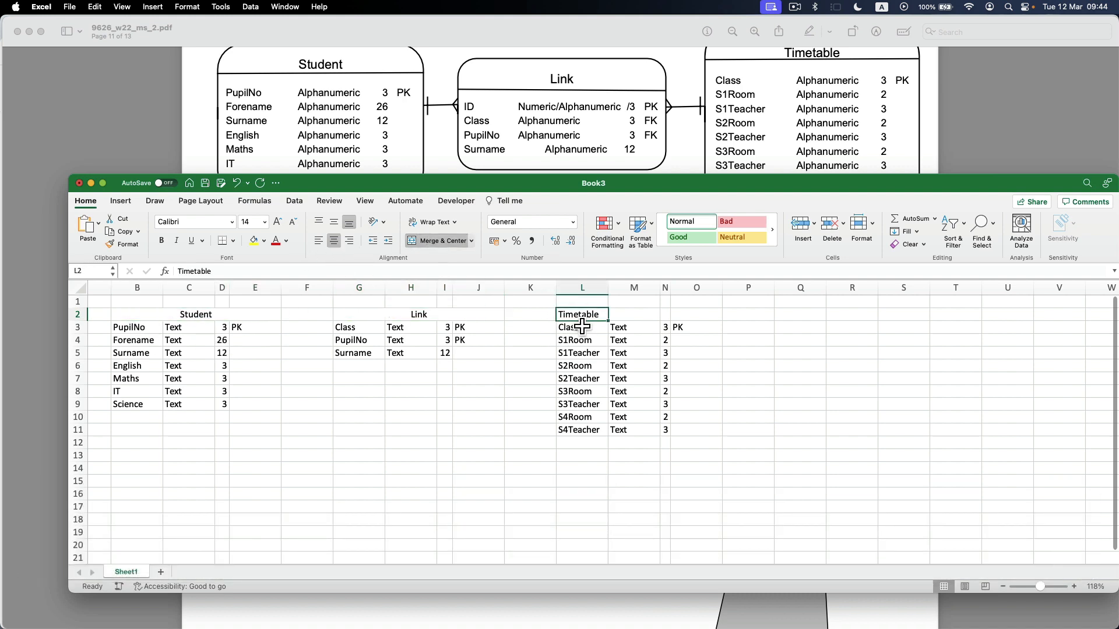
key(shift+Right)
key(shift+Right)
key(shift+Right)
click(437, 241)
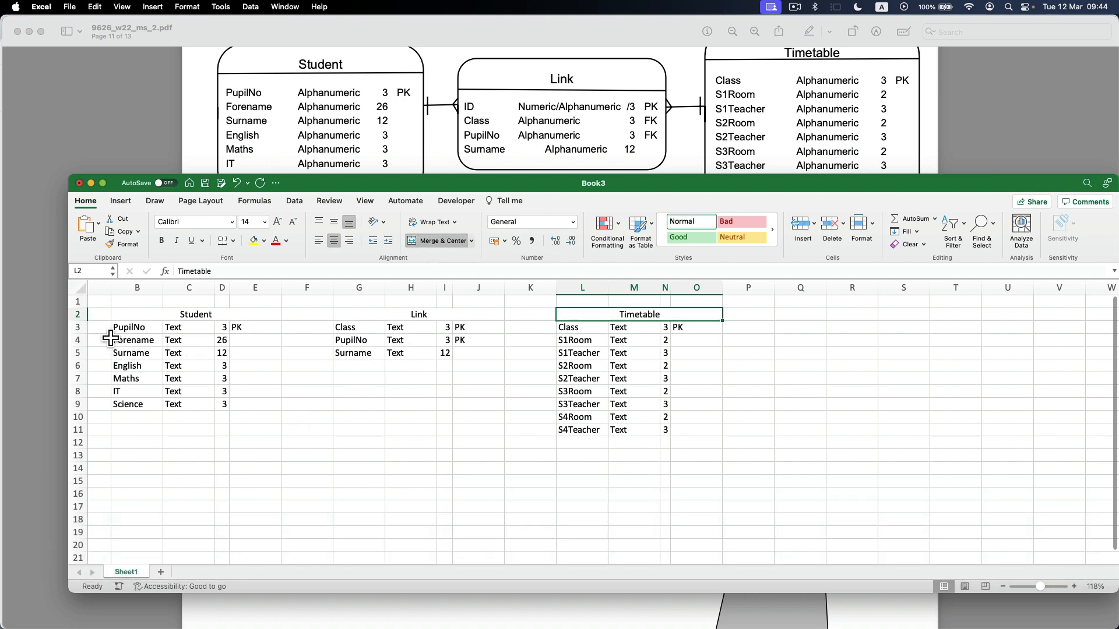
Apply a thick box border around the Student entity B2:E9 and around its heading row.
drag(145, 315, 213, 397)
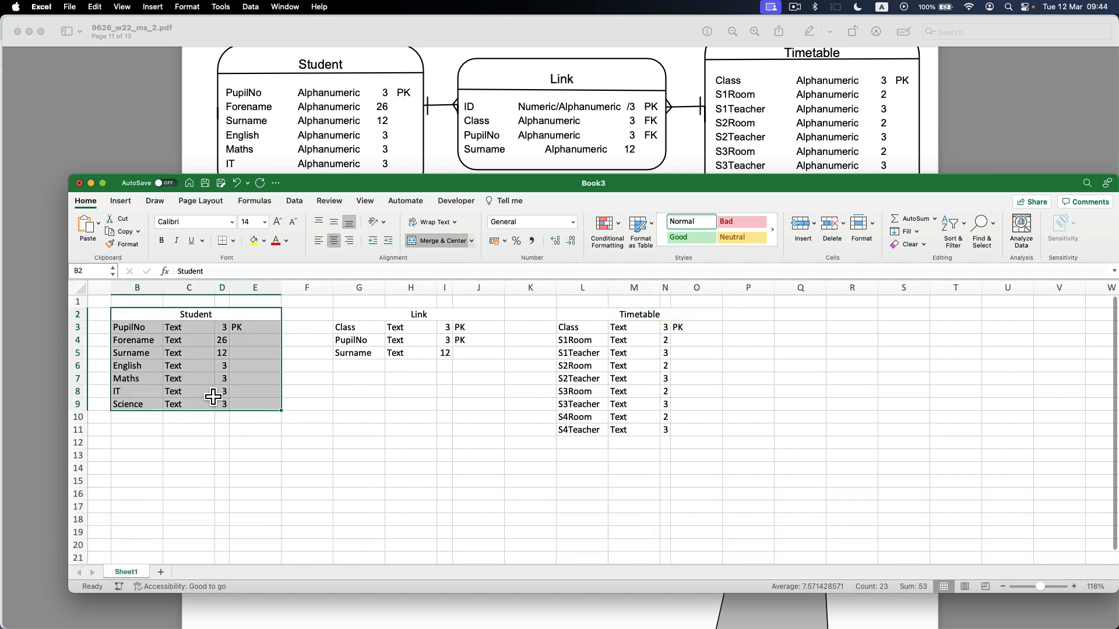
click(234, 244)
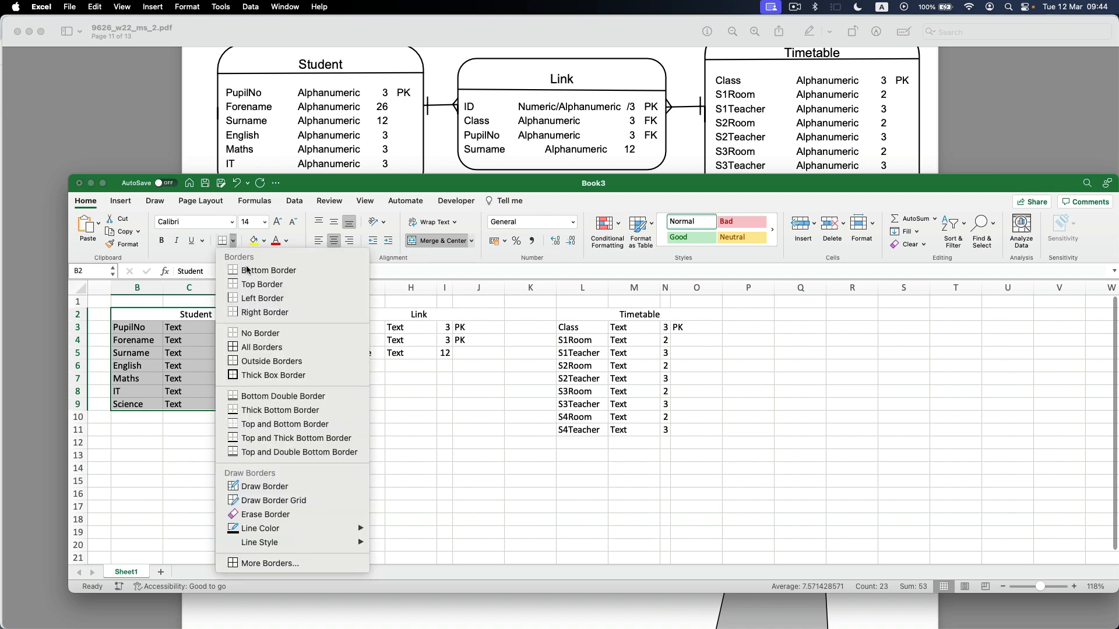
click(254, 376)
key(Down)
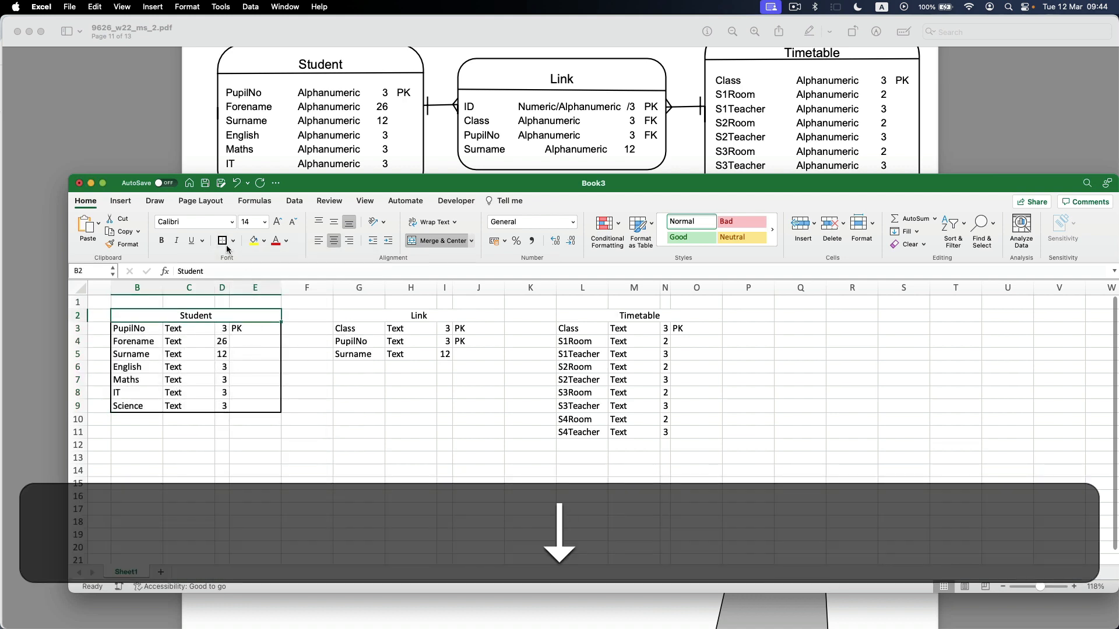
Apply the thick box border around the Link entity G2:J5 and around its heading row.
drag(367, 319, 388, 359)
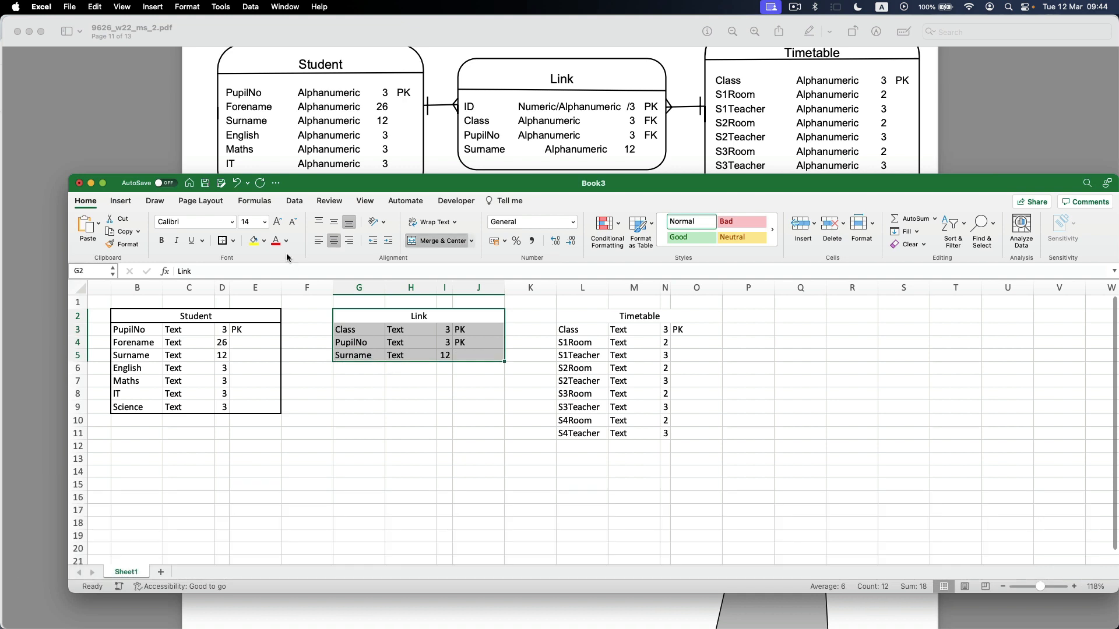
click(226, 242)
key(Down)
key(Up)
click(226, 242)
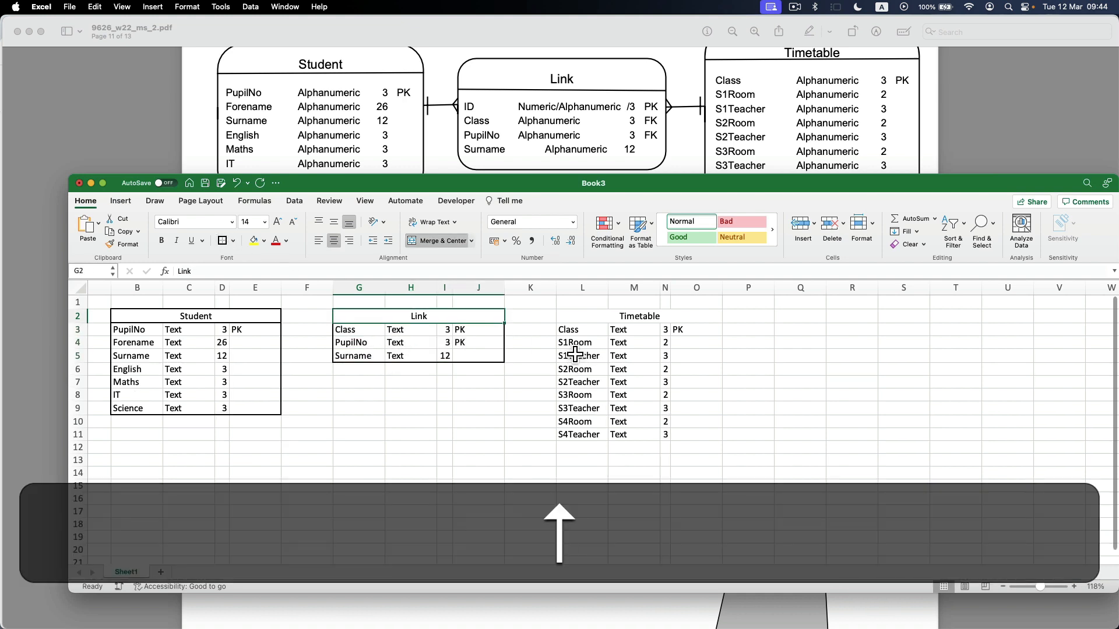
Apply the thick box border around the Timetable entity L2:O11 and around its heading row.
drag(610, 318, 610, 437)
click(225, 241)
key(Up)
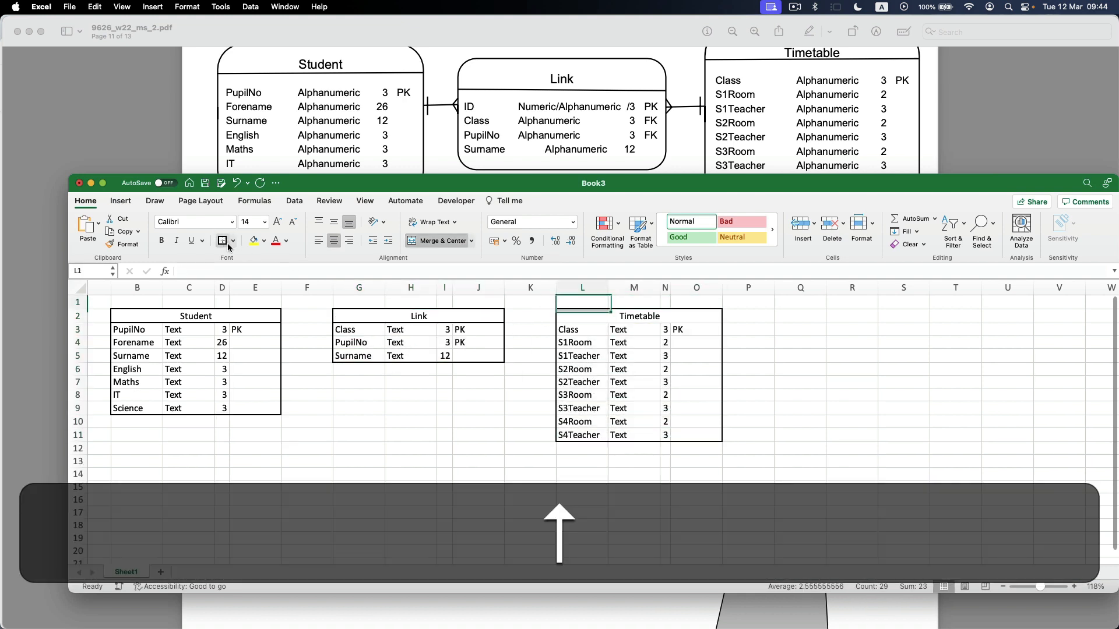
key(Down)
click(424, 436)
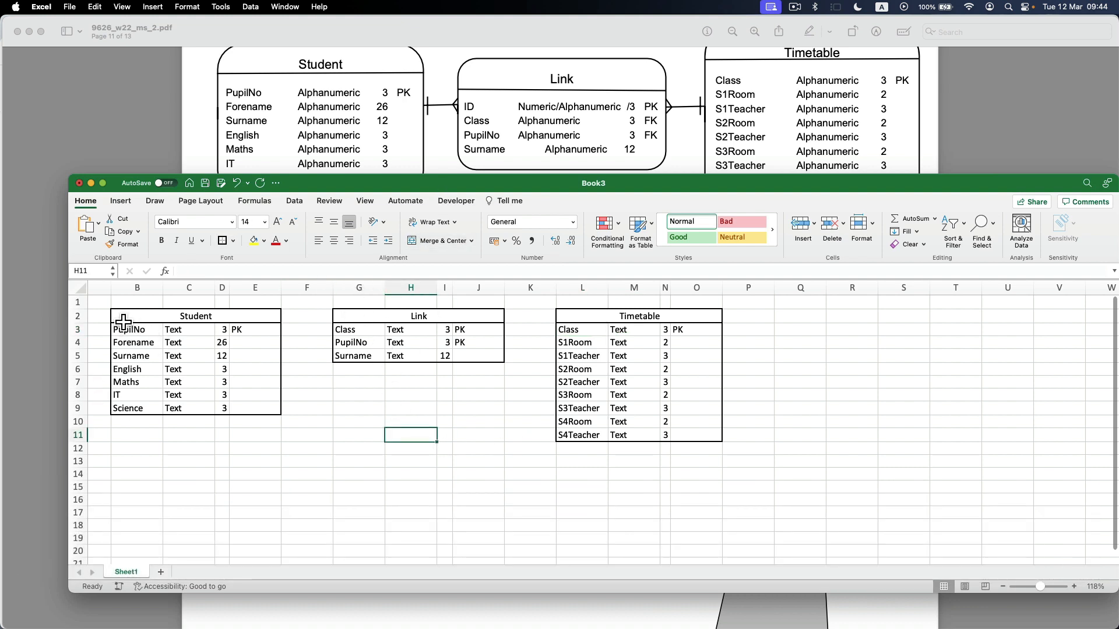
Switch to the mark scheme PDF, review the Physical ERD requirement about rounded rectangles, and return to the Excel workbook.
click(460, 150)
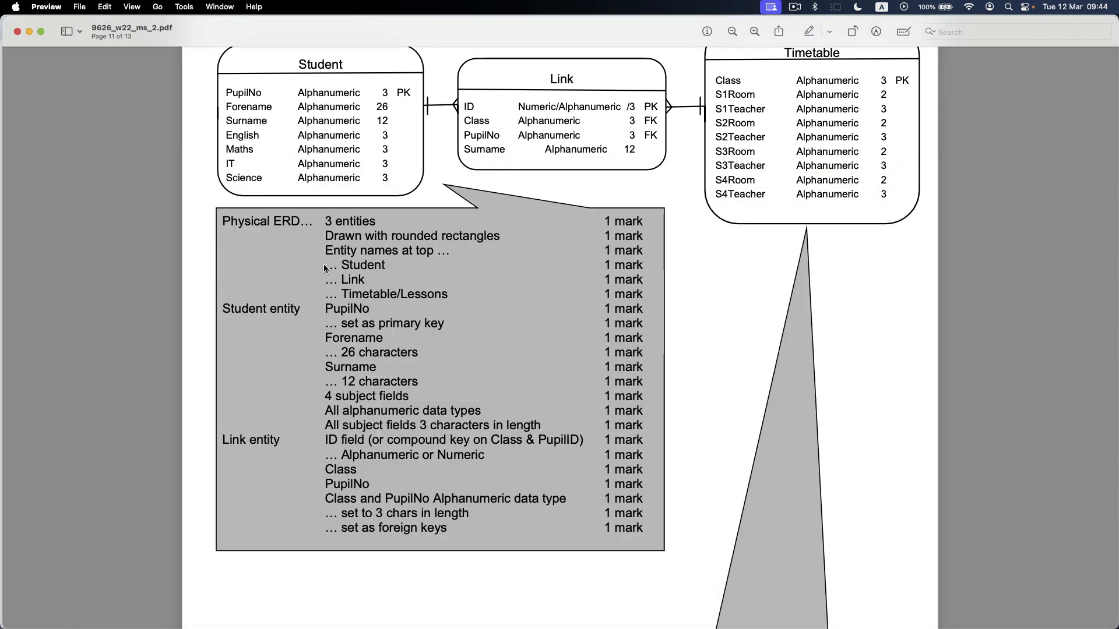
drag(326, 239, 511, 230)
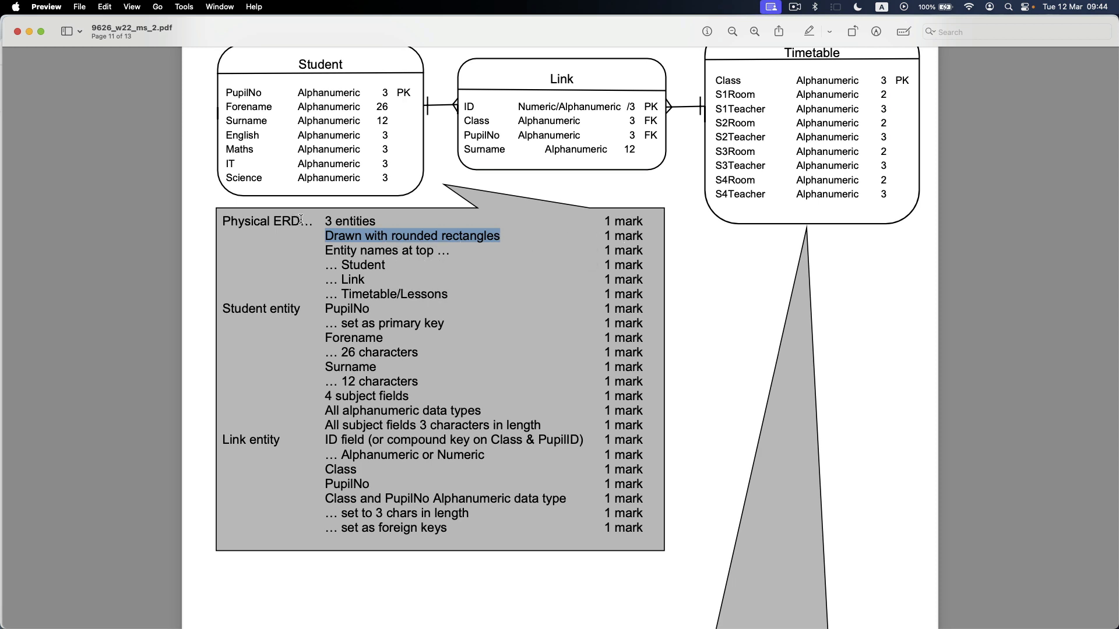
drag(301, 219, 223, 217)
drag(354, 236, 646, 233)
key(super+Tab)
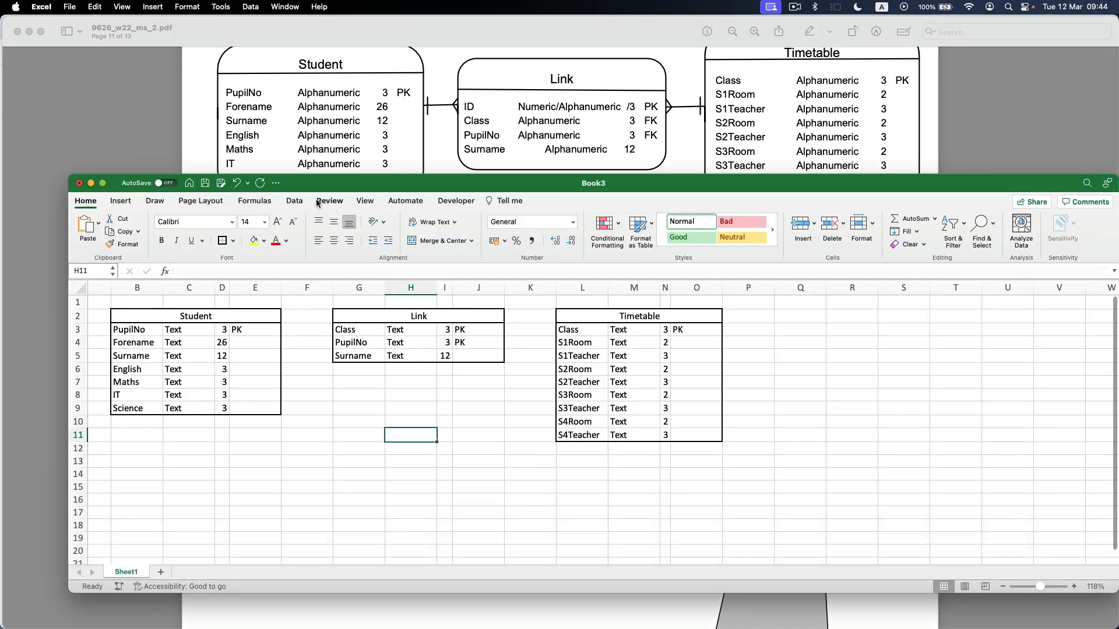
Draw a straight horizontal line about 26 mm long across column F at row 3, connecting the Student and Link entities.
click(120, 201)
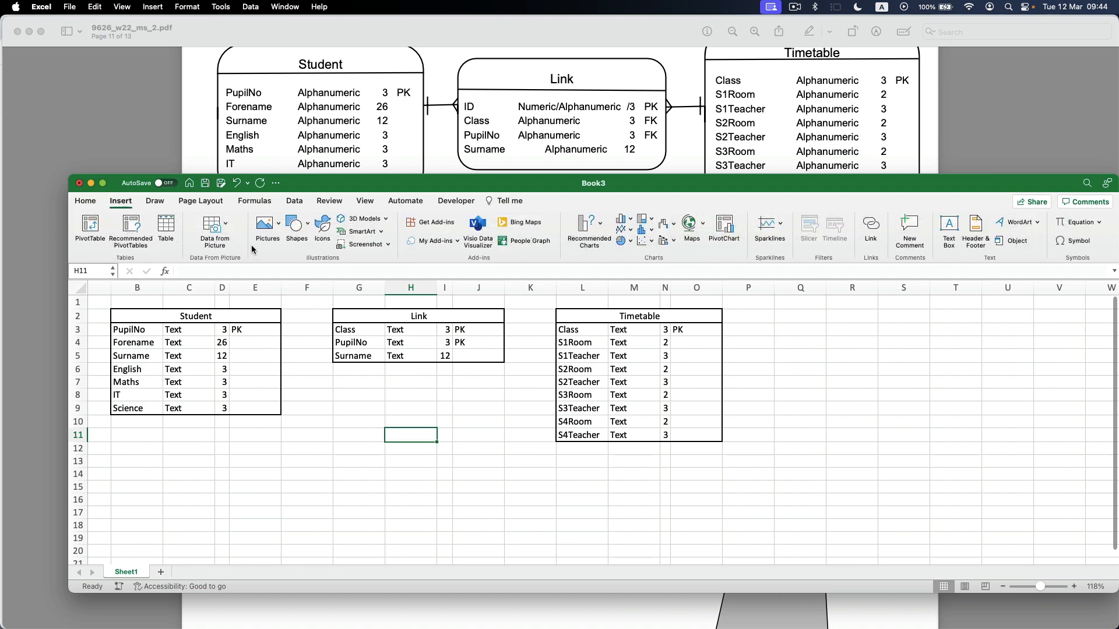
click(297, 226)
click(313, 260)
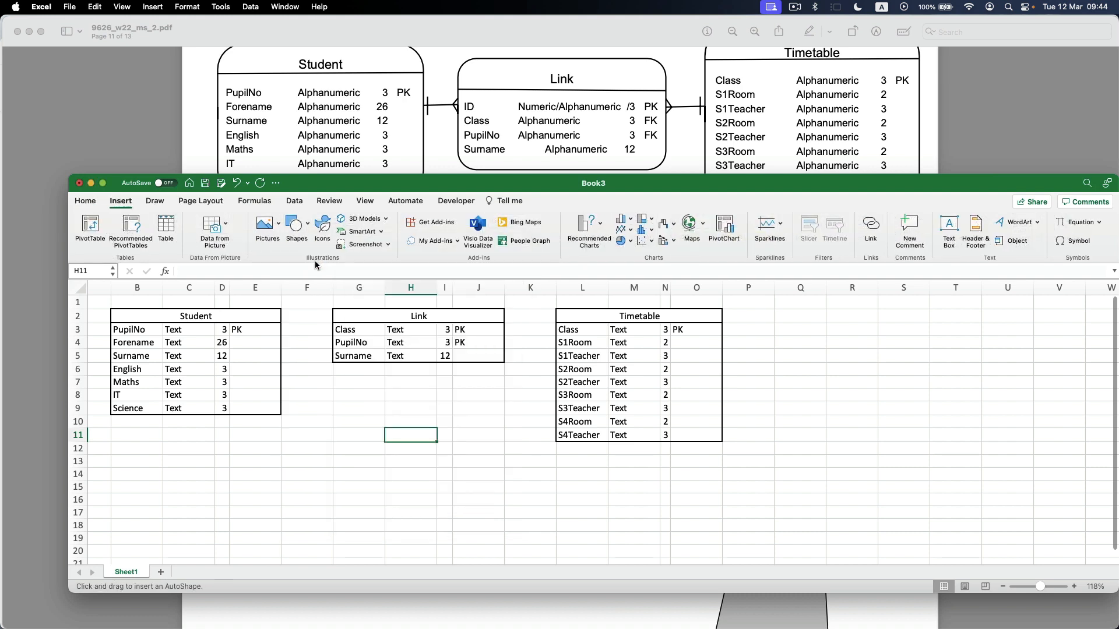
drag(282, 332, 332, 333)
Format the connector line between Student and Link with the black line style and a 3 pt weight.
scroll(306, 345, up, 5)
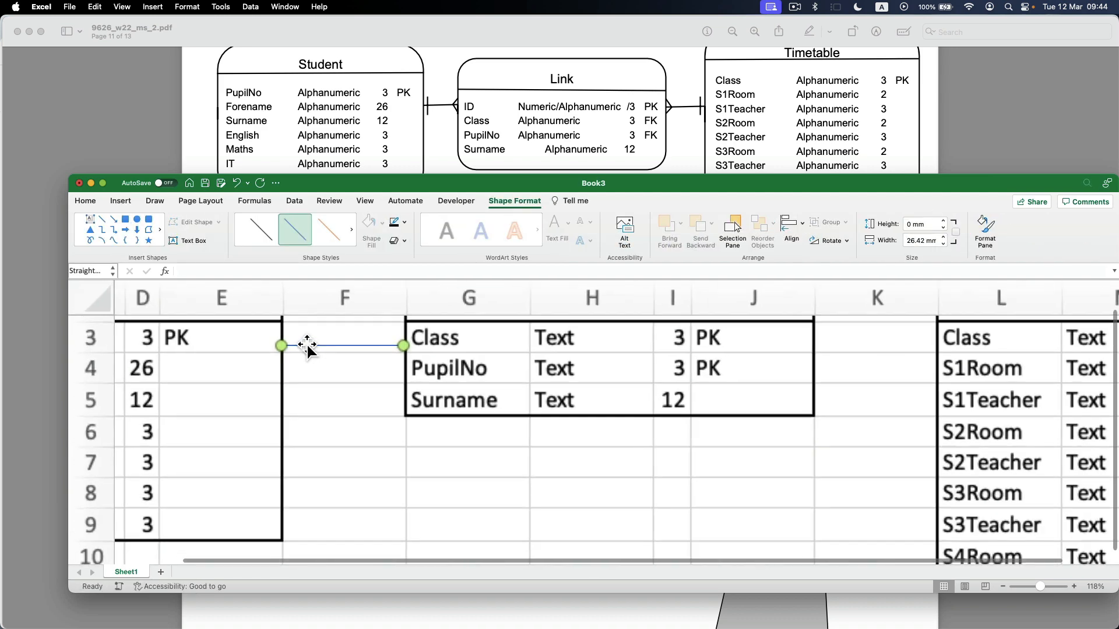
scroll(326, 368, up, 5)
click(261, 229)
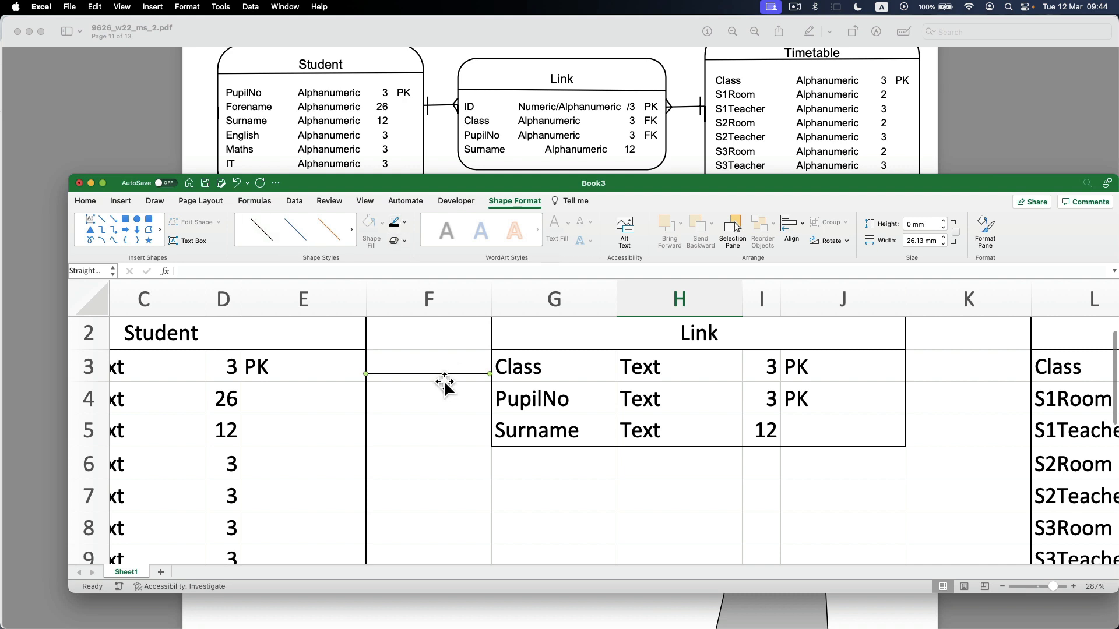
click(404, 222)
mouse_move(442, 406)
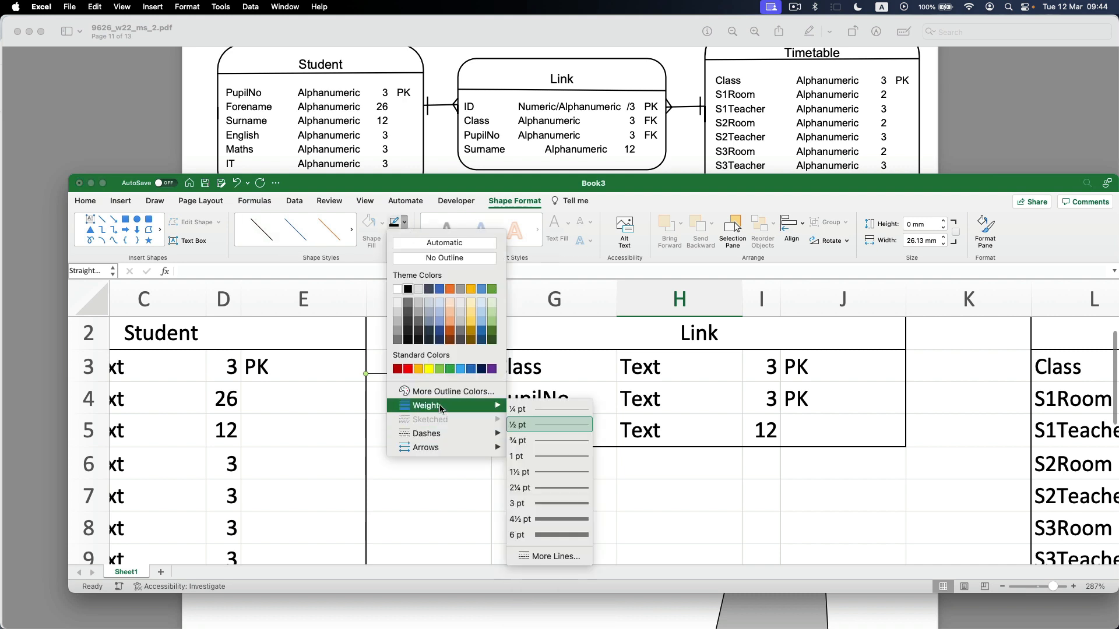
click(556, 503)
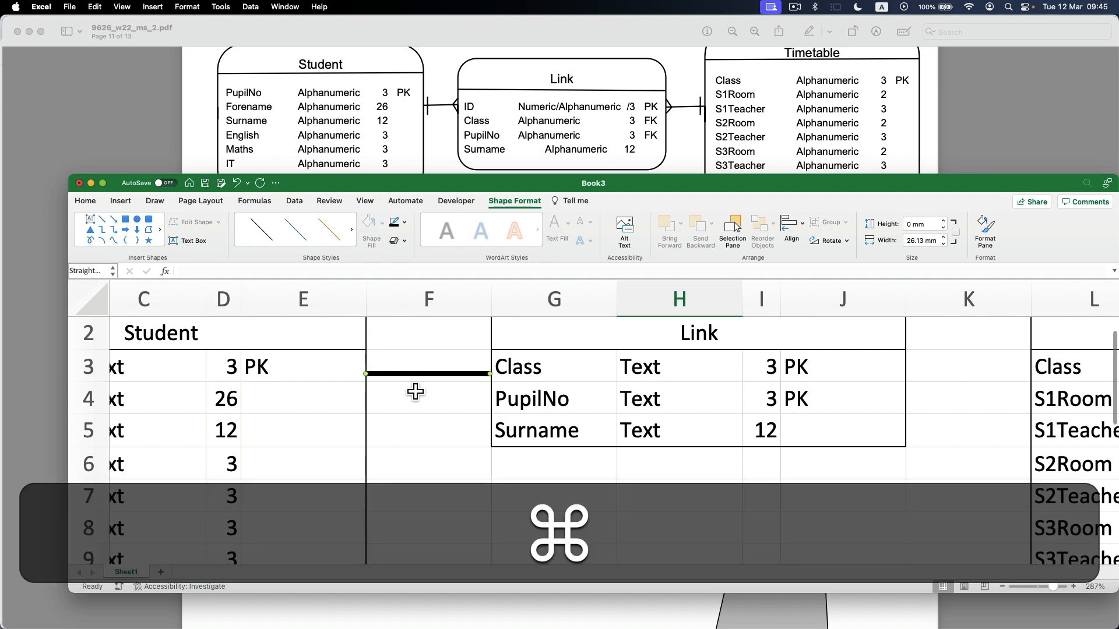
Use copies of the connector line to form a crow's foot at the Link end and a short vertical bar at the Student end.
key(super+c)
key(super+v)
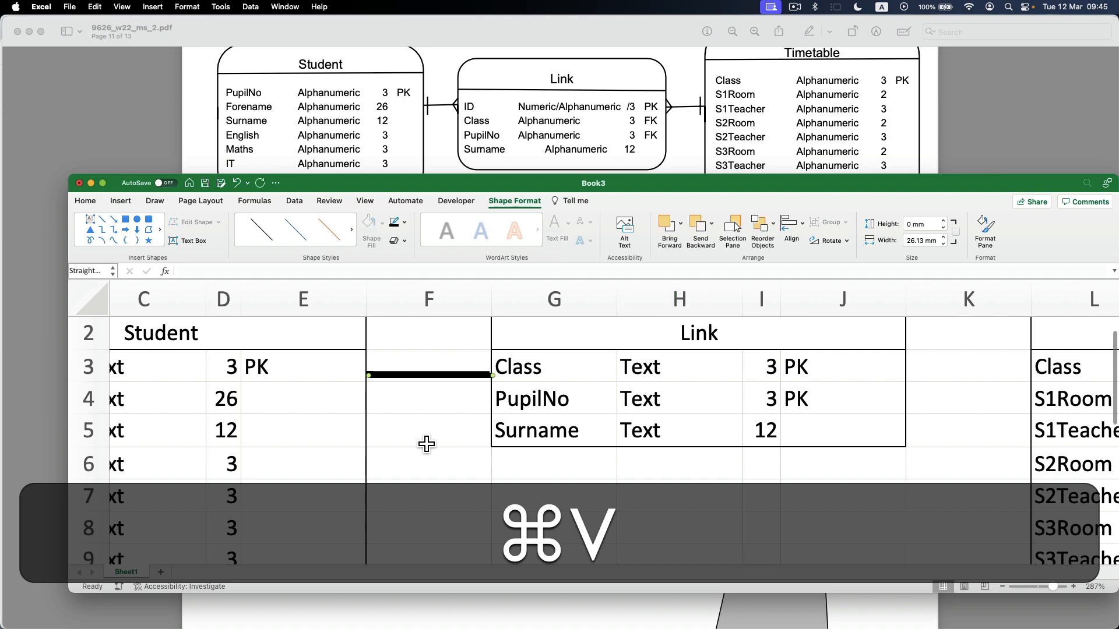
drag(427, 376, 490, 388)
key(super+c)
key(super+v)
key(super+c)
key(super+v)
click(466, 407)
click(460, 407)
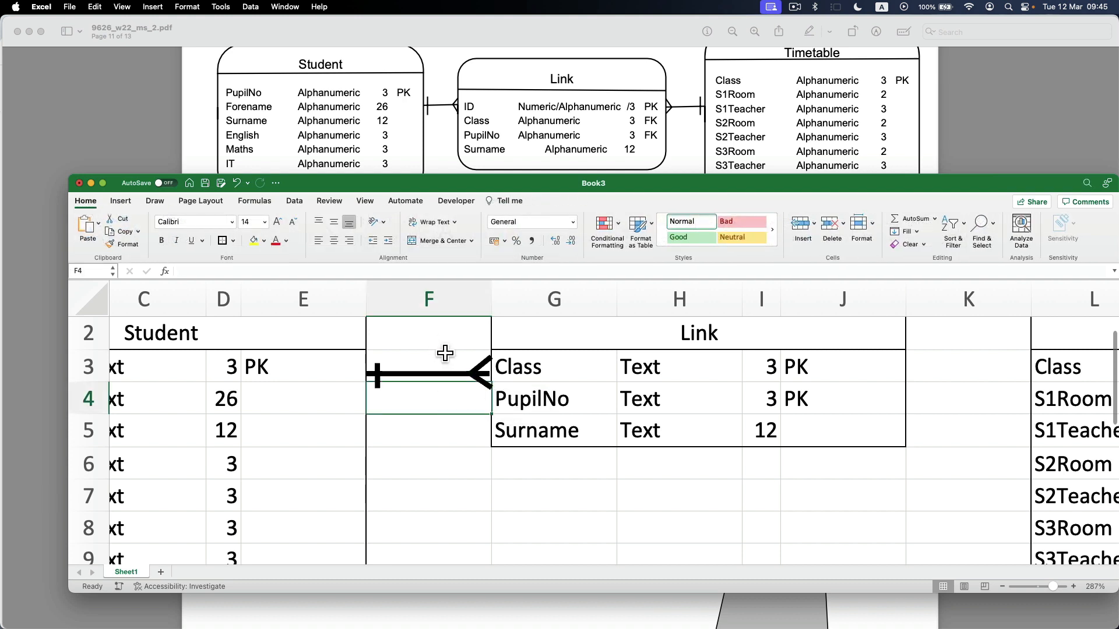
click(488, 380)
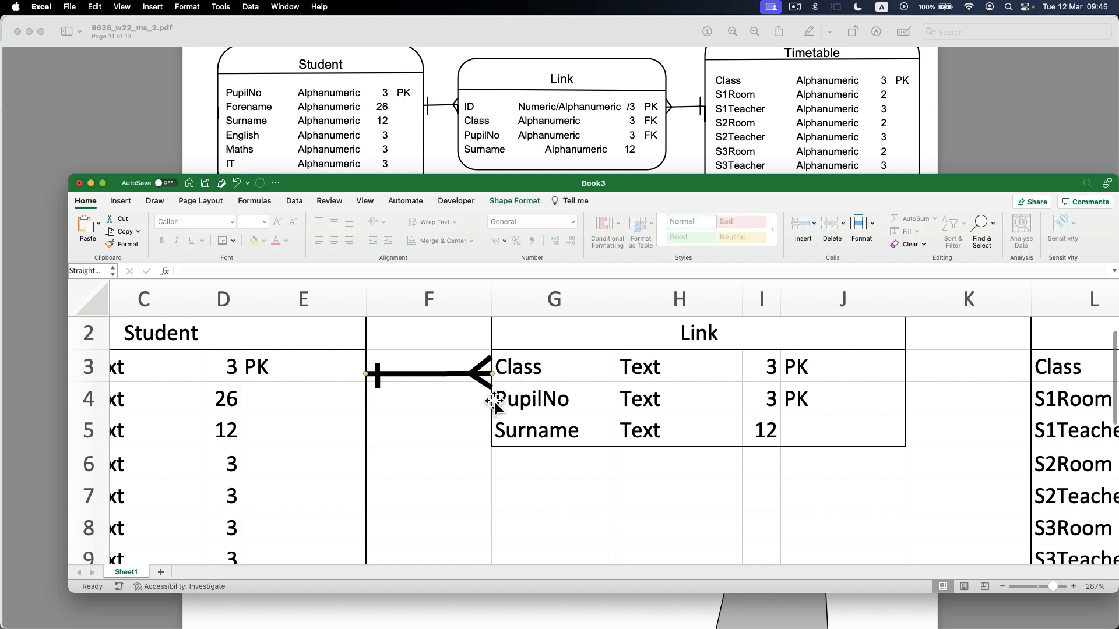
click(466, 434)
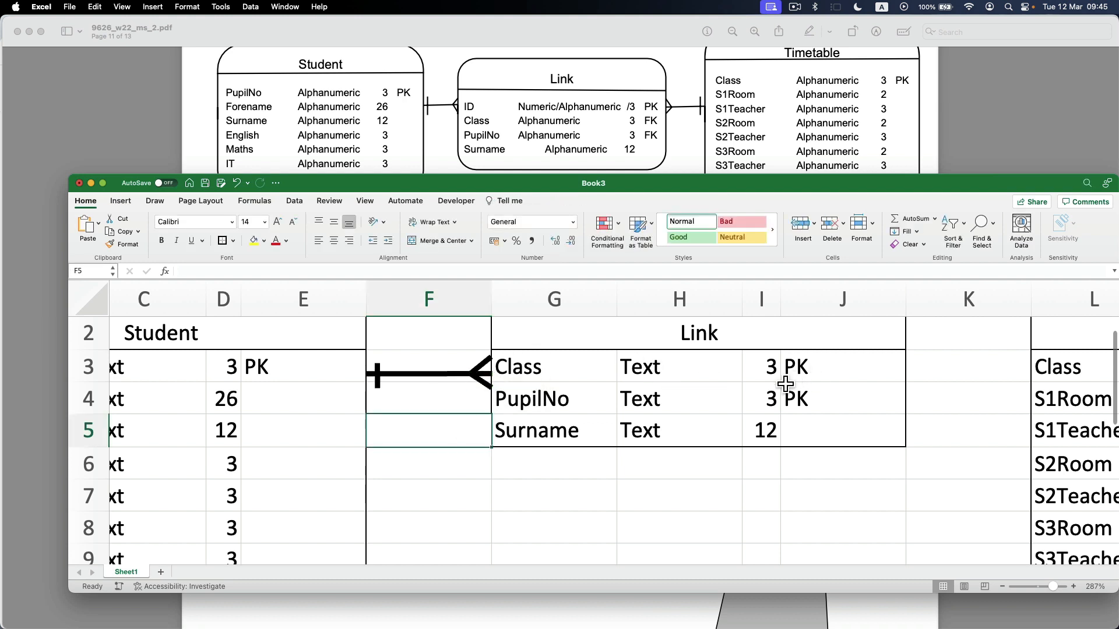
Duplicate all the lines of the Student–Link connector and place the copy below the original, around row 7.
scroll(781, 382, down, 5)
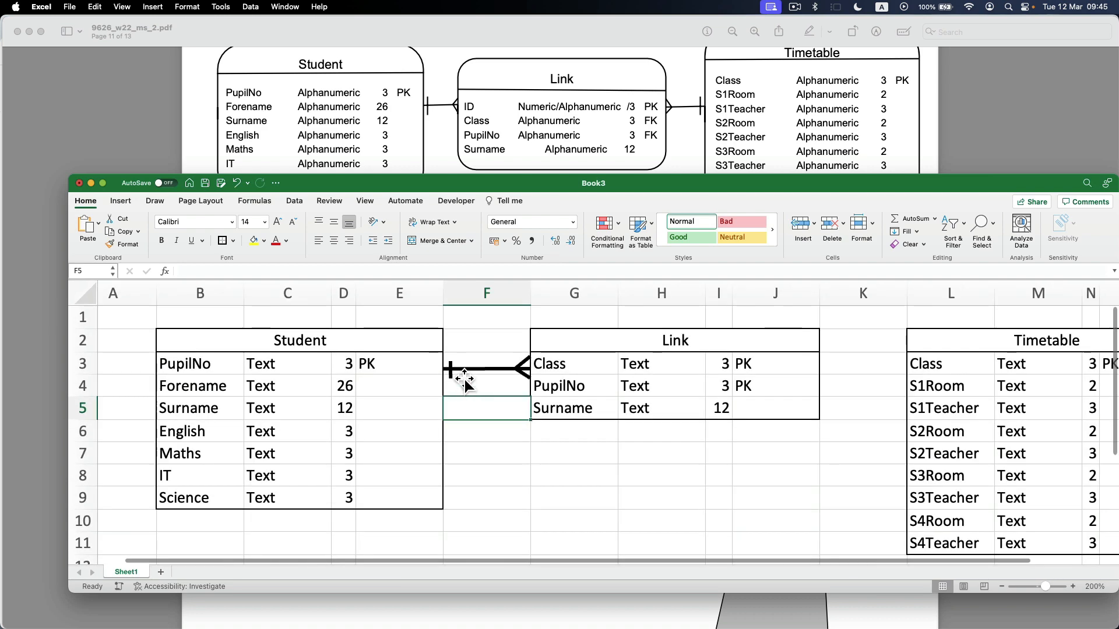
click(457, 372)
key(shift)
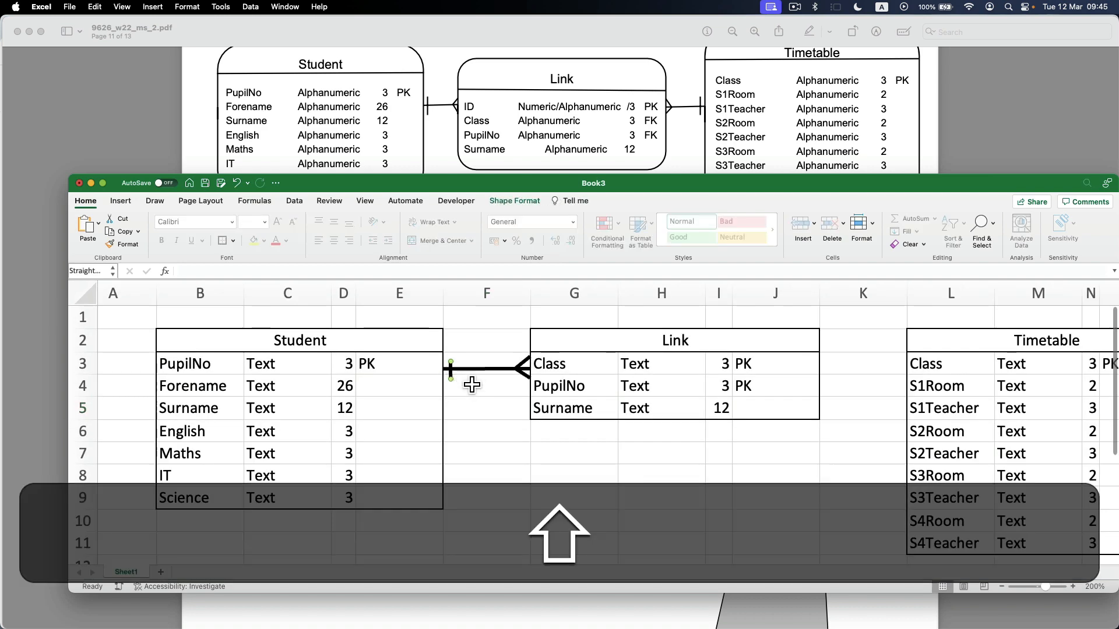
shift+click(474, 374)
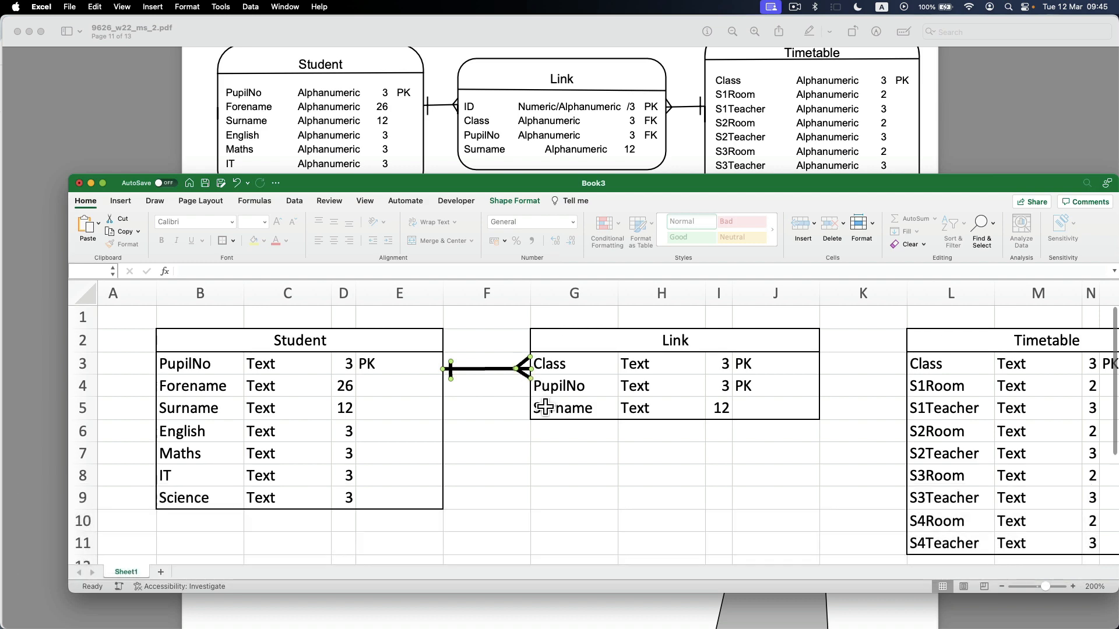
key(super)
key(super+c)
key(super+v)
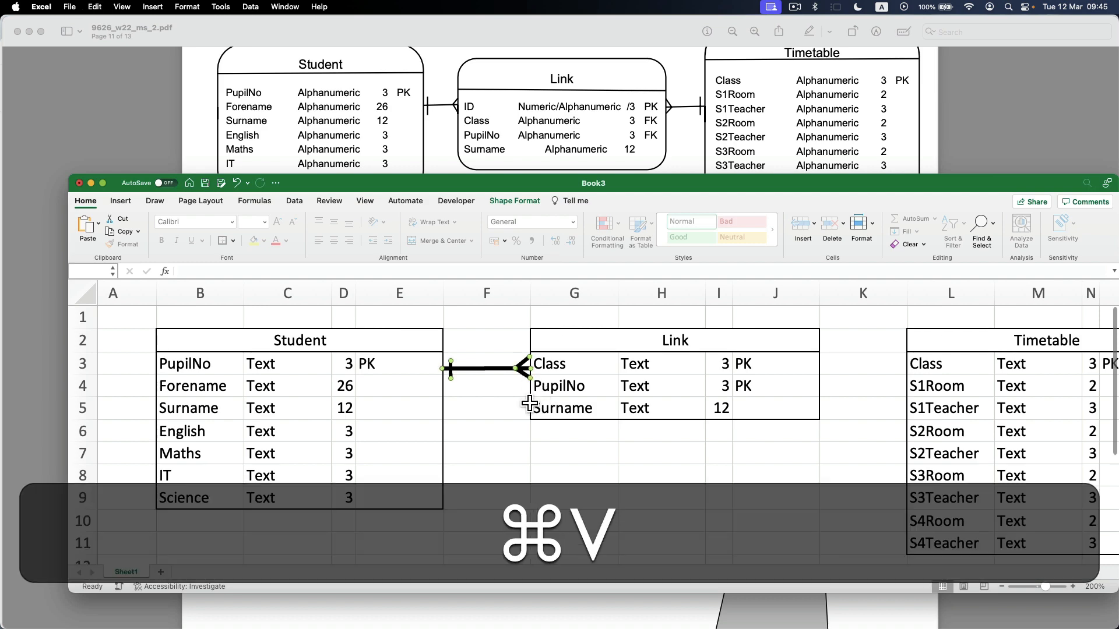
drag(493, 373, 511, 464)
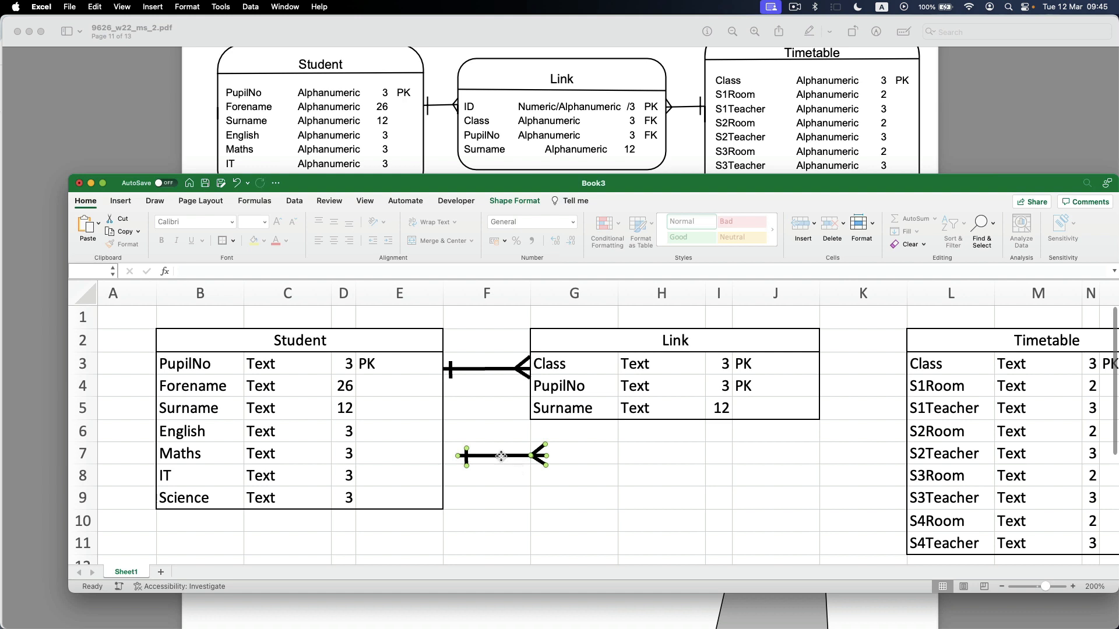
Group the copied connector lines and place the group, mirrored, in column K with the crow's foot at Link and the bar at Timetable.
right_click(501, 456)
mouse_move(536, 457)
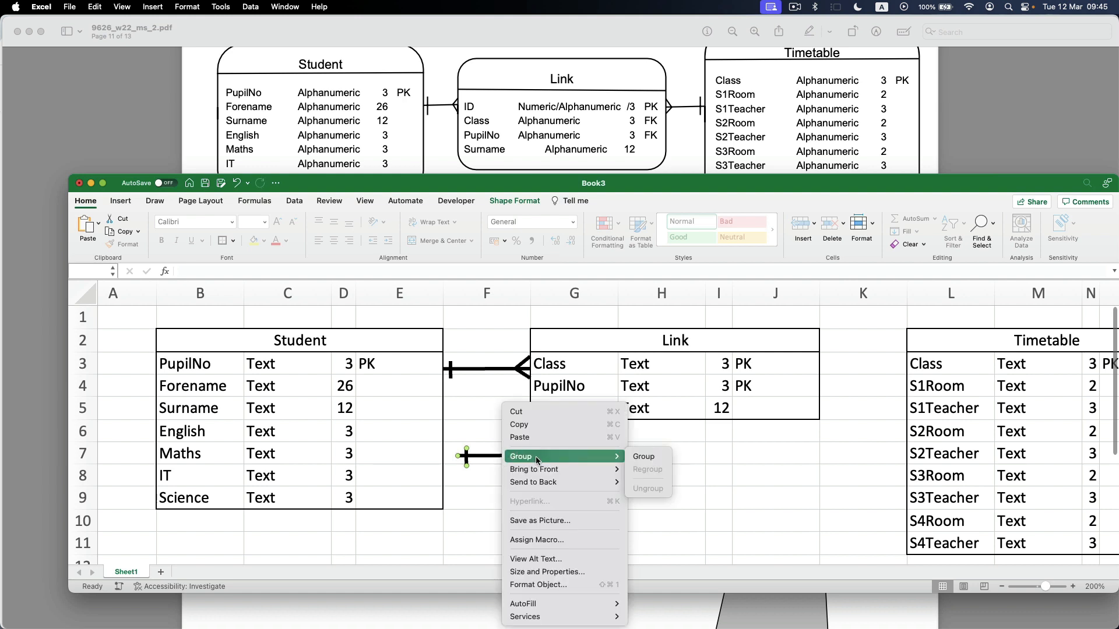
click(637, 457)
drag(457, 456, 851, 366)
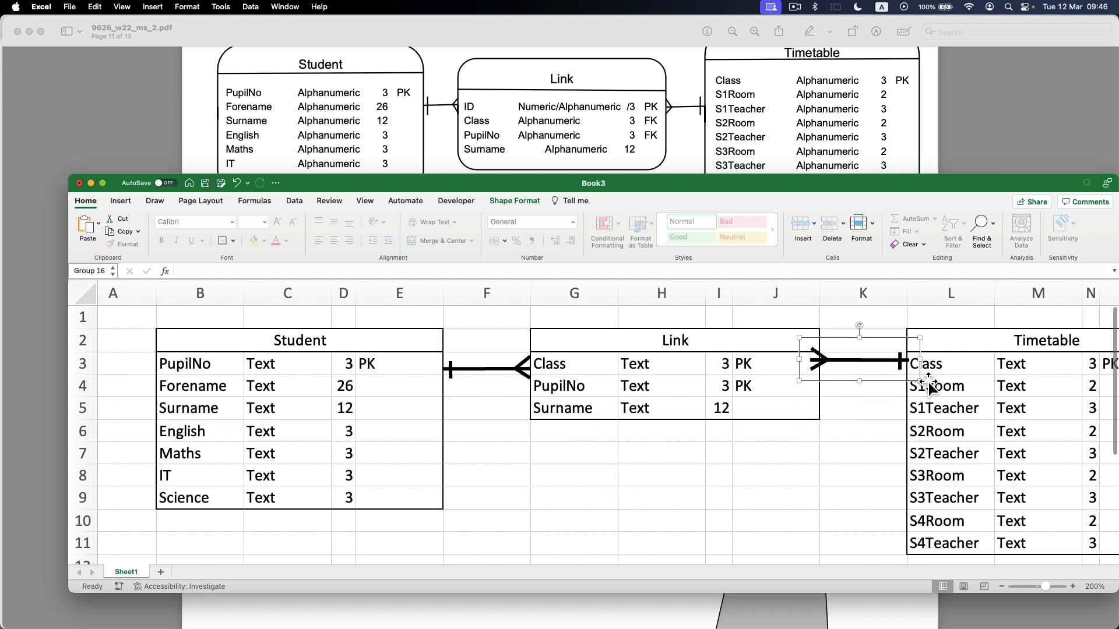
drag(919, 380, 874, 369)
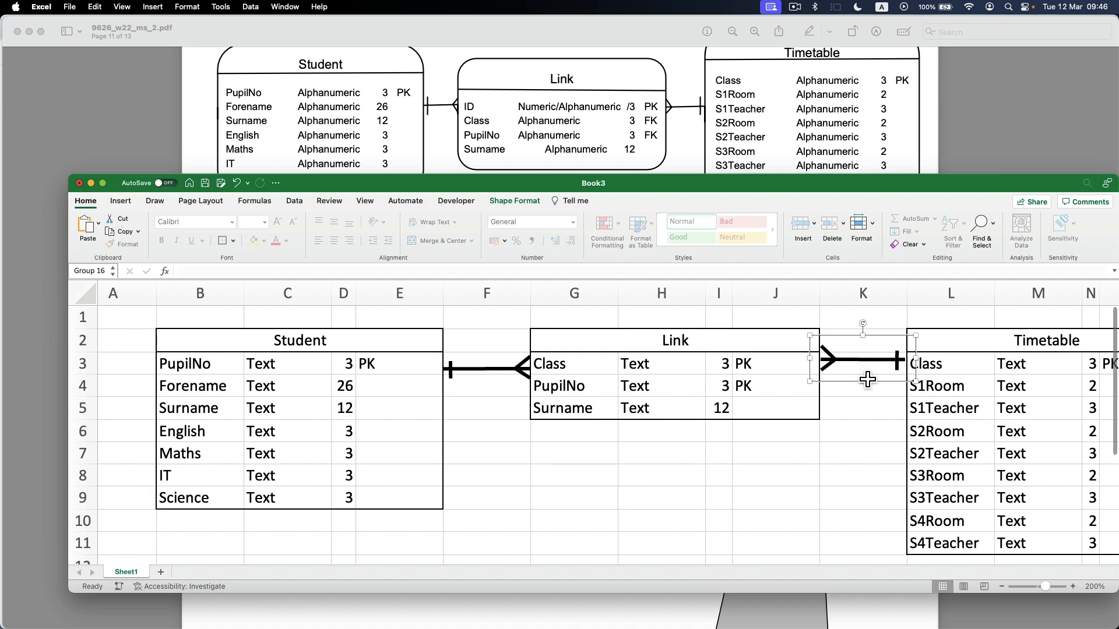
Maximise the workbook window, hide the sheet gridlines and zoom out to 150% so the whole diagram fits.
double_click(537, 184)
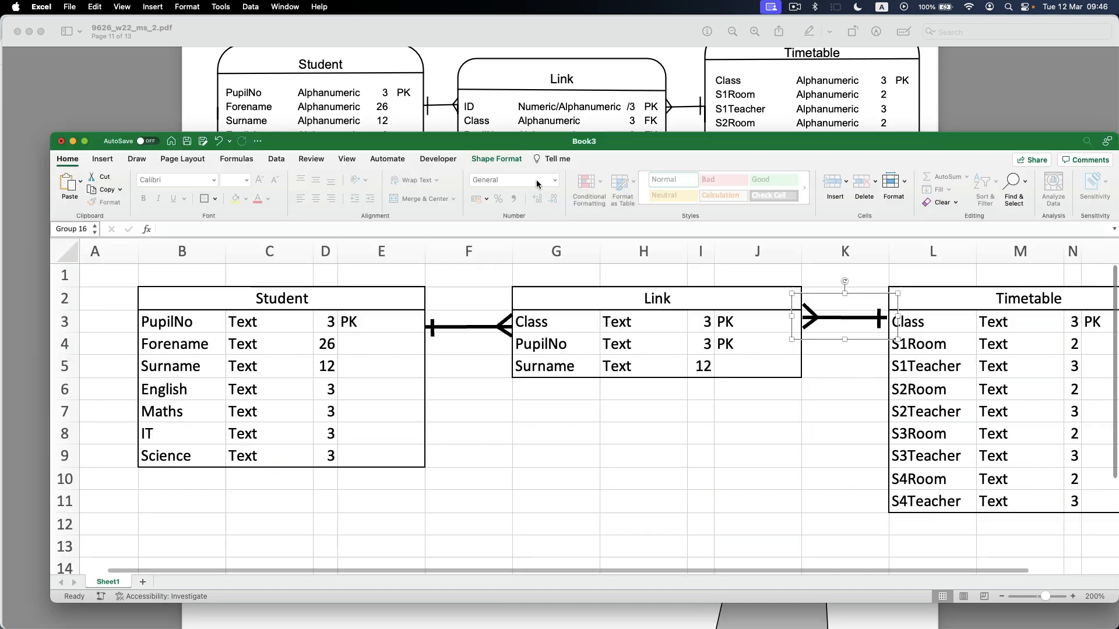
scroll(456, 292, right, 3)
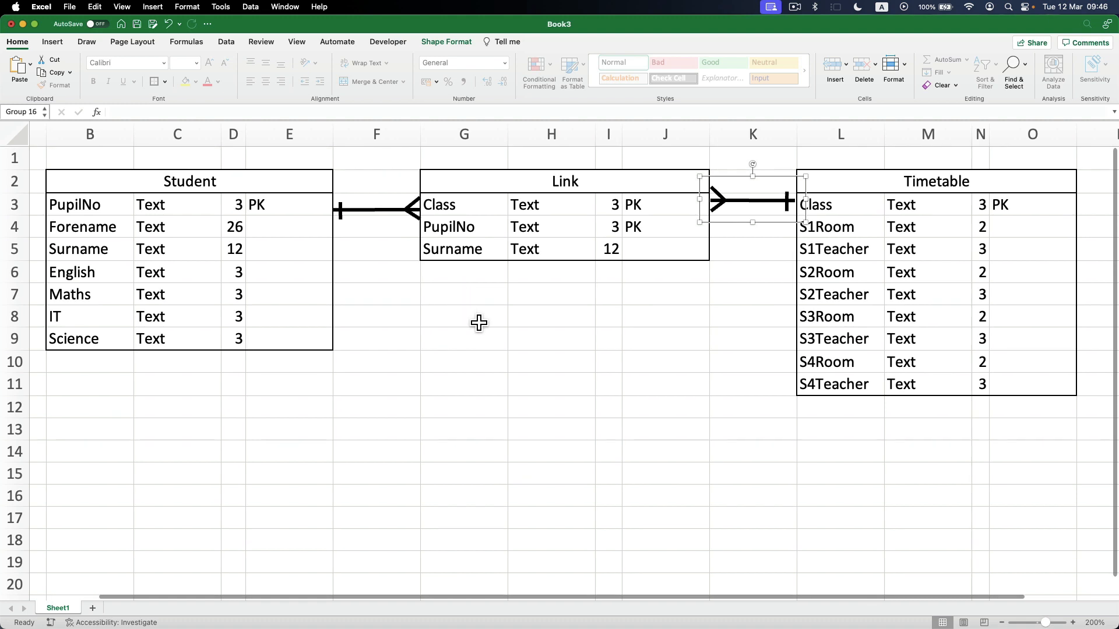
scroll(479, 323, left, 3)
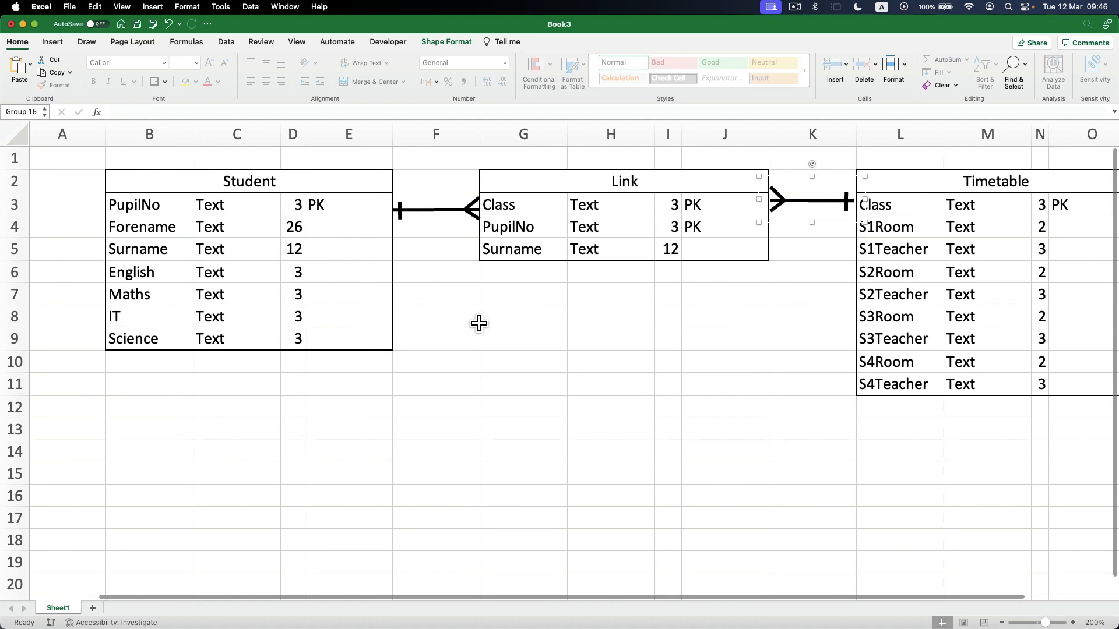
click(296, 42)
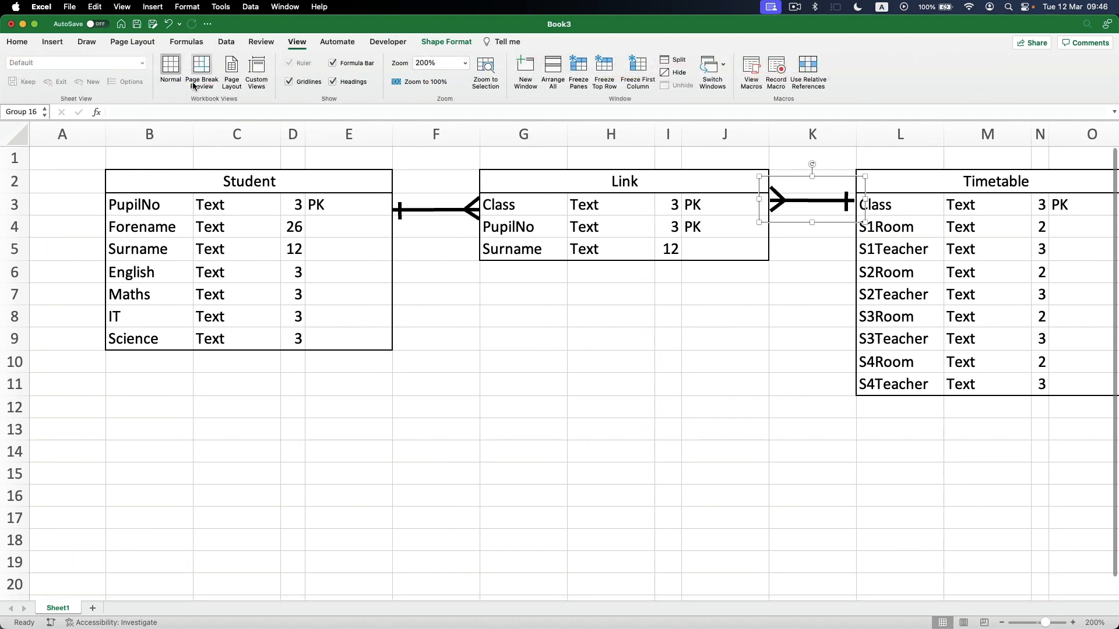
click(313, 86)
click(501, 387)
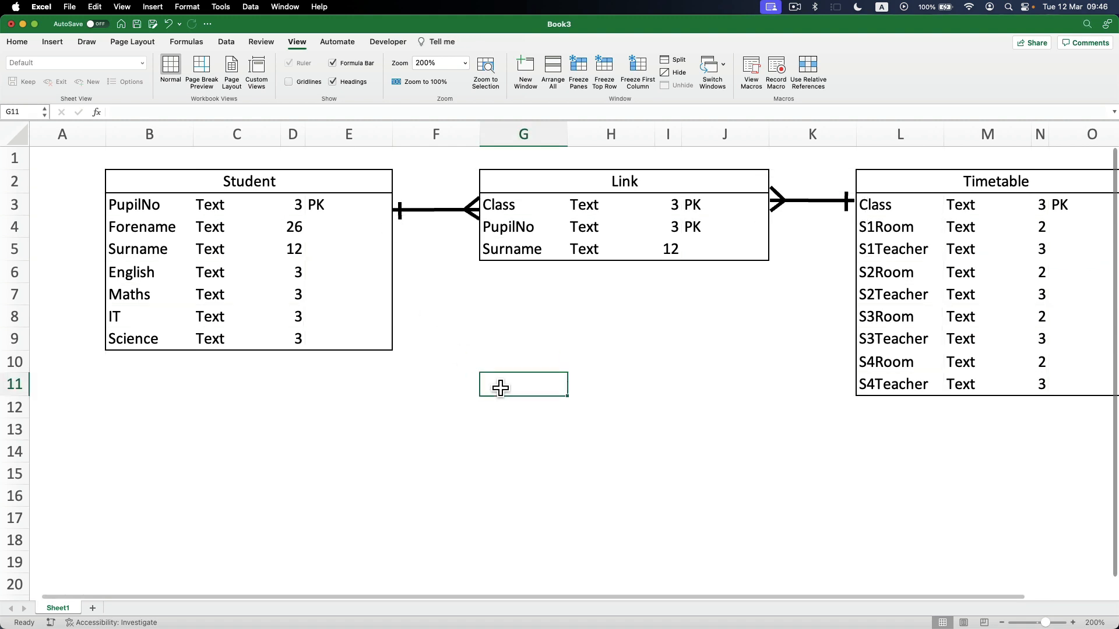
scroll(501, 387, down, 5)
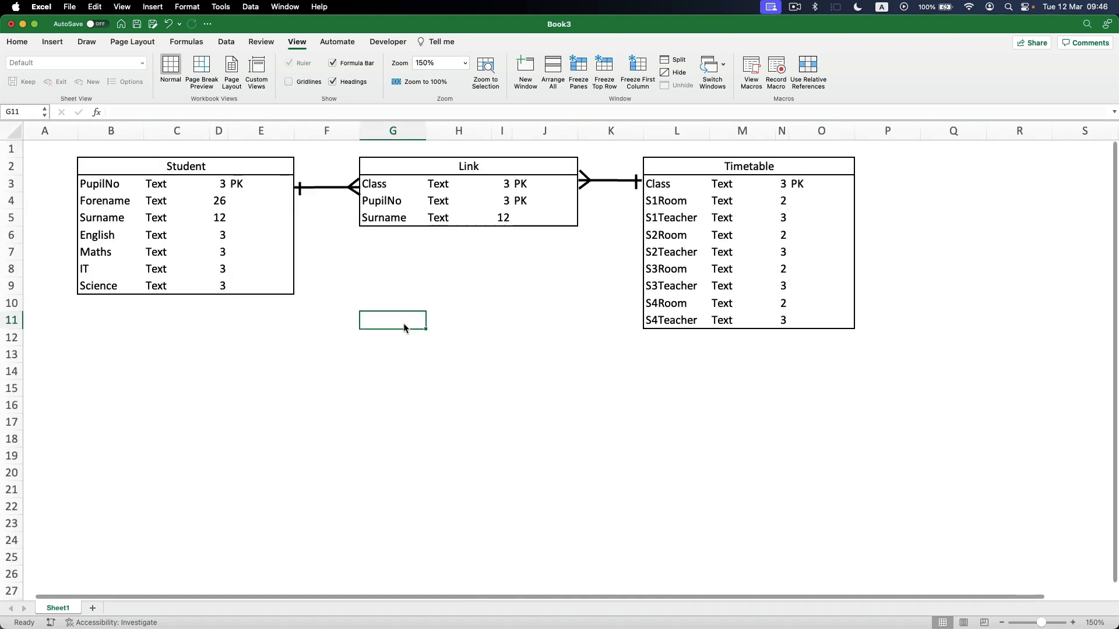
Insert a blank row above row 1 of the sheet.
mouse_move(12, 149)
mouse_down()
mouse_move(13, 175)
mouse_move(28, 156)
mouse_up()
right_click(28, 156)
click(76, 214)
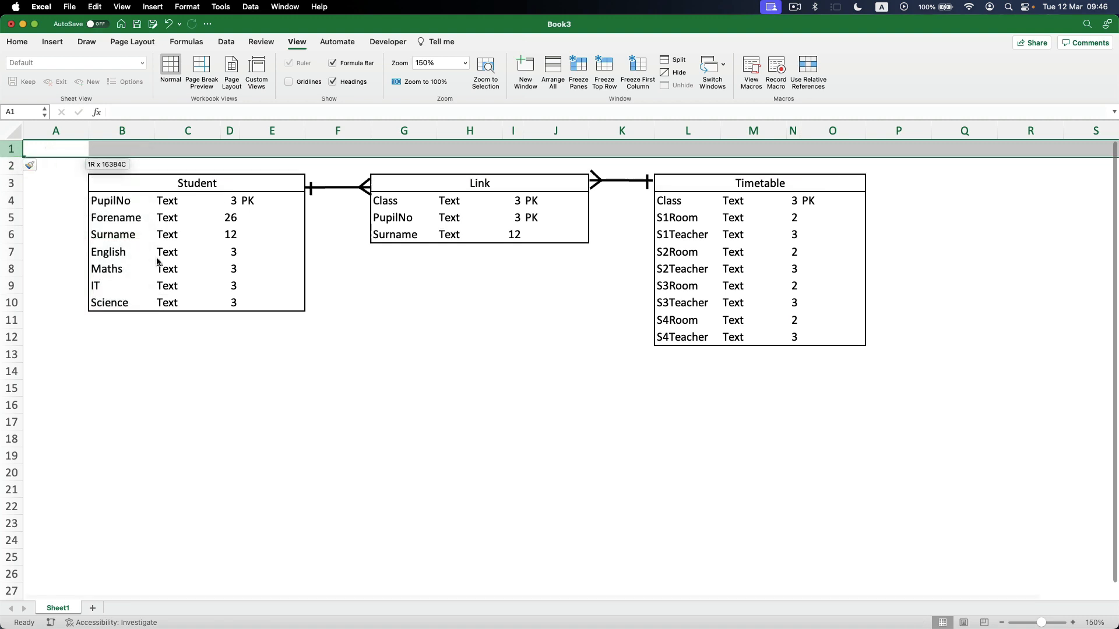
Capture a screenshot of the area covering the Student, Link and Timetable entities and their connectors.
click(508, 370)
key(shift+super+4)
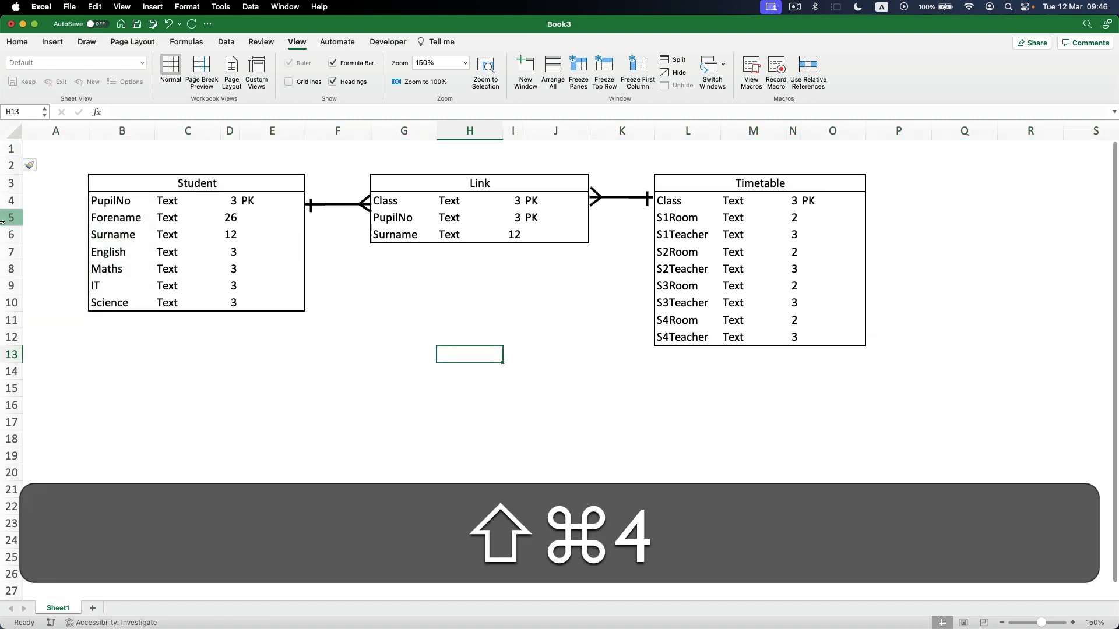
drag(77, 159, 879, 362)
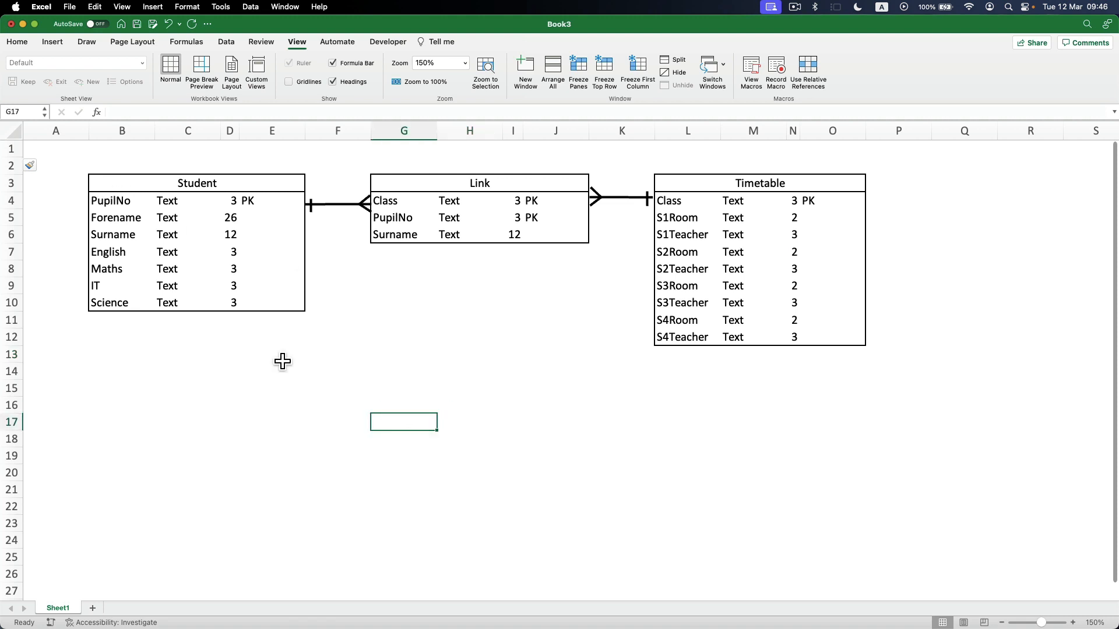
Remove all cell borders from B3:O12 across the three entities.
click(107, 174)
drag(108, 191, 794, 342)
click(16, 42)
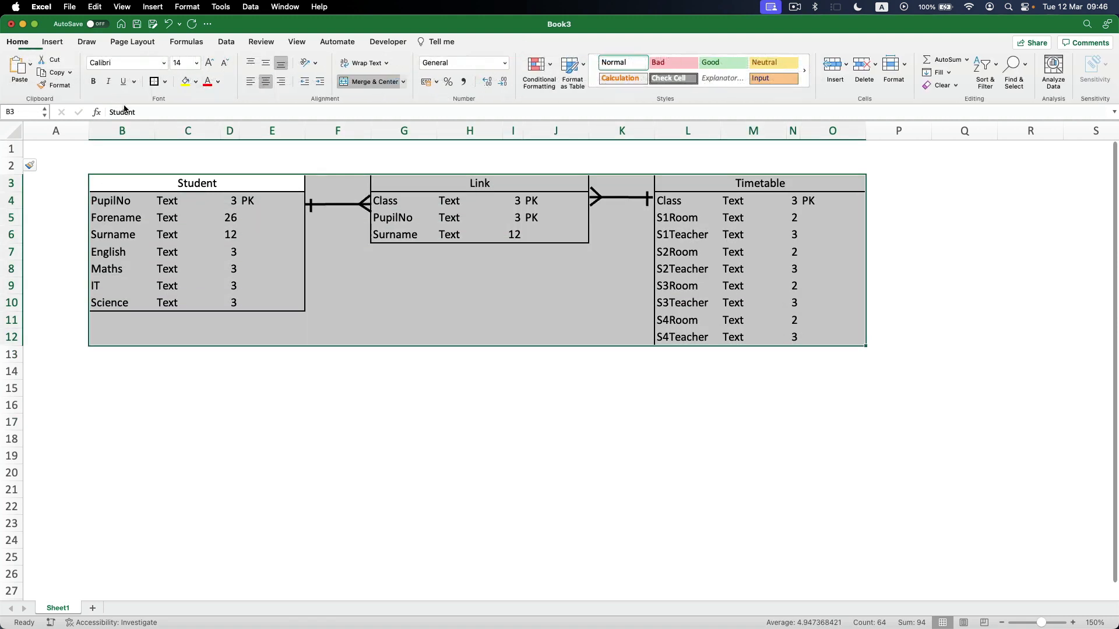
click(164, 82)
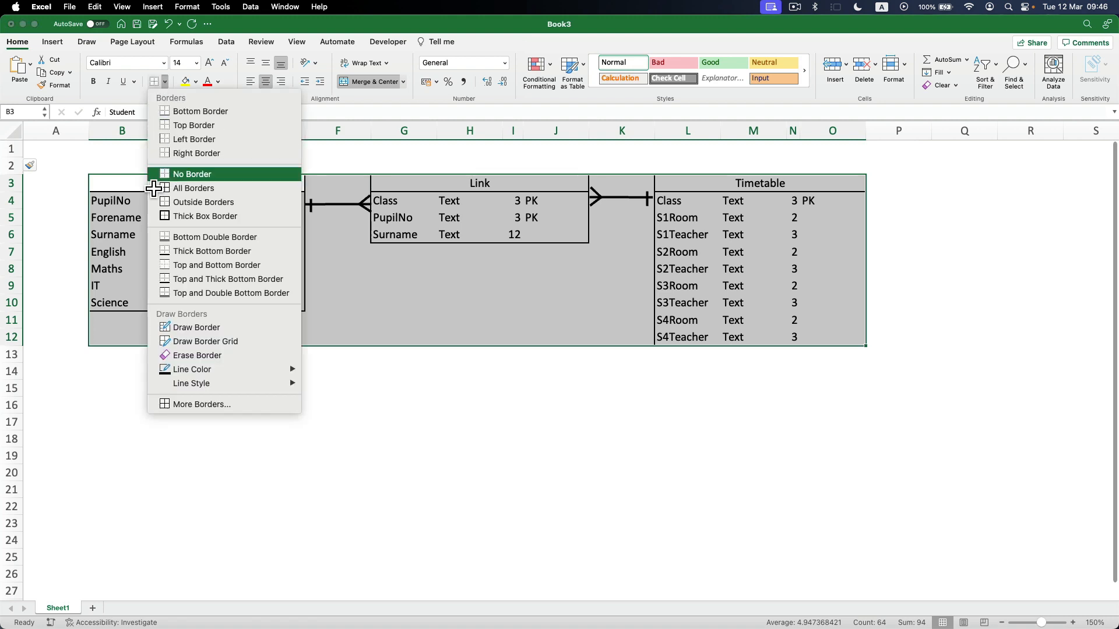
click(175, 174)
click(45, 218)
Draw a rounded rectangle about 62 mm high and 70 mm wide over the Student entity.
click(56, 42)
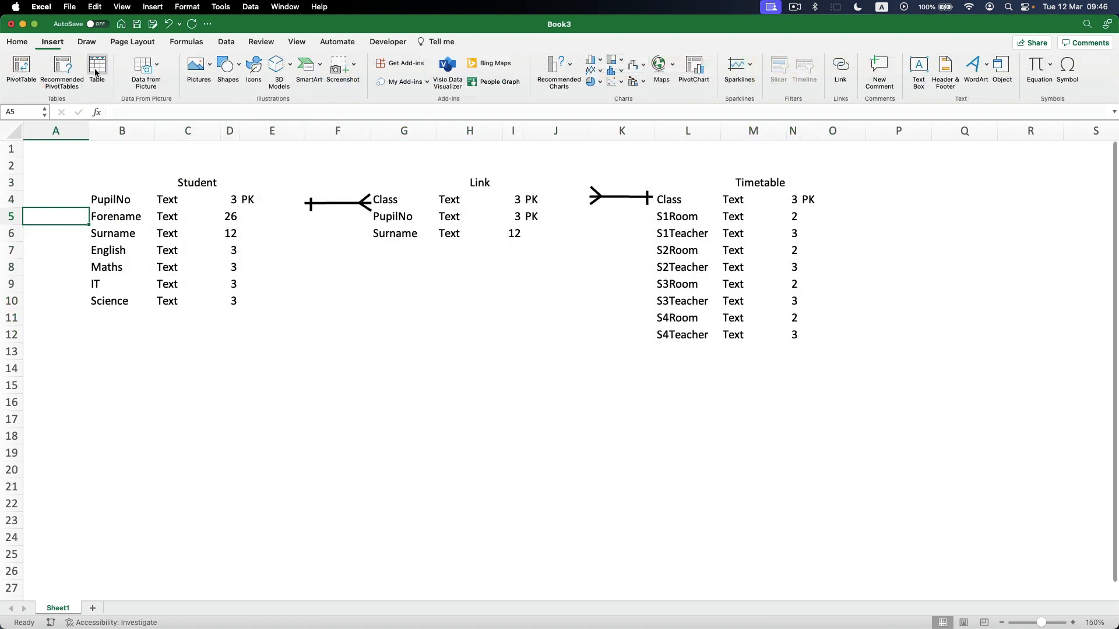
click(235, 74)
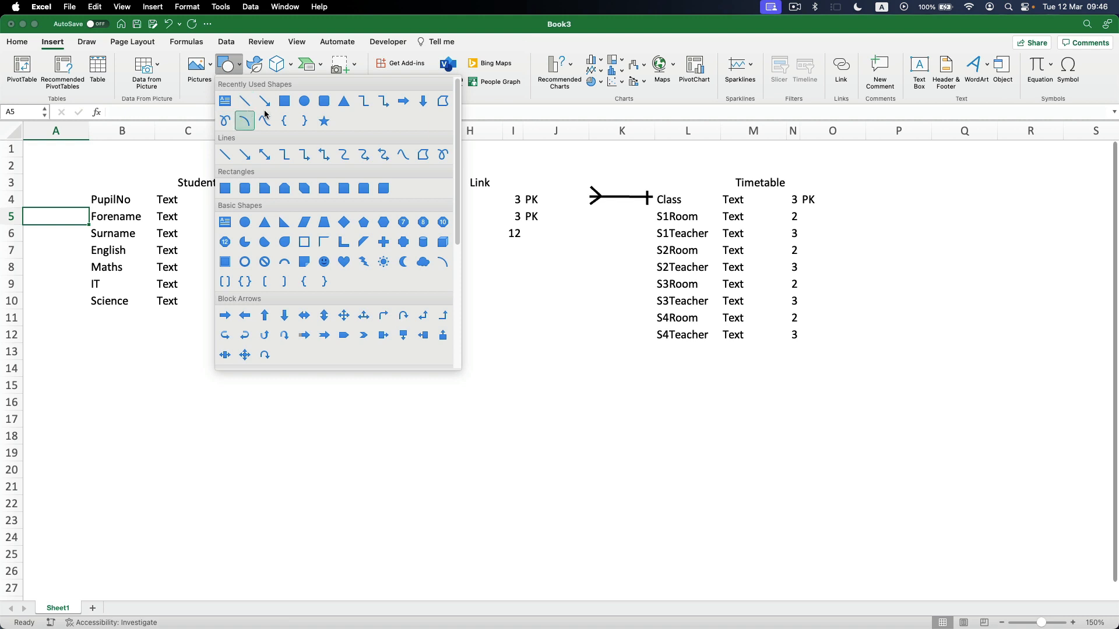
click(324, 102)
drag(85, 166, 260, 320)
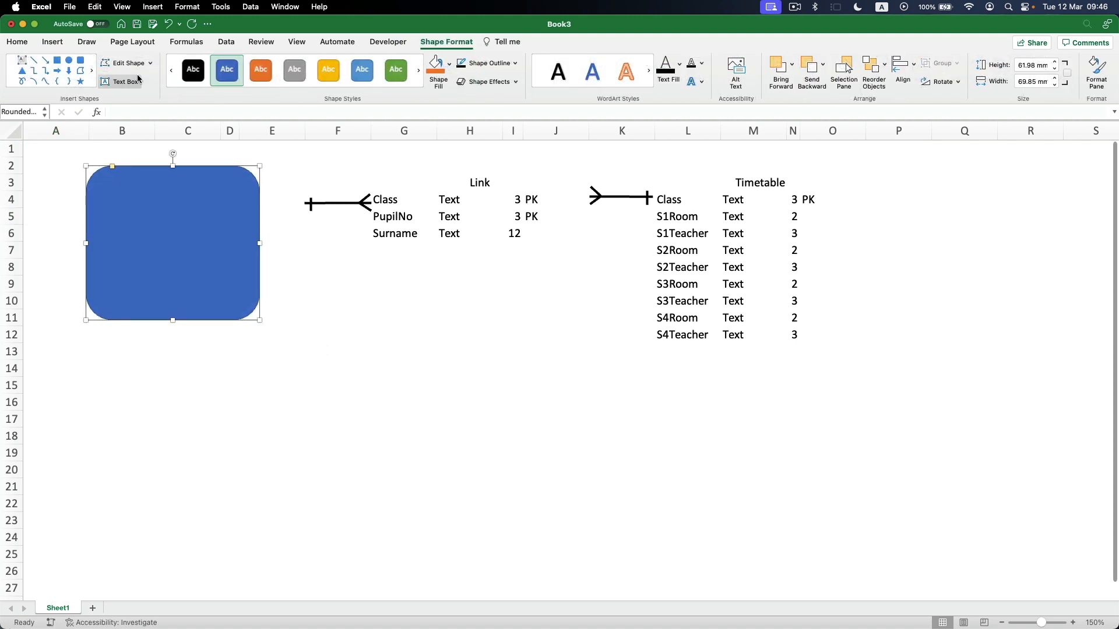
Format the Student rounded rectangle with no fill and a black 2¼ pt outline.
click(448, 67)
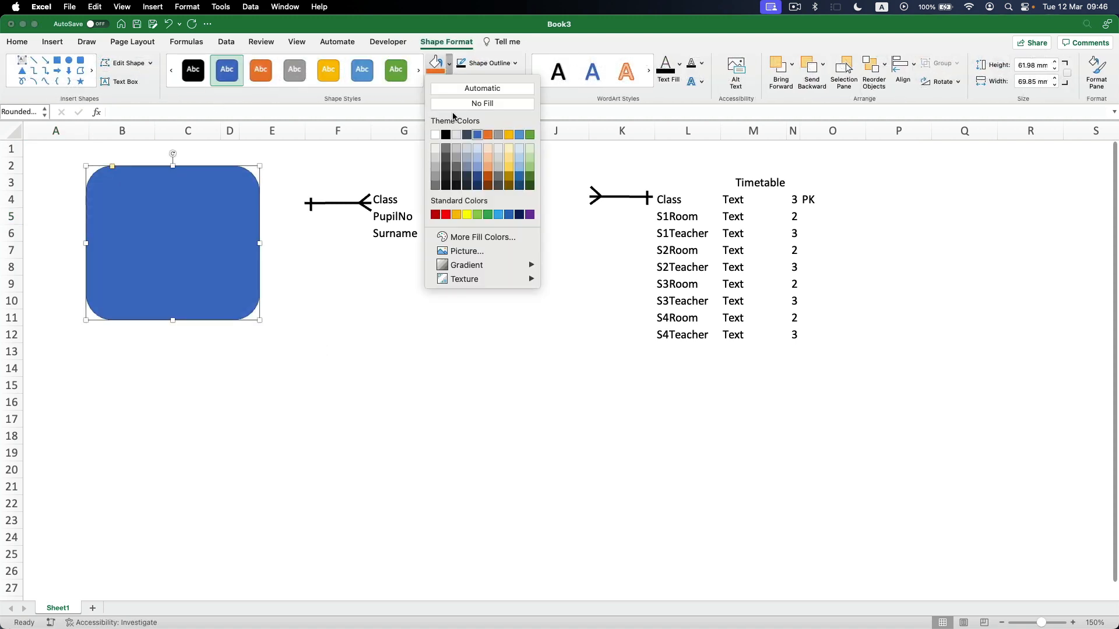
click(463, 112)
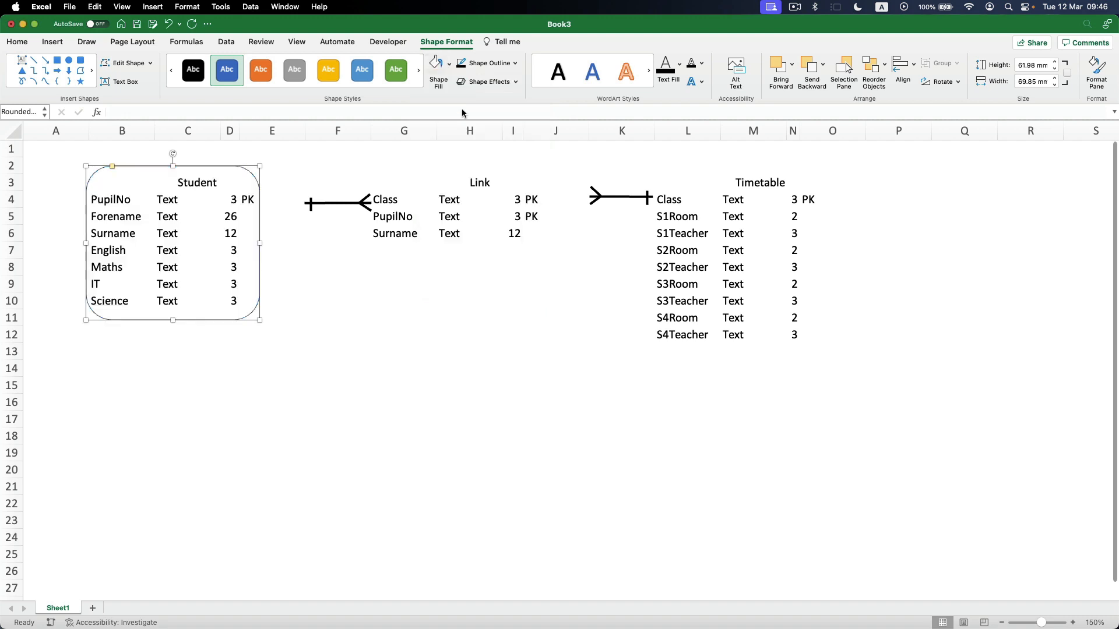
click(515, 63)
mouse_move(510, 251)
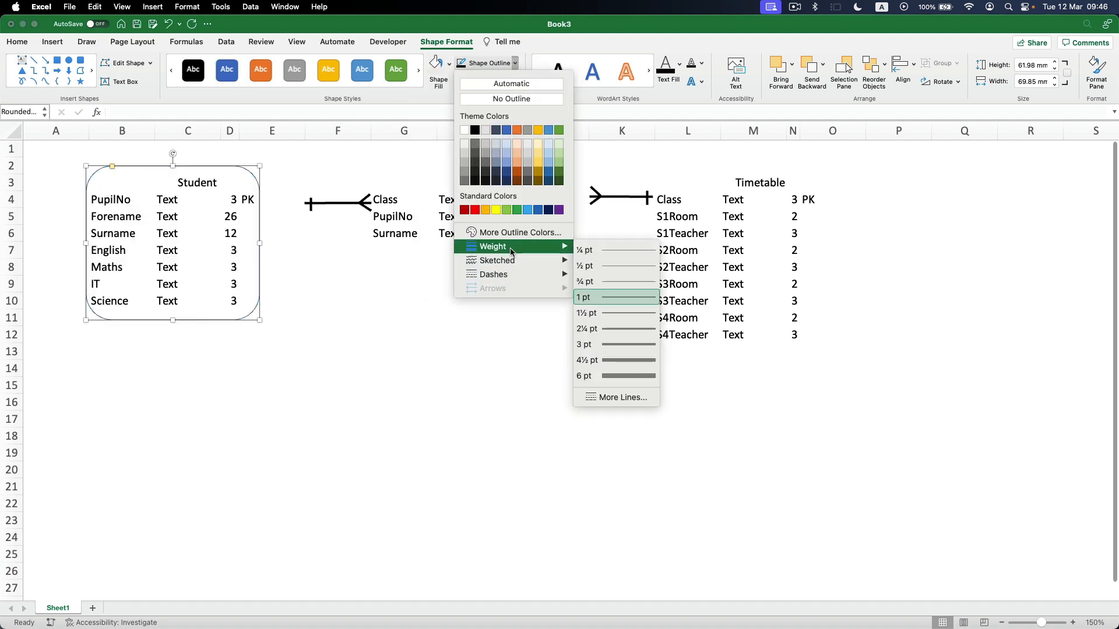
click(612, 328)
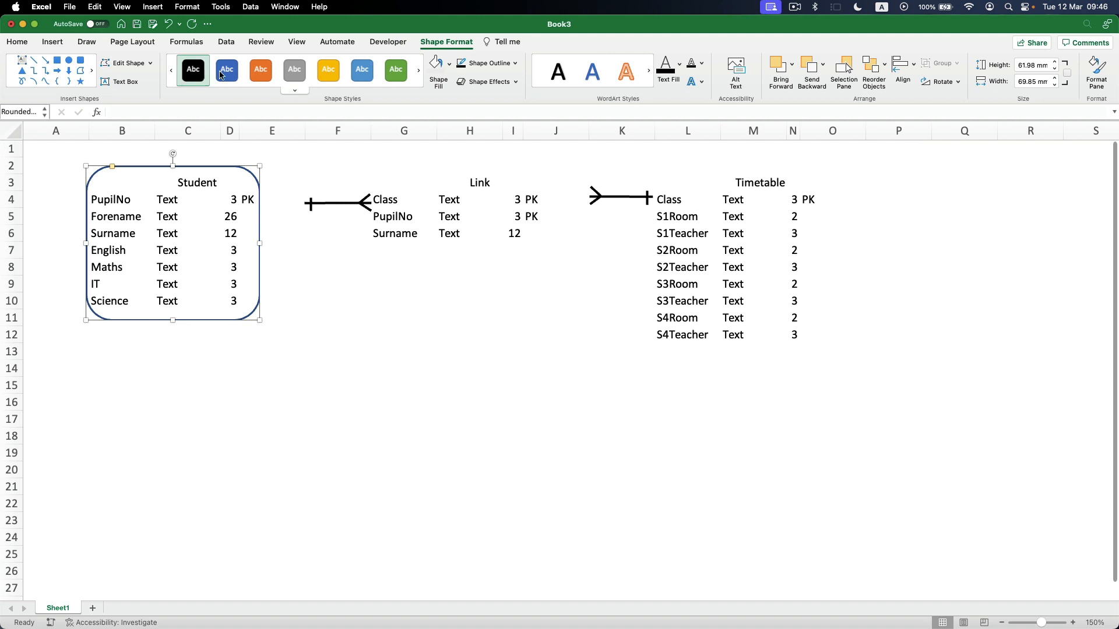
click(516, 66)
click(475, 131)
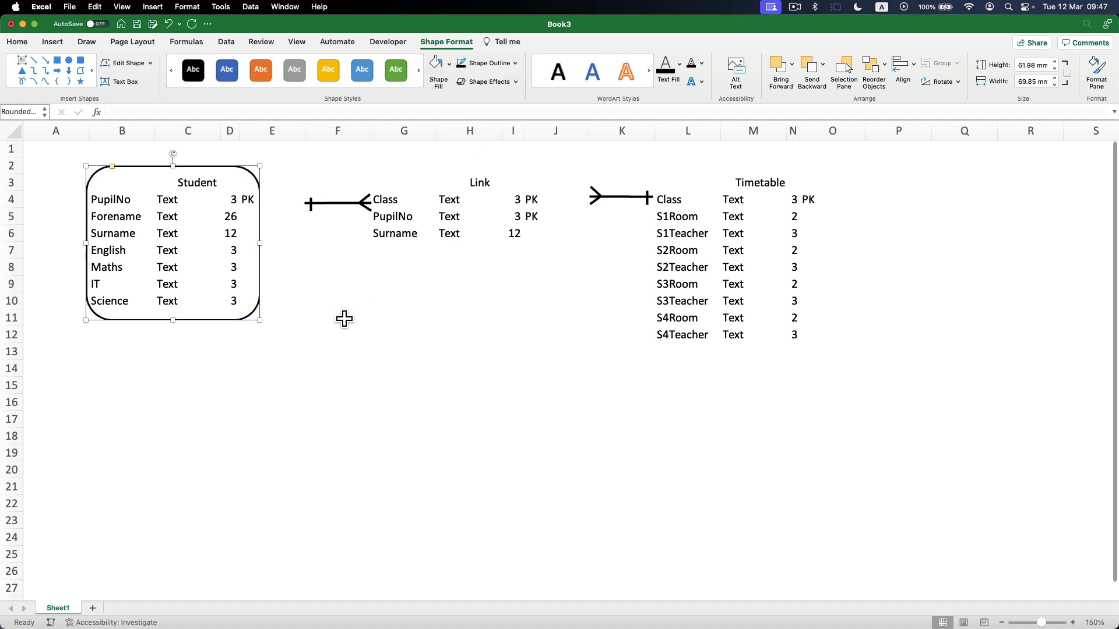
Show the sheet gridlines and widen the Student rounded rectangle to the outer edge of column E.
click(186, 182)
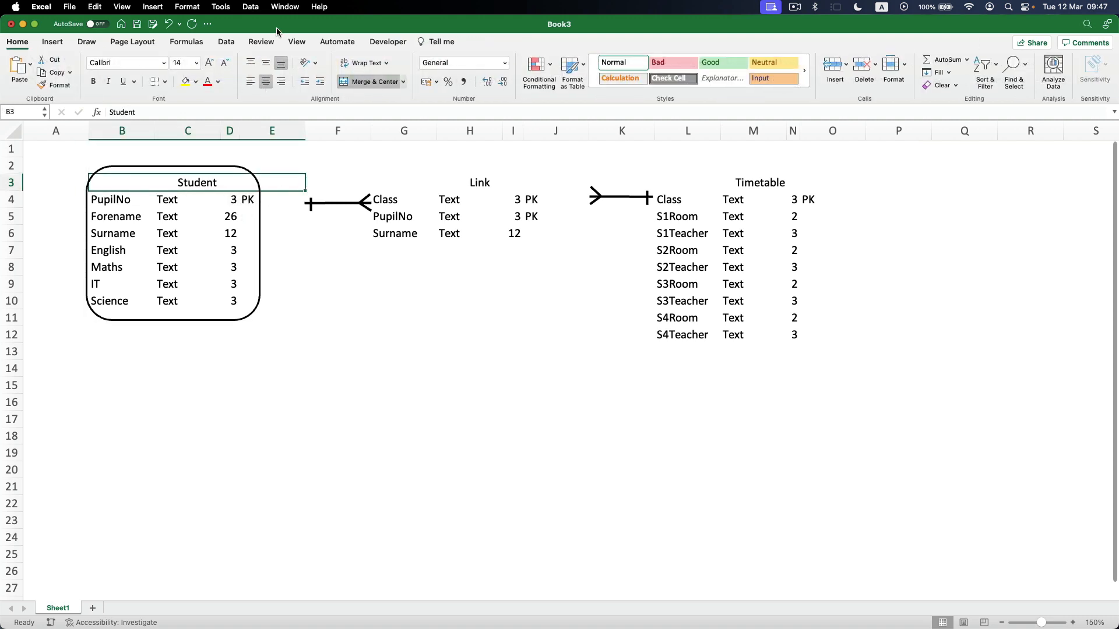
click(297, 41)
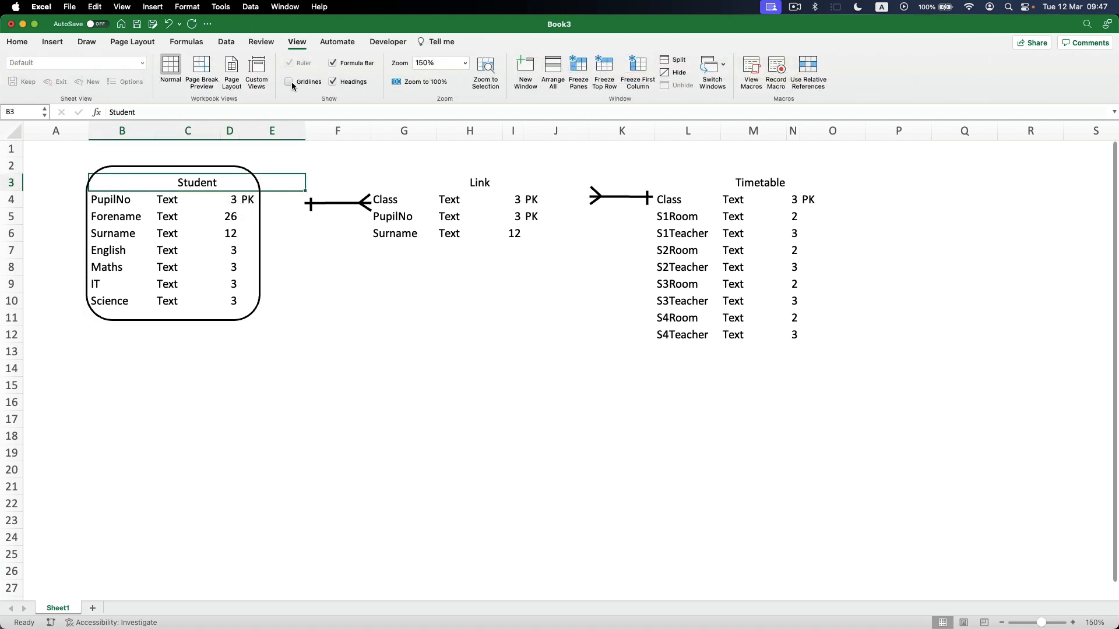
click(289, 82)
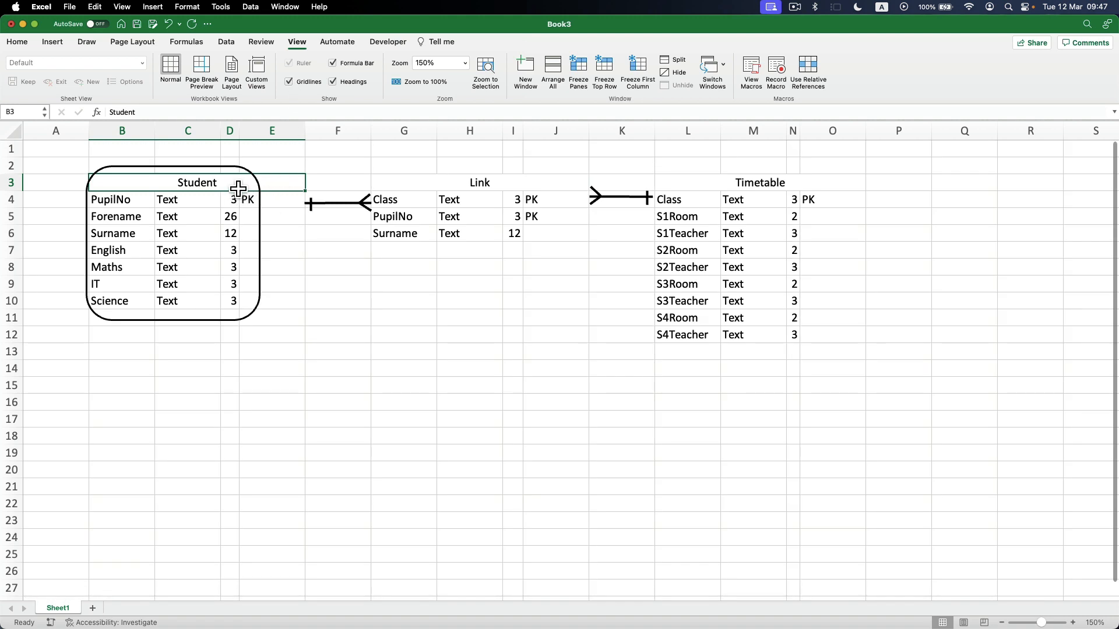
click(258, 210)
drag(260, 245, 306, 245)
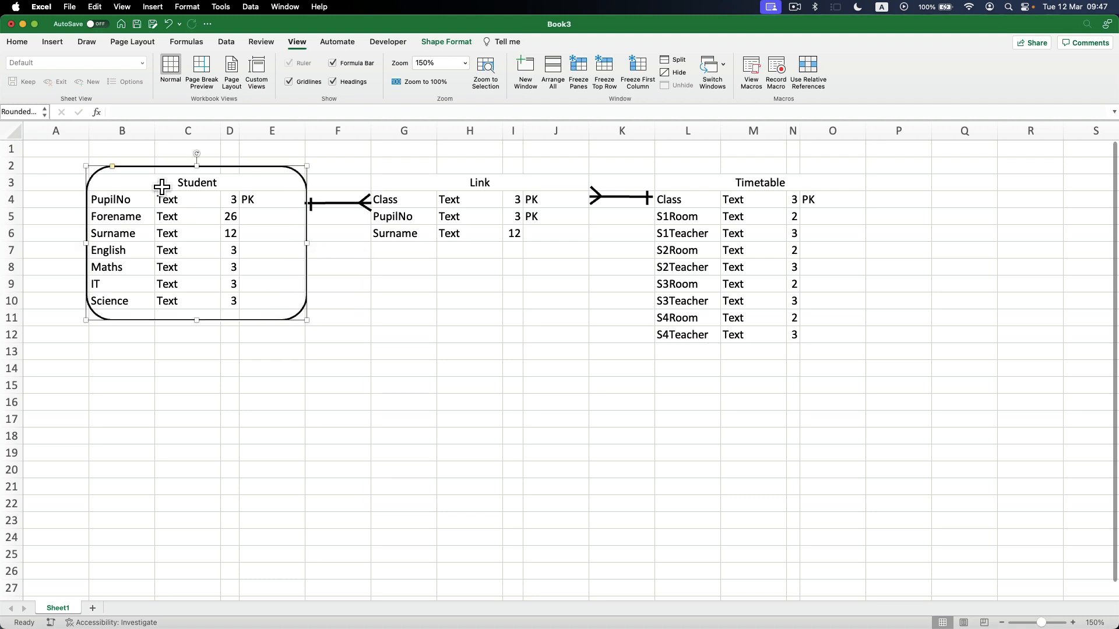
Apply a thick bottom border to the merged Student heading in row 3.
click(163, 186)
click(28, 44)
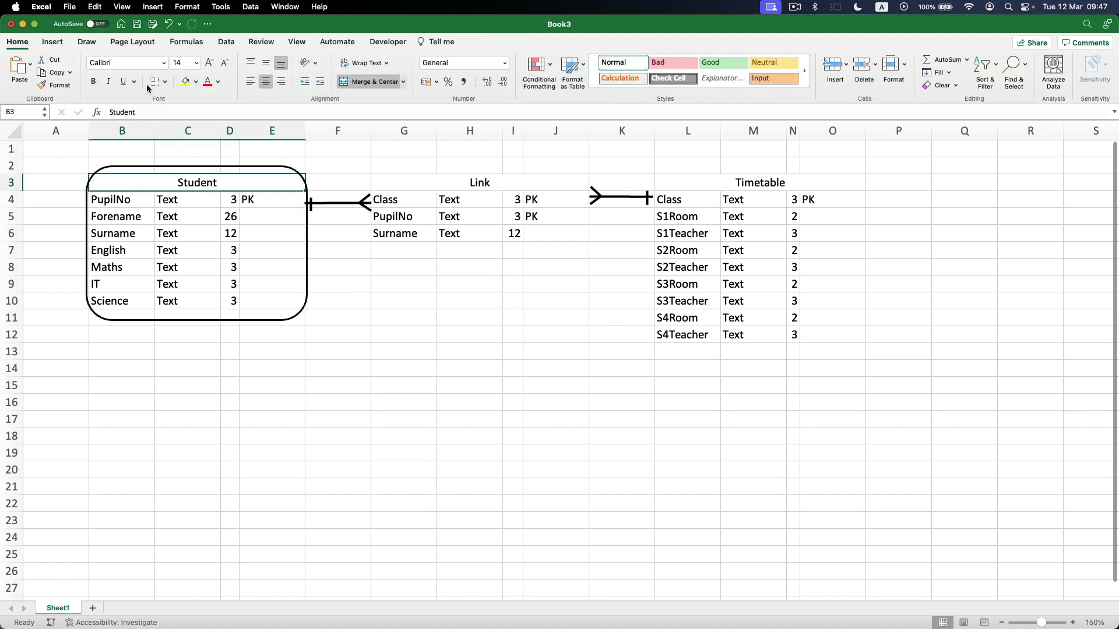
click(164, 84)
click(180, 253)
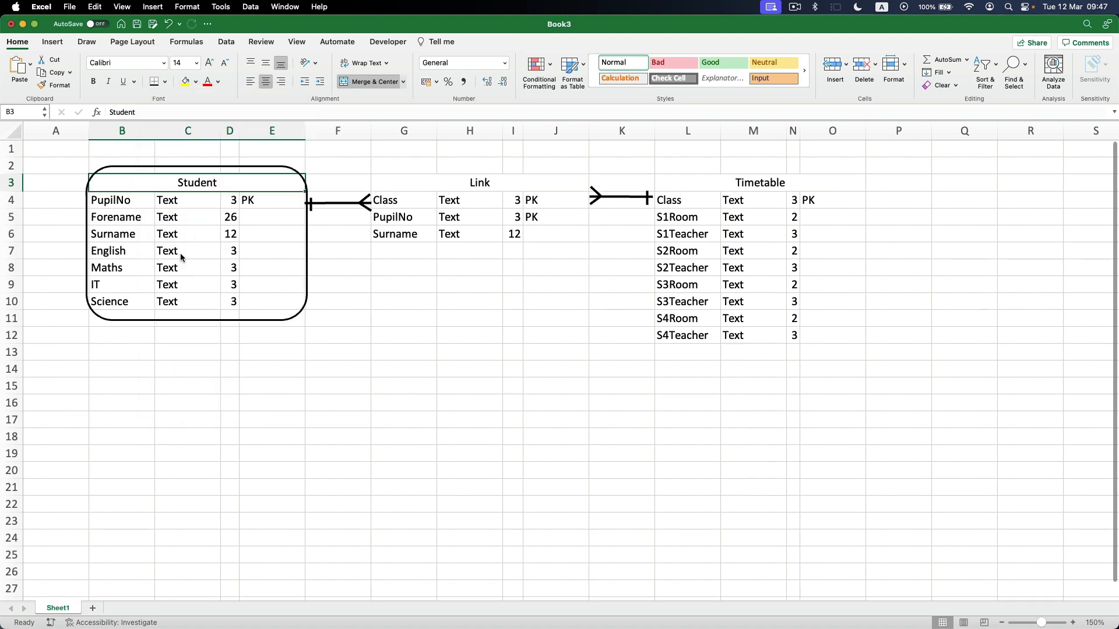
click(403, 344)
Apply a bottom double border to the merged Student heading in row 3.
click(165, 186)
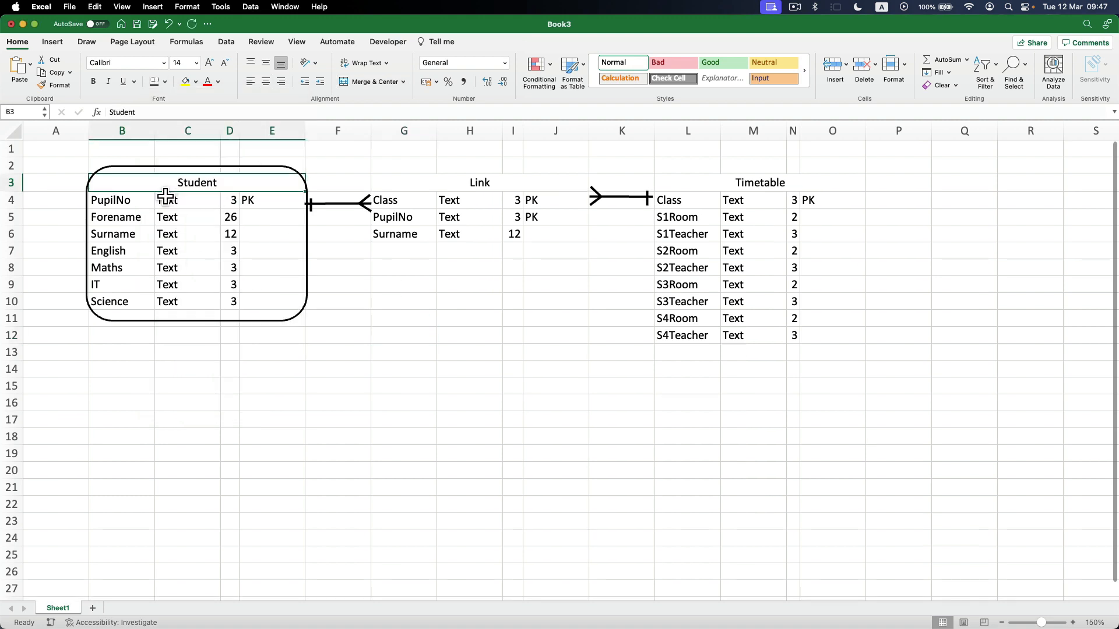
click(165, 82)
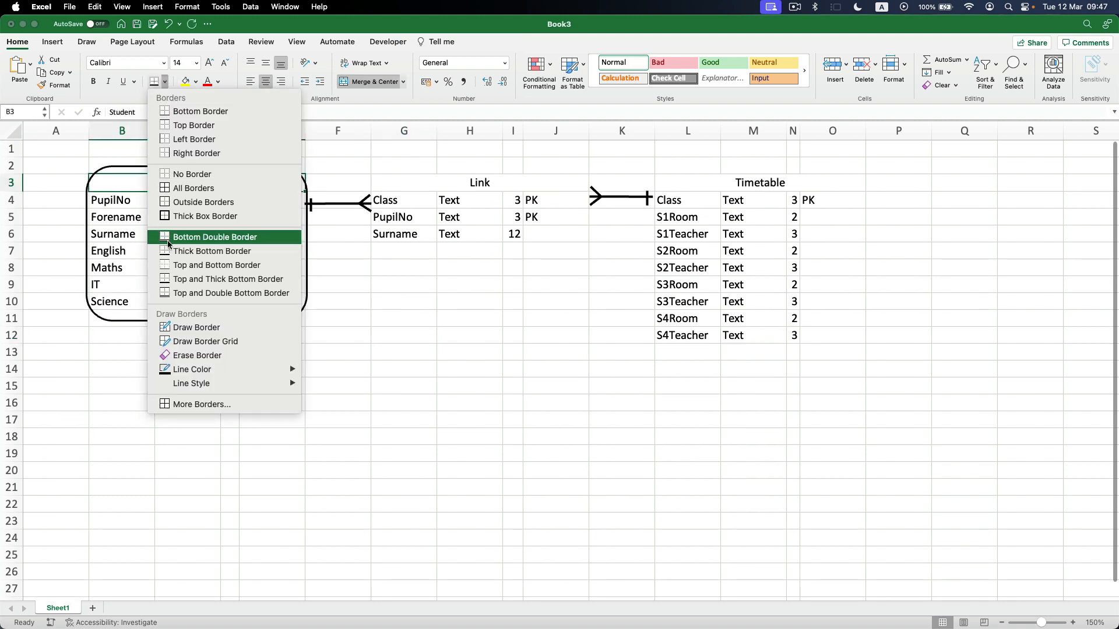
click(206, 238)
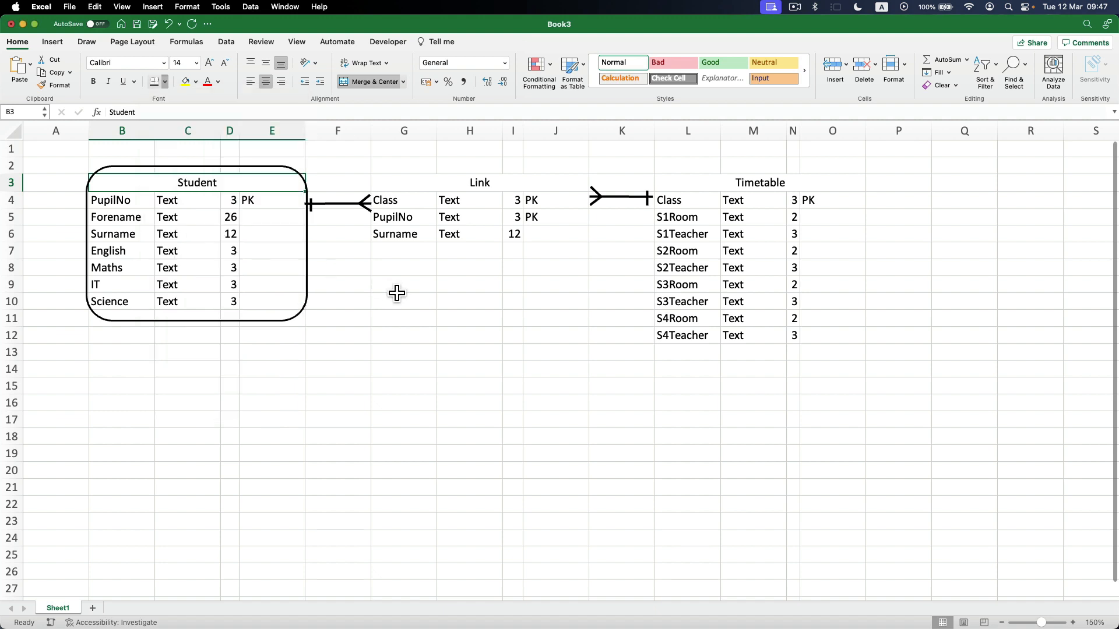
click(386, 289)
Copy the Student rounded rectangle and fit the copy around the Link entity, spanning columns G to J and rows 2 to 7.
click(308, 261)
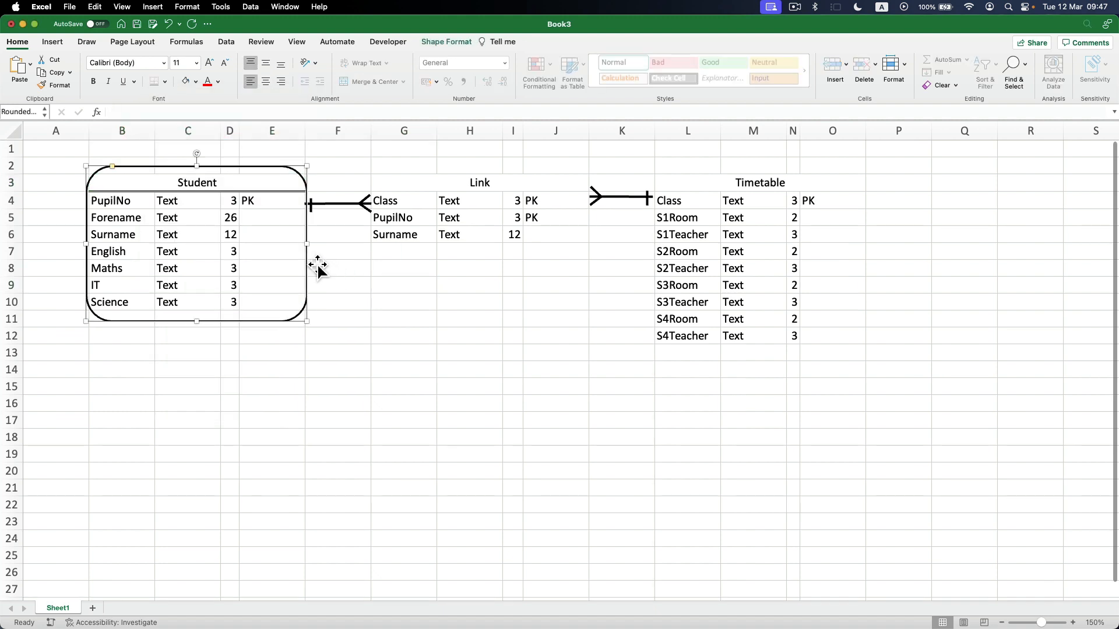
key(super+c)
key(super+v)
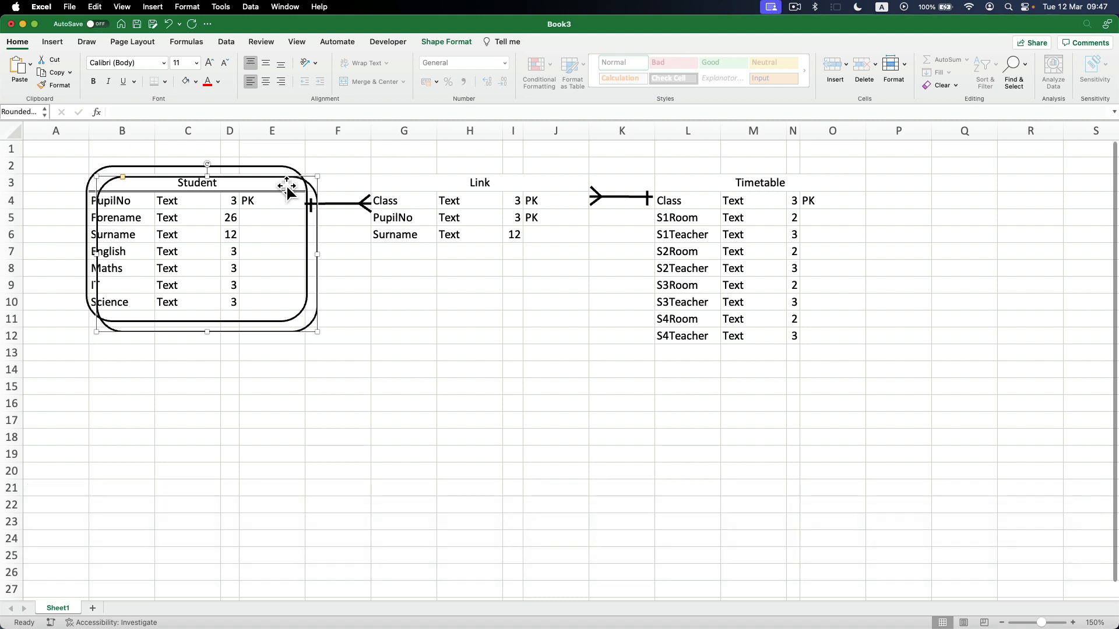
drag(287, 187, 539, 172)
drag(574, 321, 514, 261)
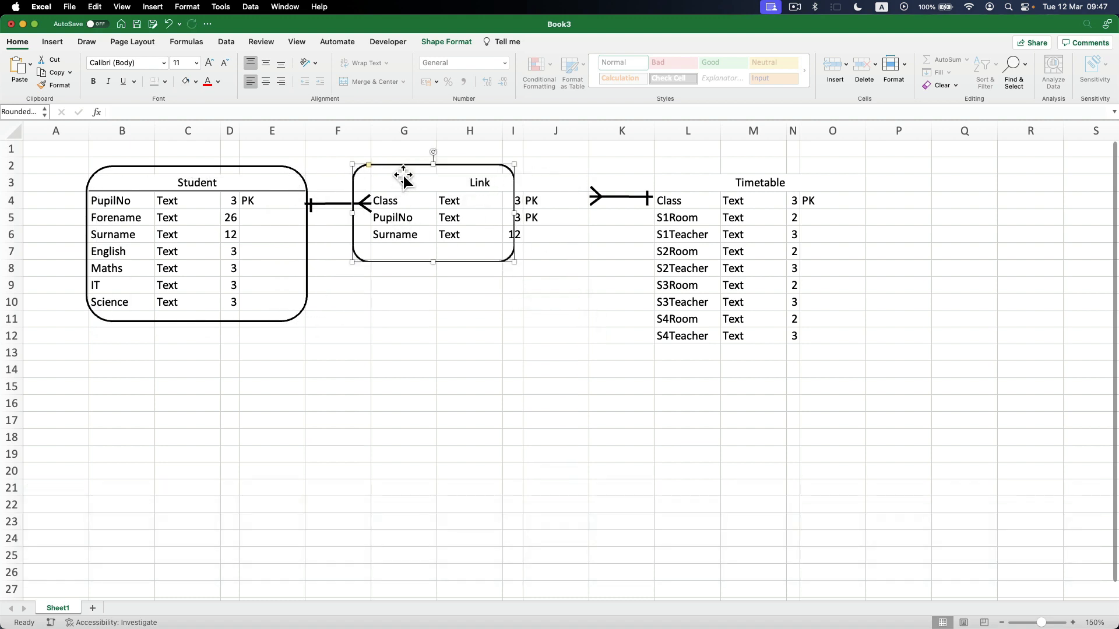
drag(404, 175, 419, 174)
double_click(531, 215)
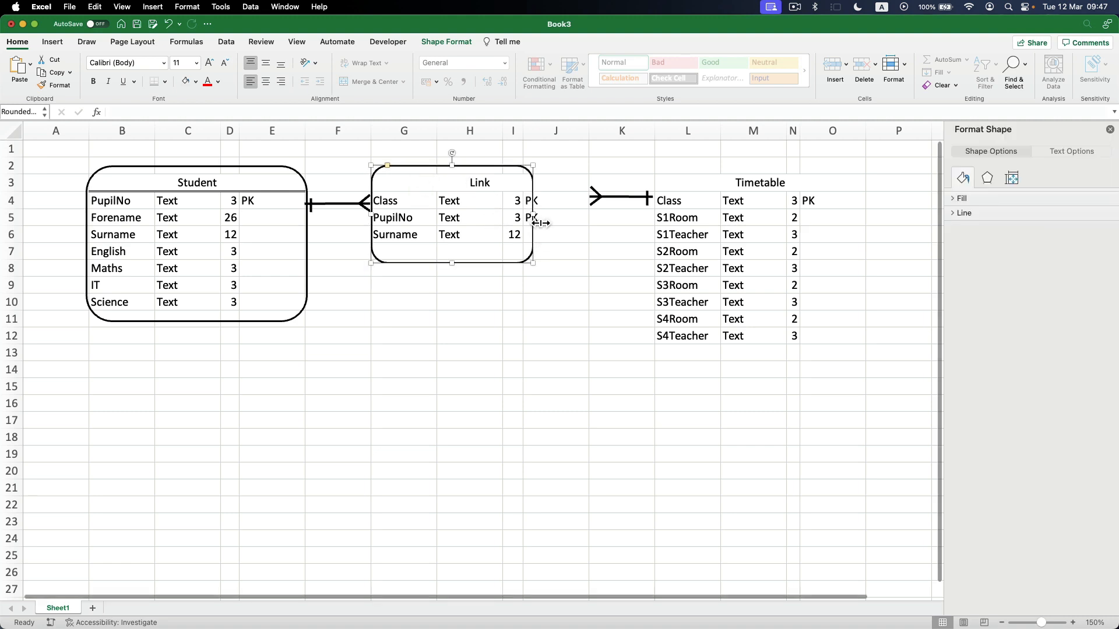
drag(531, 214, 590, 215)
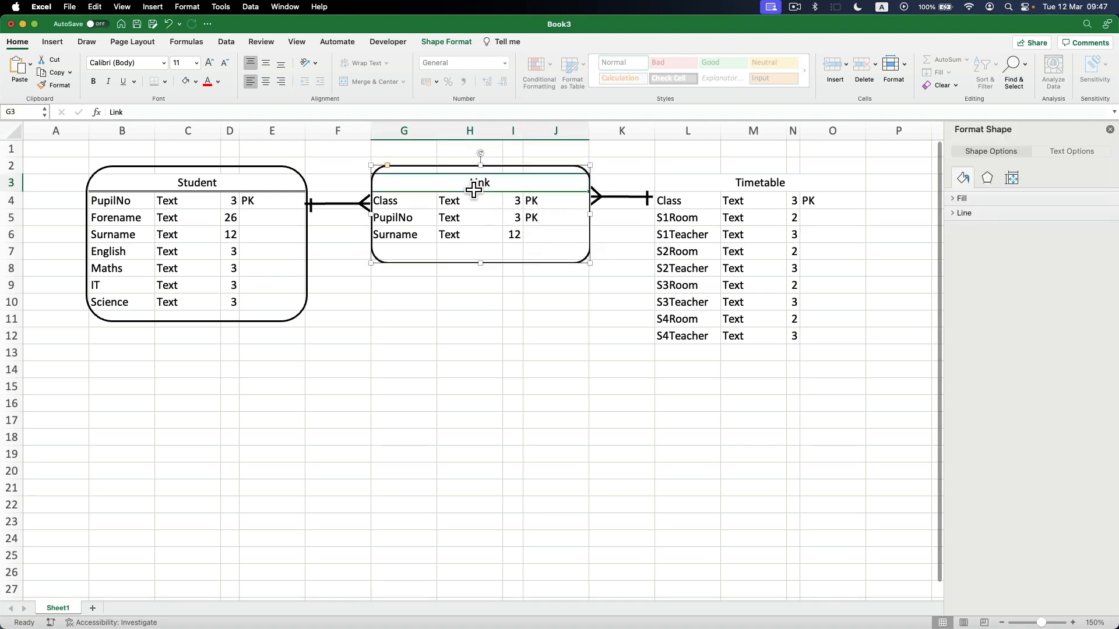
Close the shape formatting pane and apply a thick bottom border to the merged Link heading in row 3.
click(478, 187)
click(469, 336)
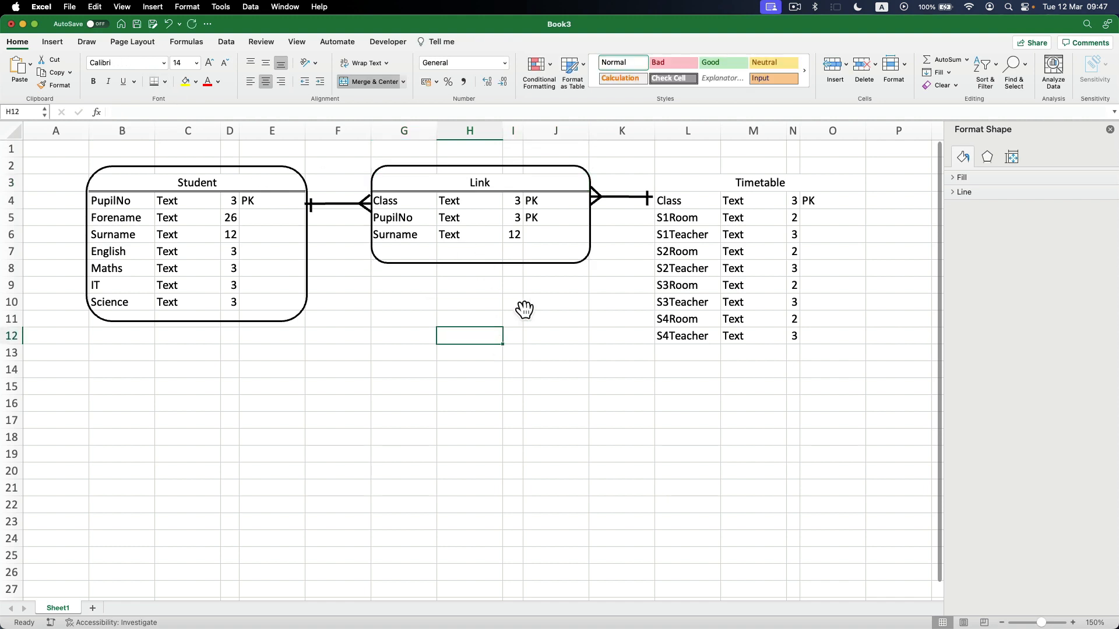
click(1110, 129)
click(414, 188)
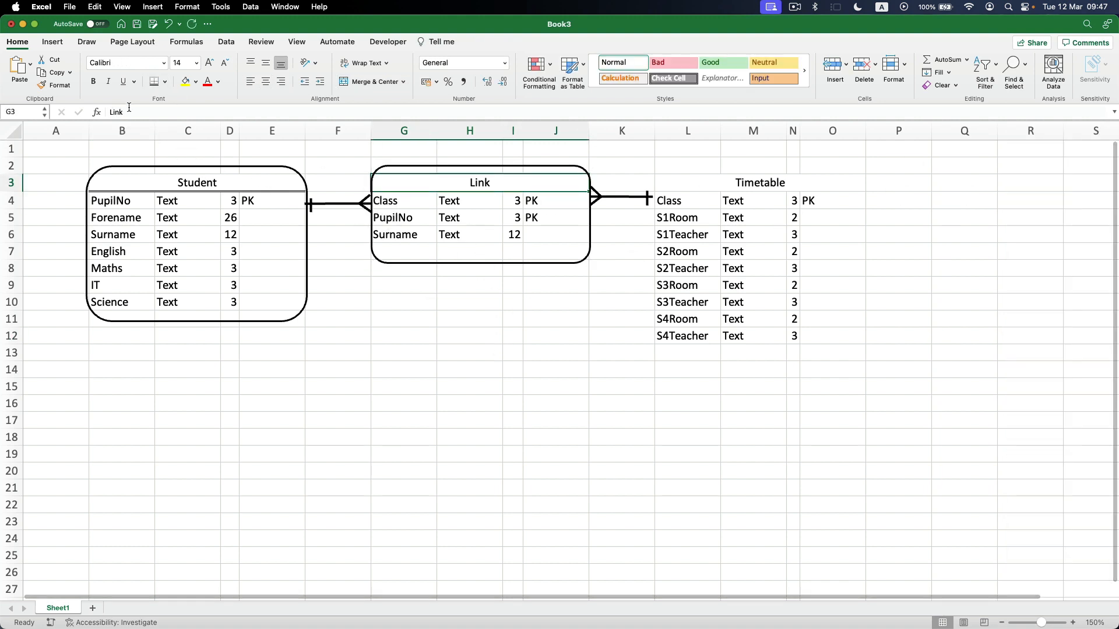
click(163, 82)
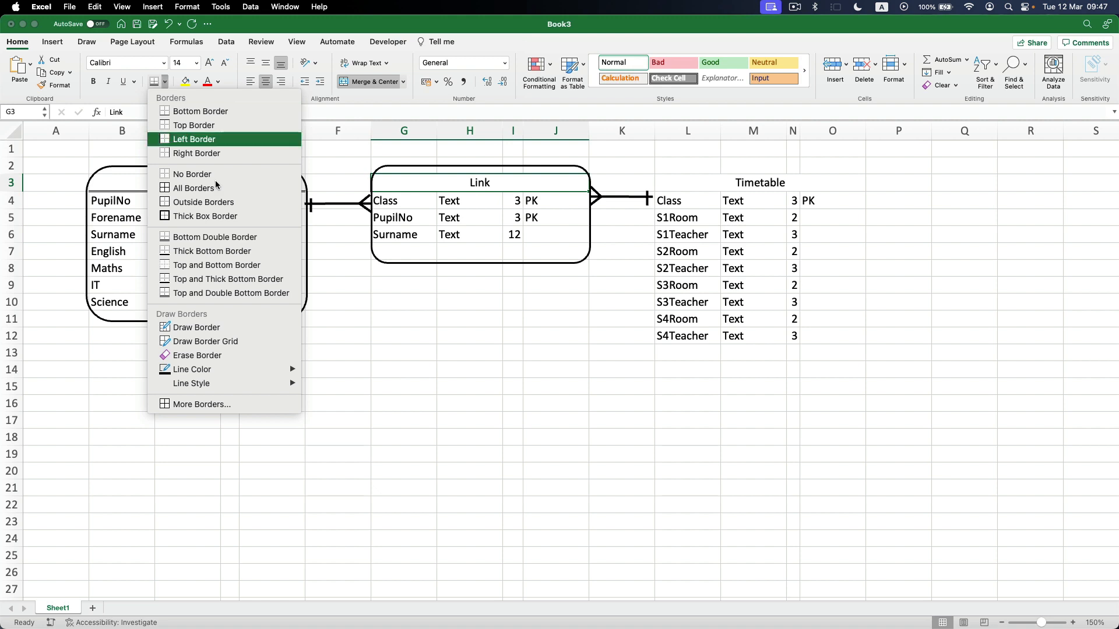
click(212, 252)
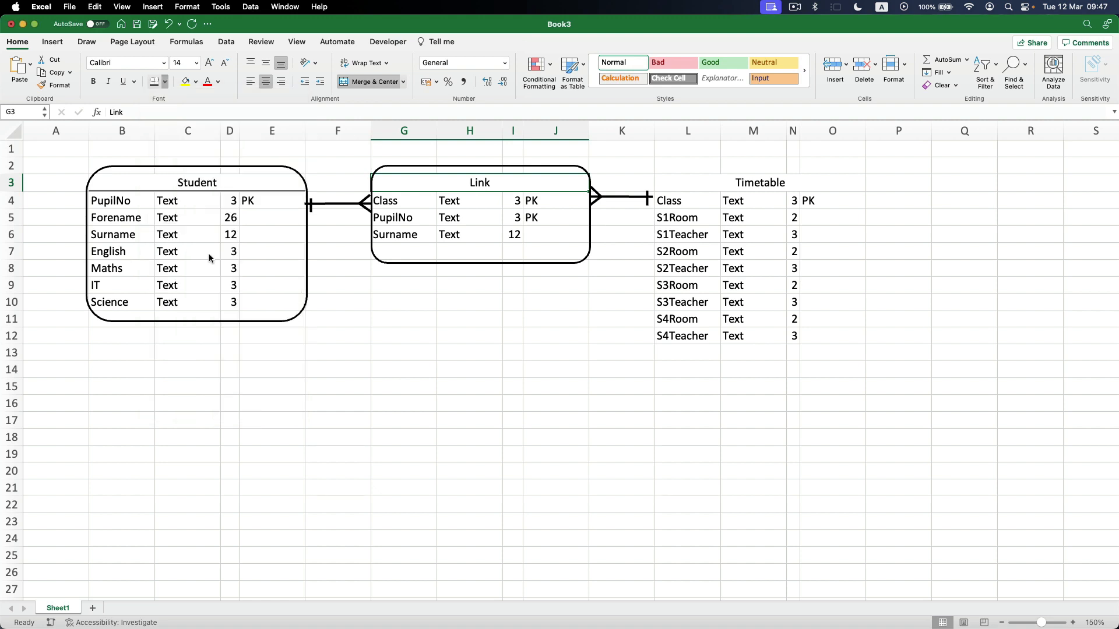
key(Left)
key(Left)
key(Right)
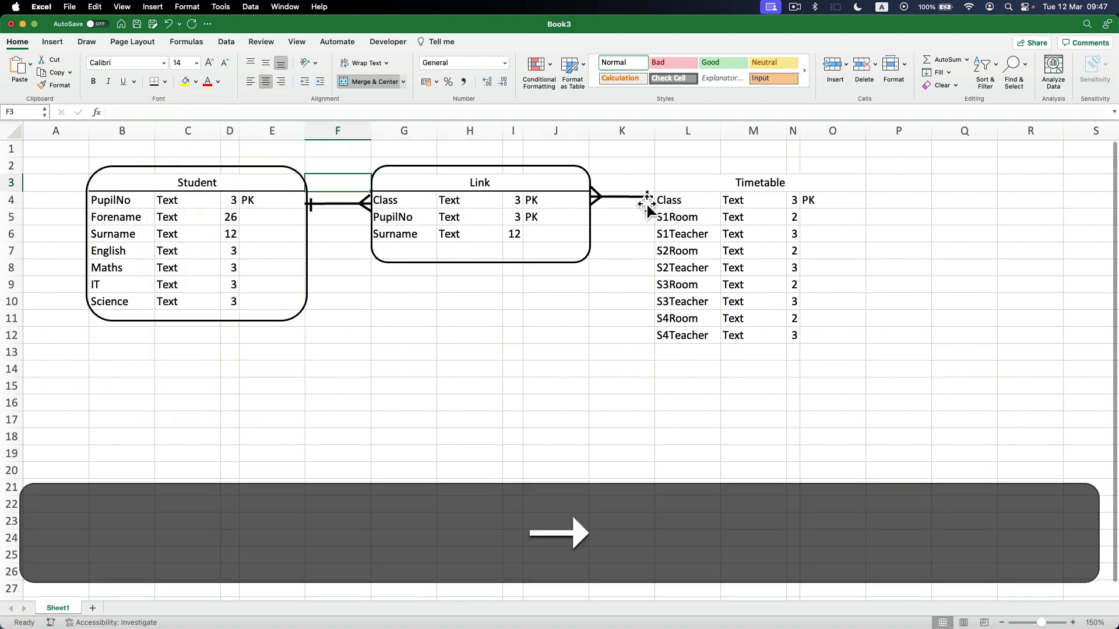
Copy the Link rounded rectangle and fit the copy around the Timetable entity, from columns L to O and rows 3 to 13.
click(541, 177)
key(super+c)
key(super+v)
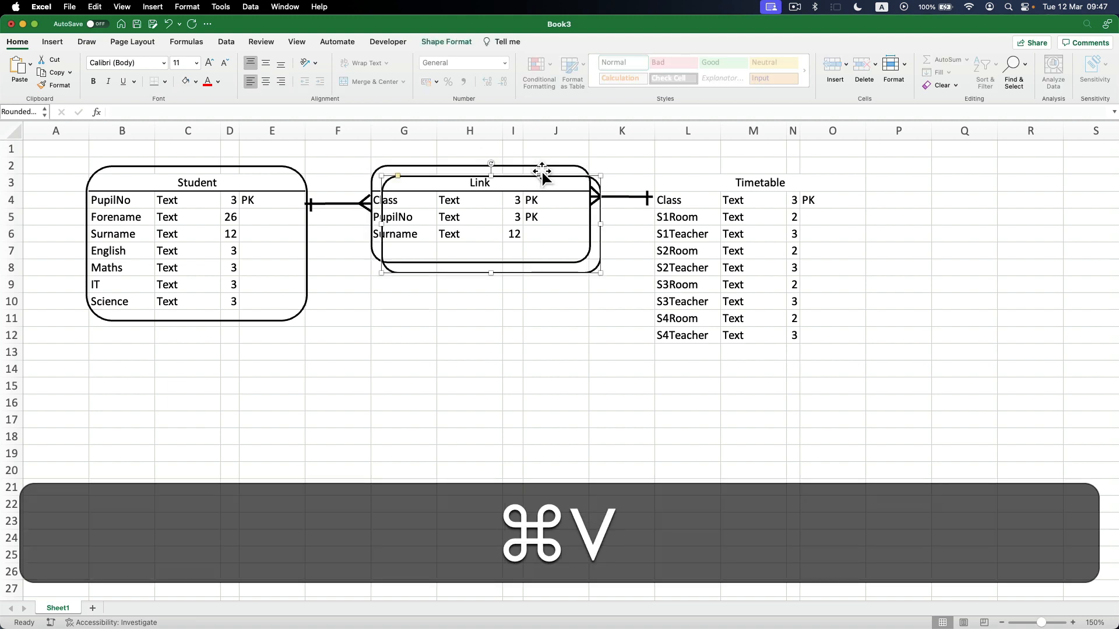
drag(519, 186, 789, 180)
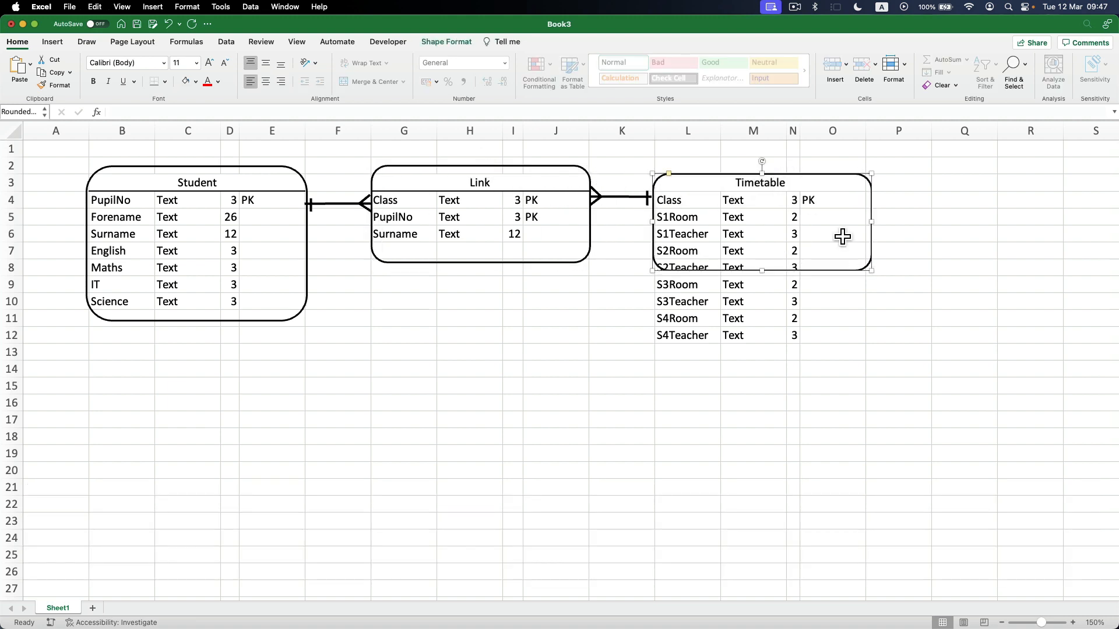
drag(871, 270, 860, 357)
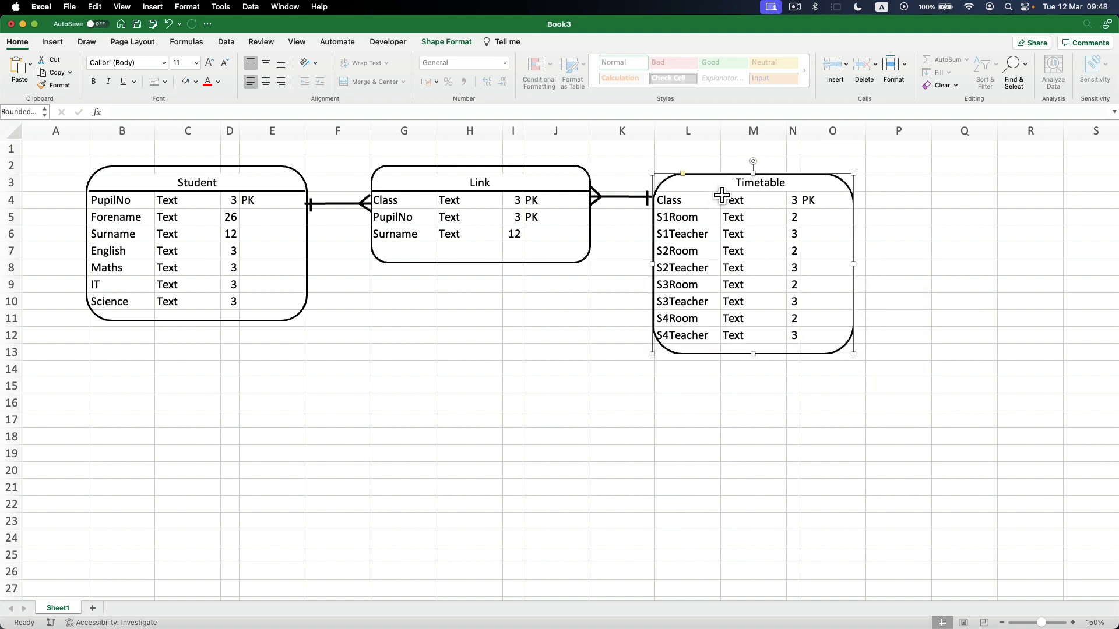
Apply a thick bottom border to the merged Timetable heading and widen its rounded rectangle to the outer edge of column O.
click(722, 185)
click(396, 353)
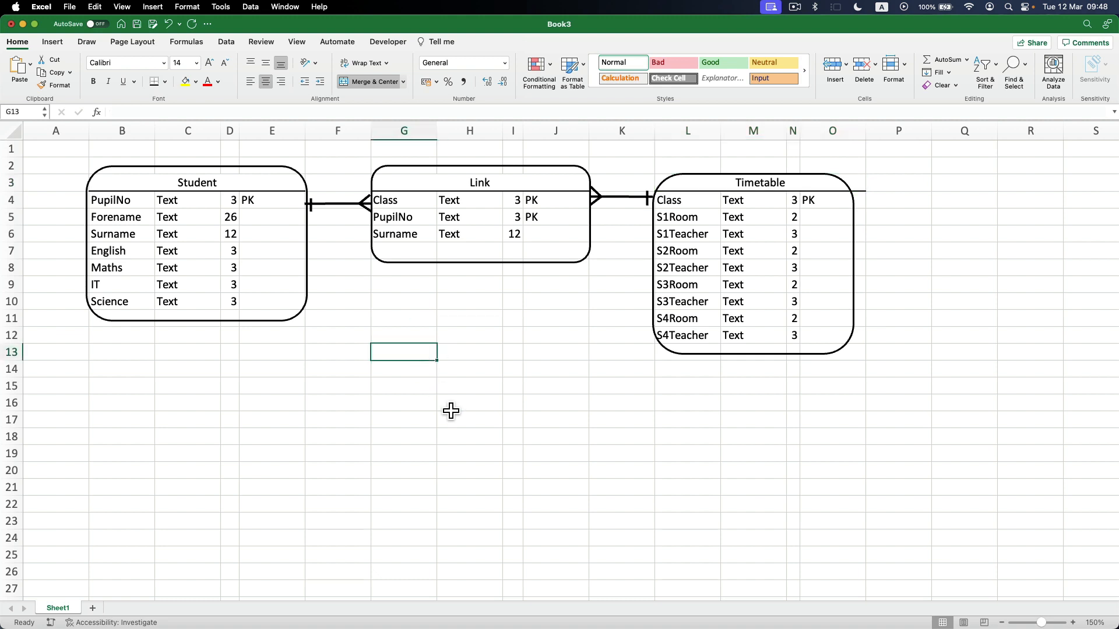
click(861, 242)
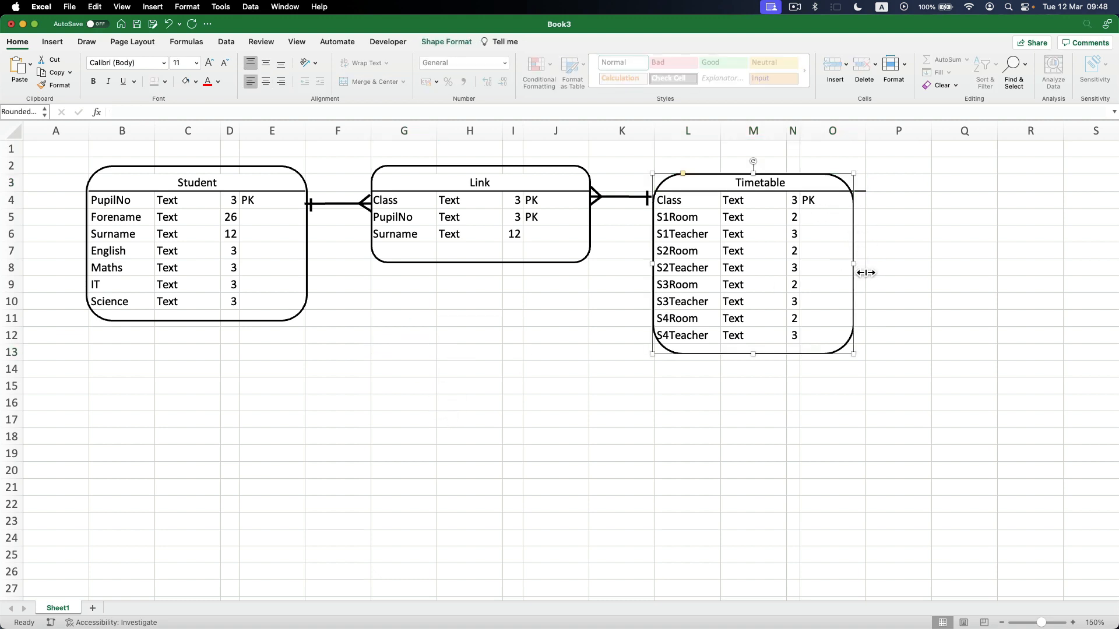
drag(853, 263, 868, 265)
click(566, 341)
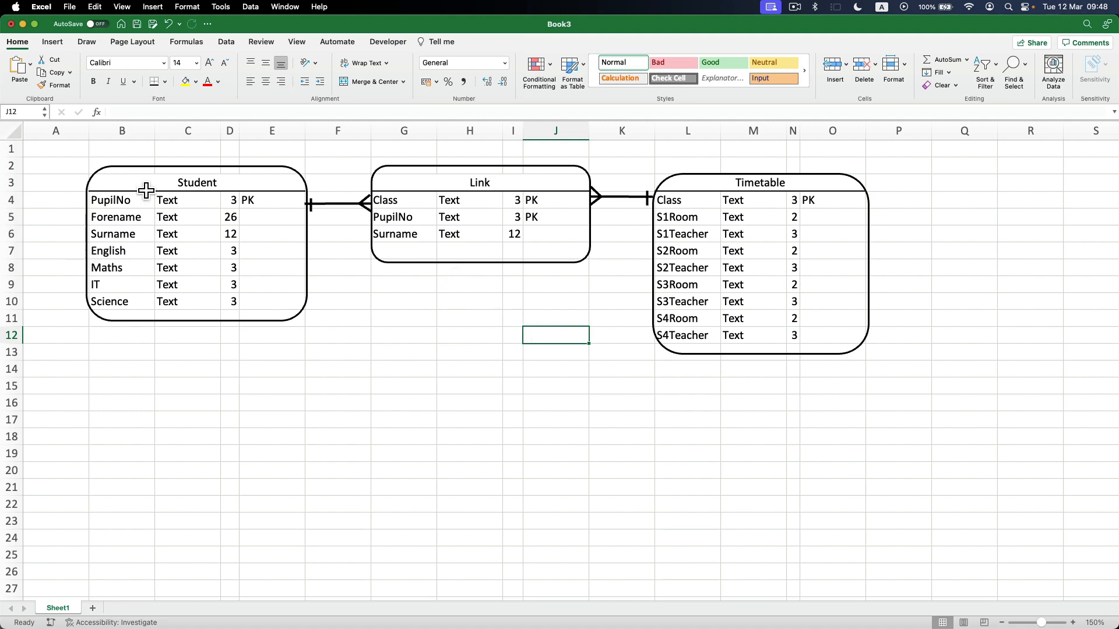
Hide the sheet gridlines around the finished diagram.
click(398, 469)
click(297, 42)
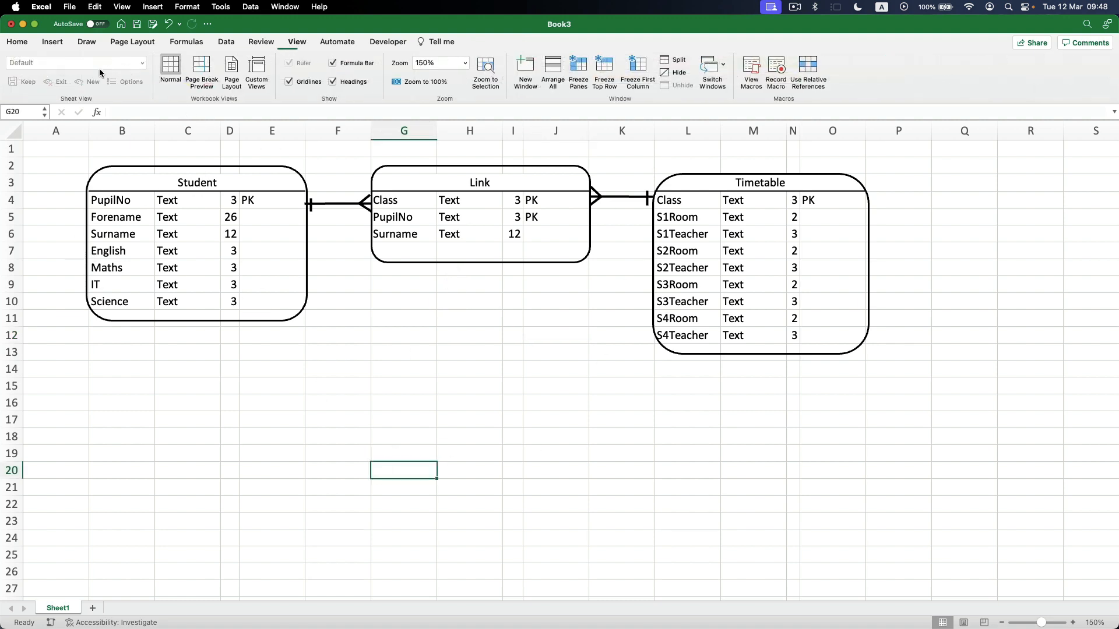
click(298, 82)
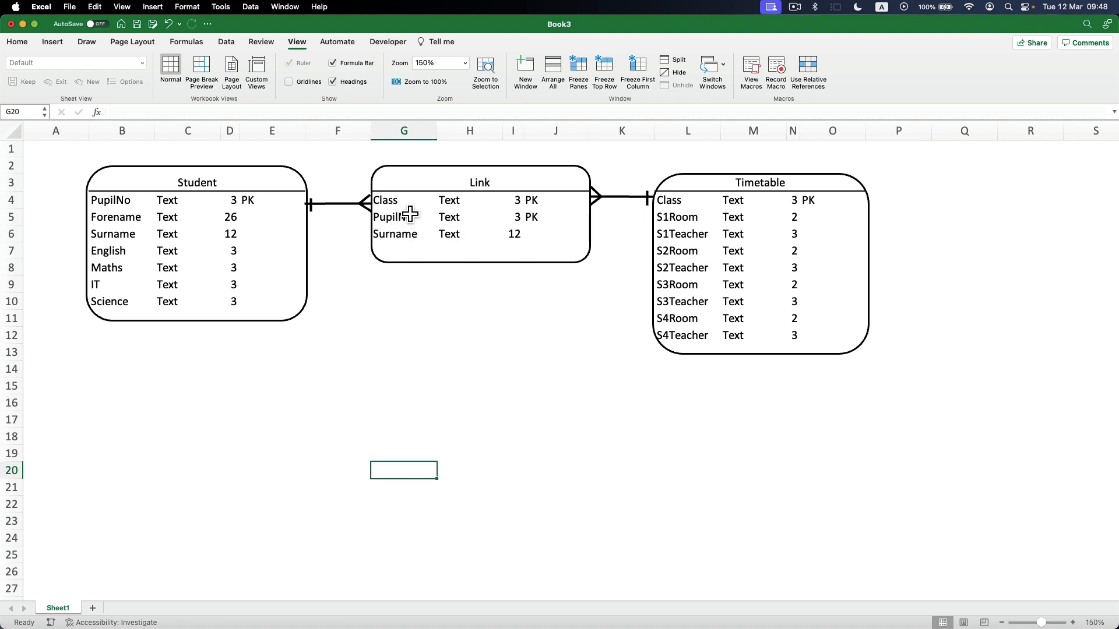
Switch to the mark scheme PDF in Preview, highlight the Link entity's ID row and place the window below the Excel diagram for comparison.
key(super+Tab)
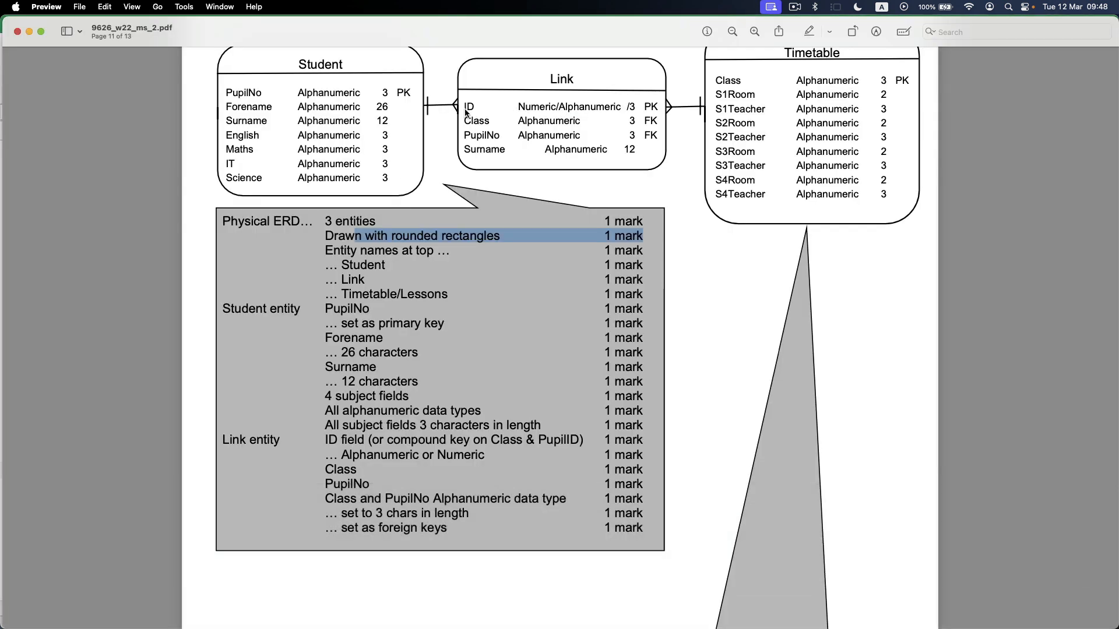
drag(464, 106, 632, 103)
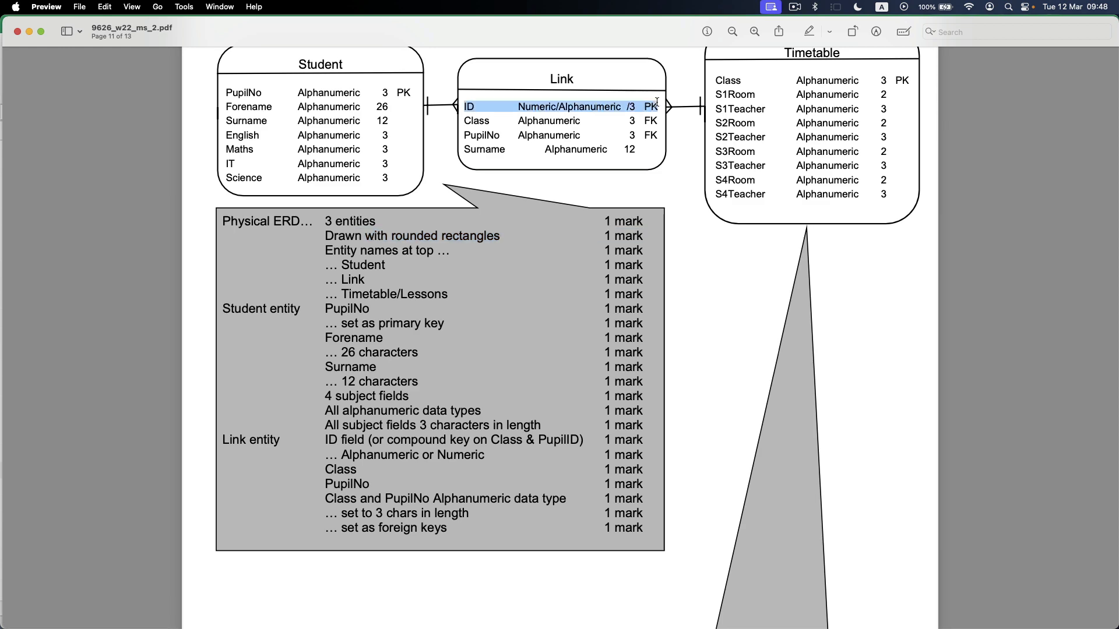
drag(350, 33, 372, 352)
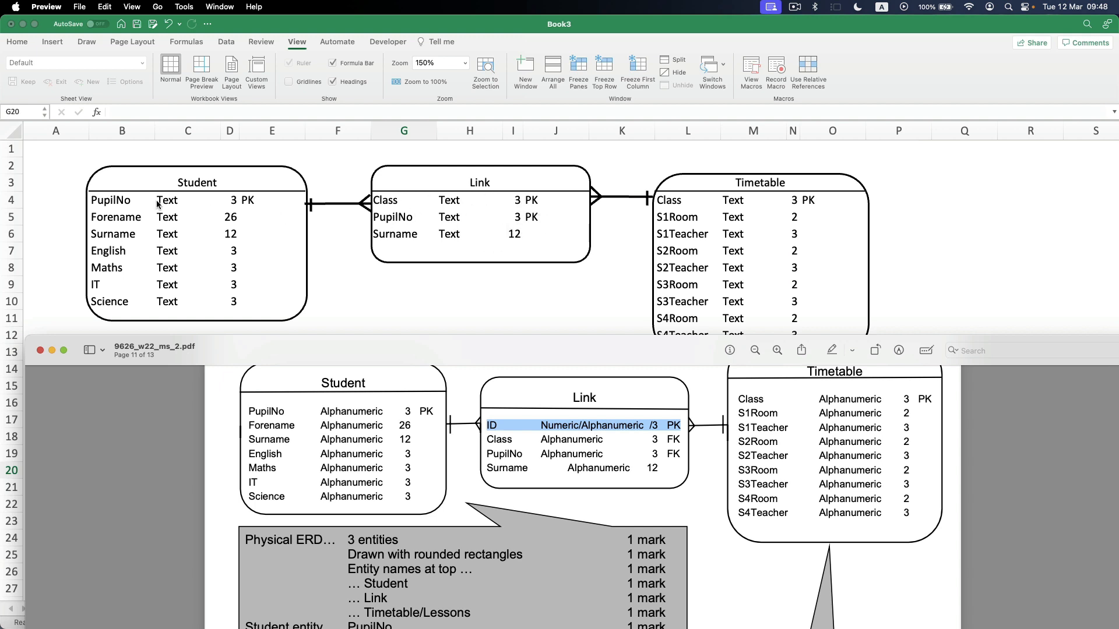
Return to Excel and capture a screenshot of the area containing all three entities and their connectors.
click(473, 321)
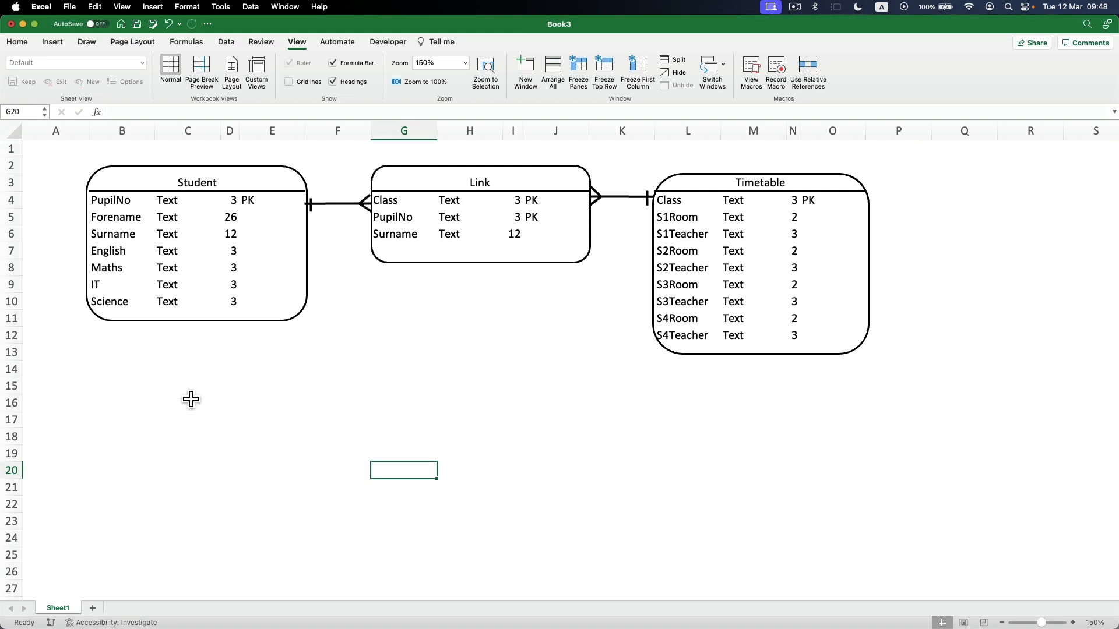
key(shift+super+4)
drag(69, 155, 872, 375)
Select the Student subject fields English to Science and compare them with the mark scheme in Preview.
click(140, 254)
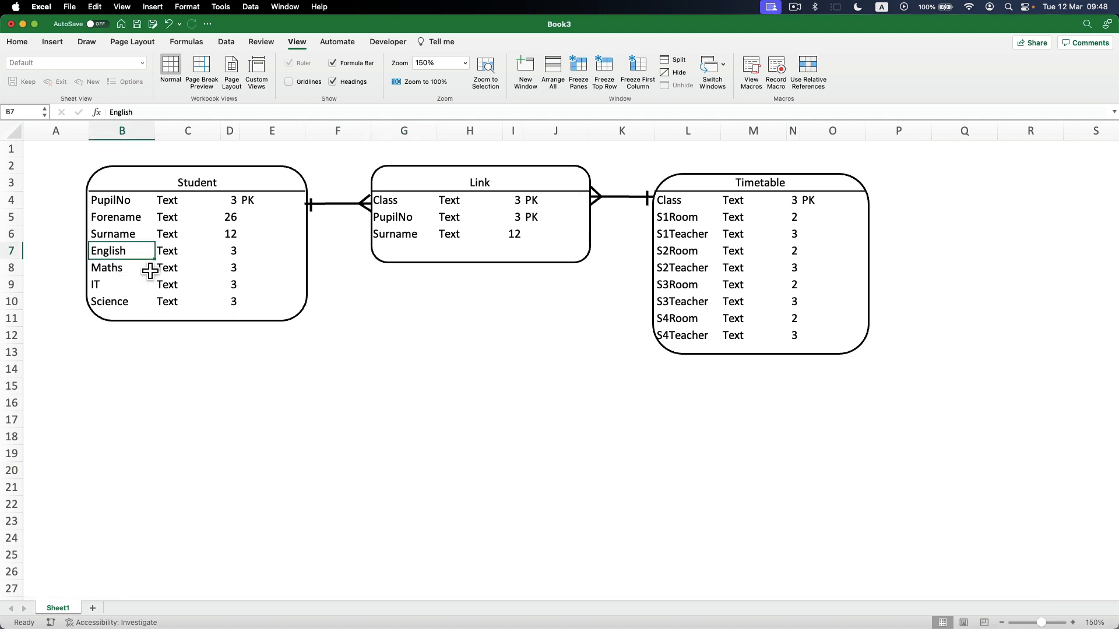
drag(137, 261, 120, 304)
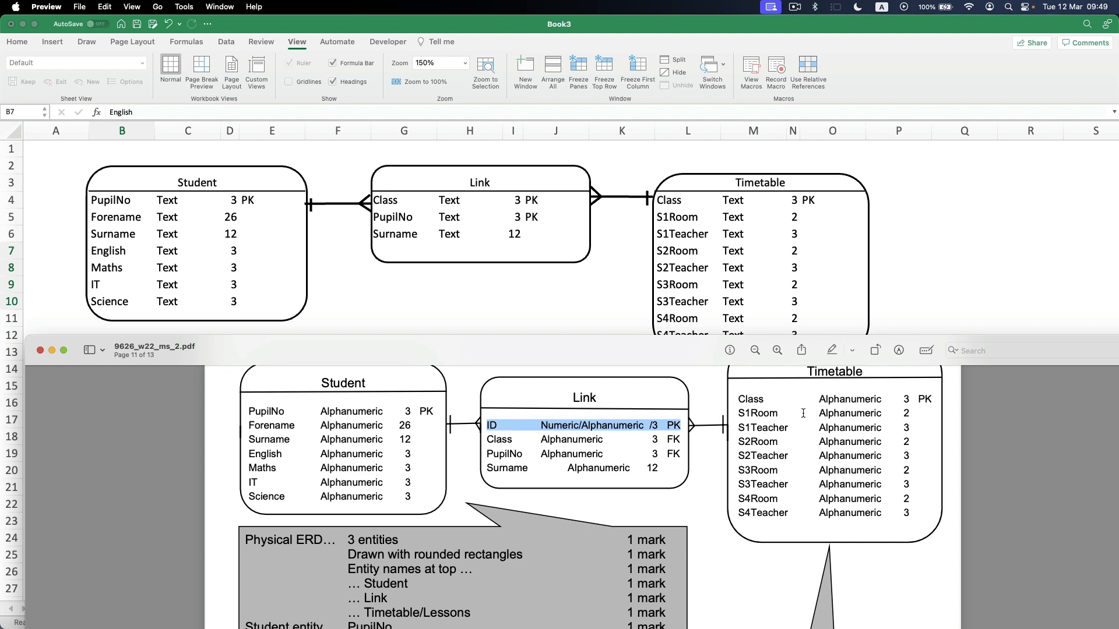
double_click(364, 338)
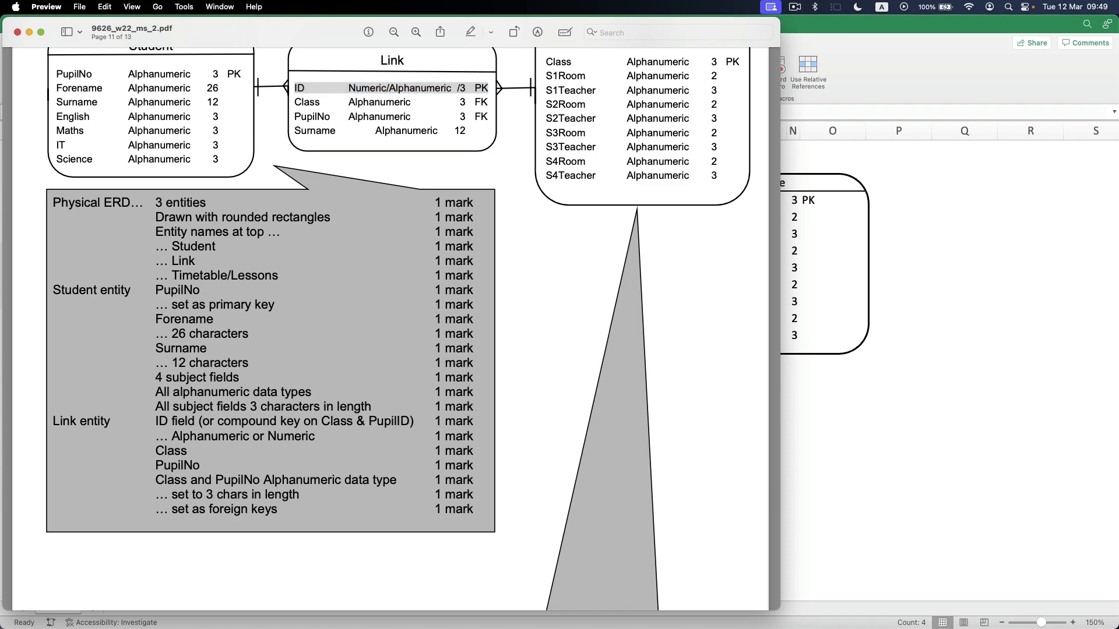
Switch to the question paper PDF and examine task 9, highlighting "entity relationship diagram" and "3NF".
key(super+grave)
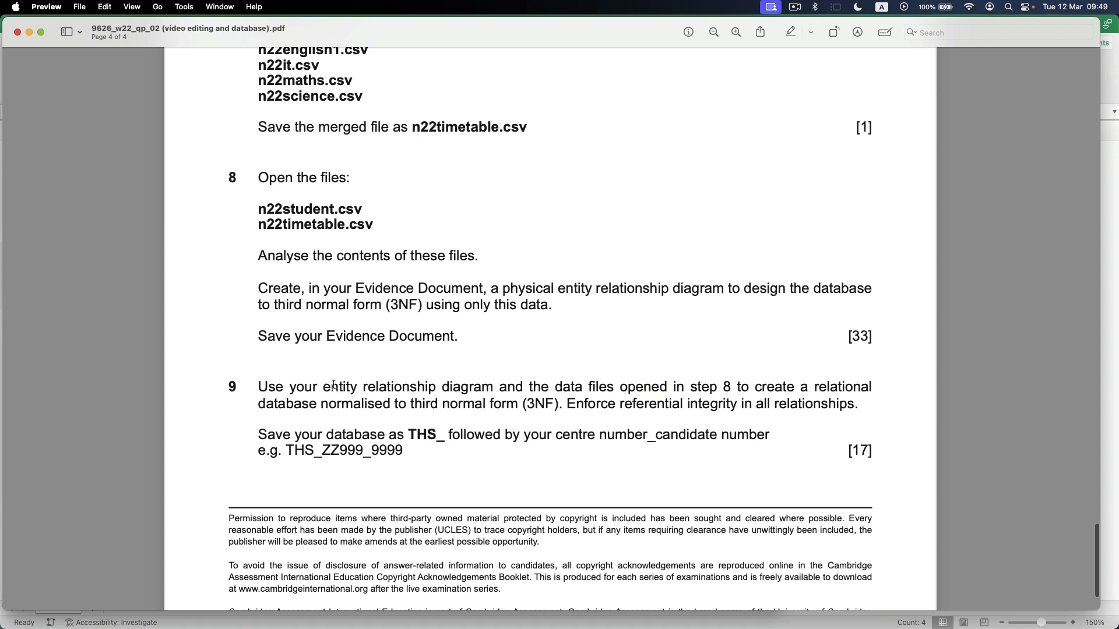
drag(324, 387, 499, 387)
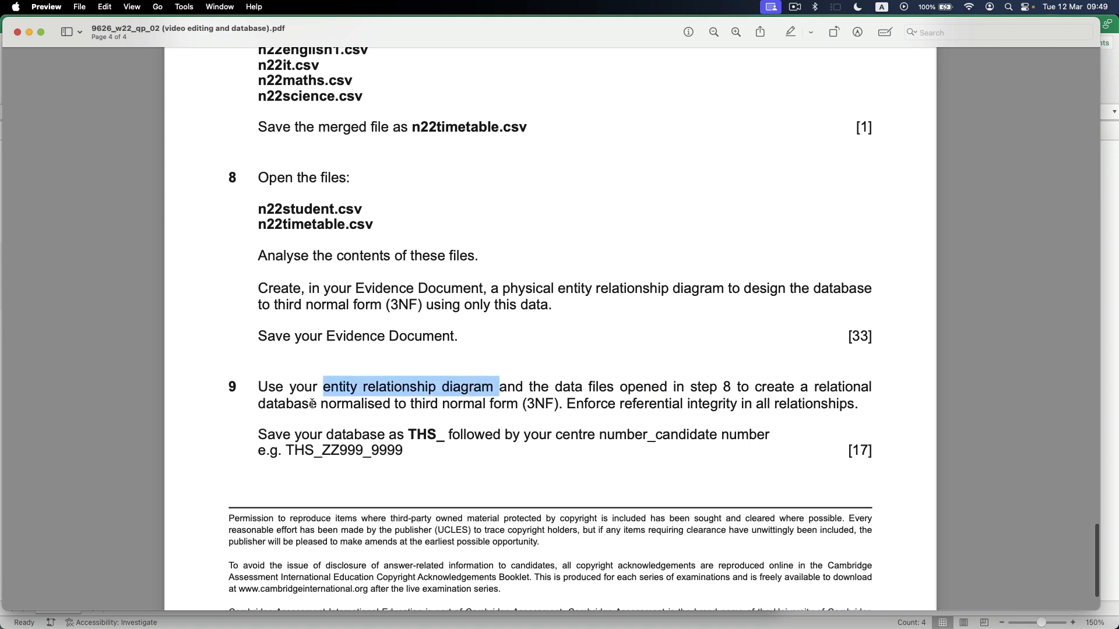
drag(312, 403, 552, 404)
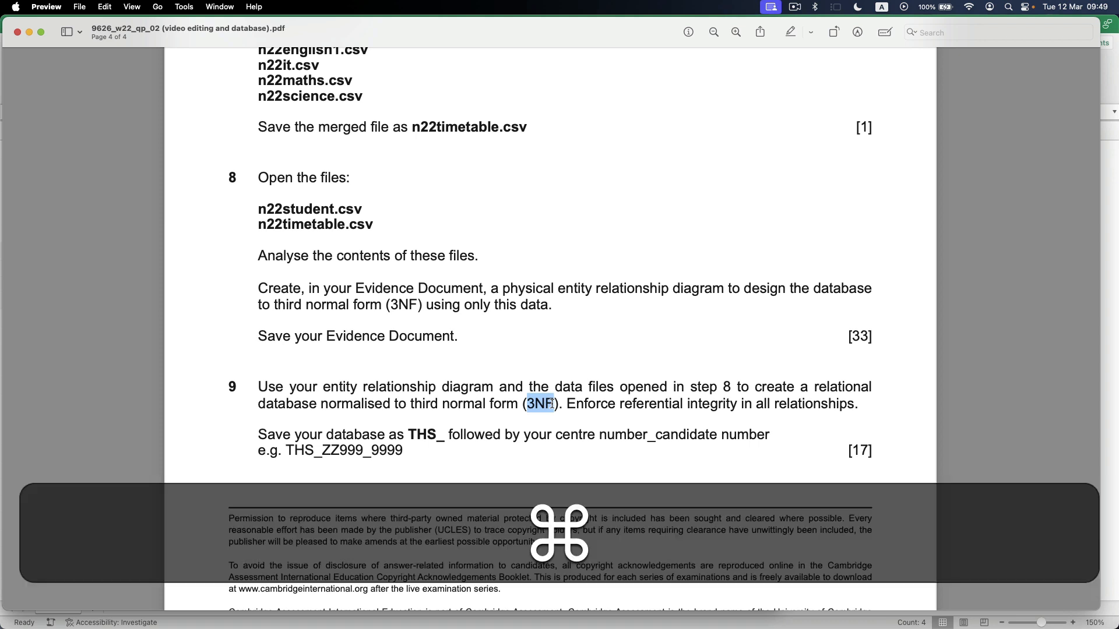
Return to Excel and examine the Student entity's English, Maths, IT and Science rows against the Link entity's Class field.
key(super+Tab)
drag(108, 254, 255, 307)
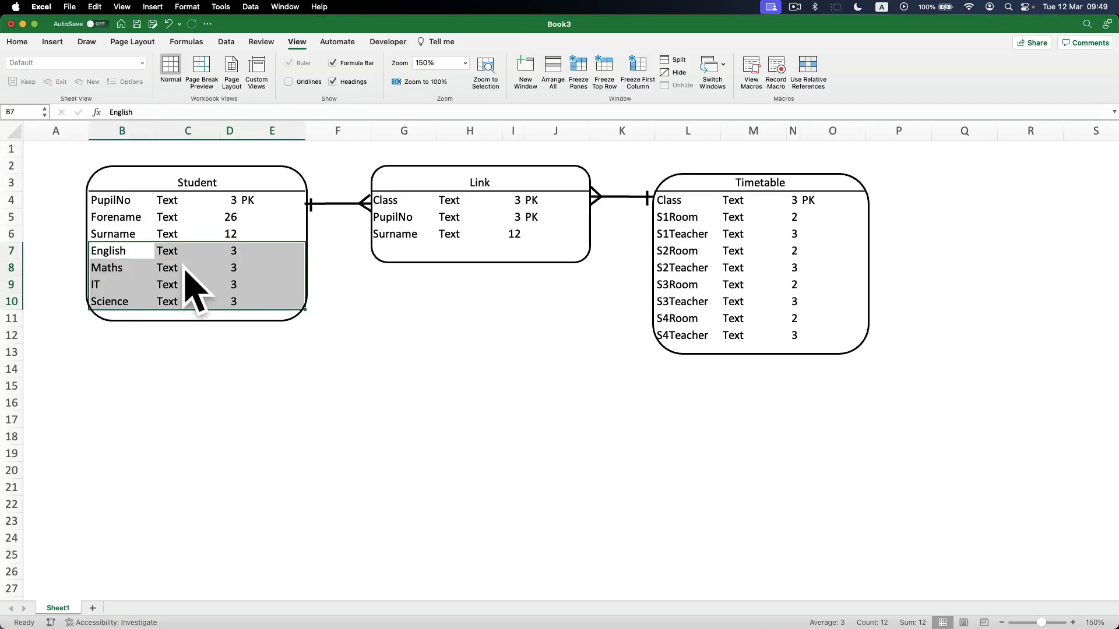
click(396, 209)
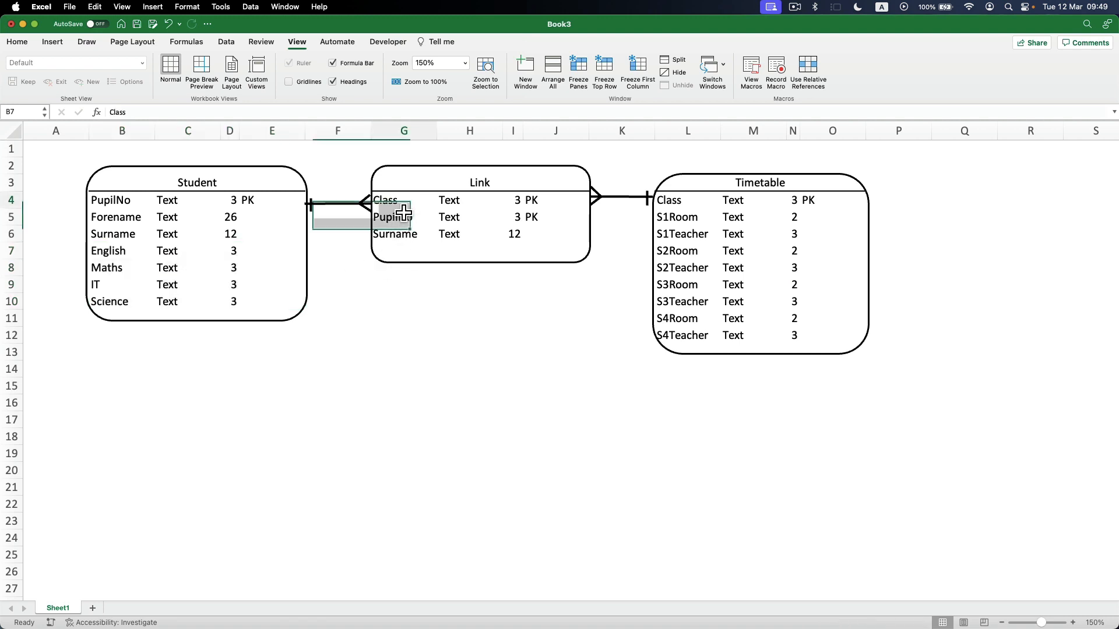
drag(120, 253, 254, 310)
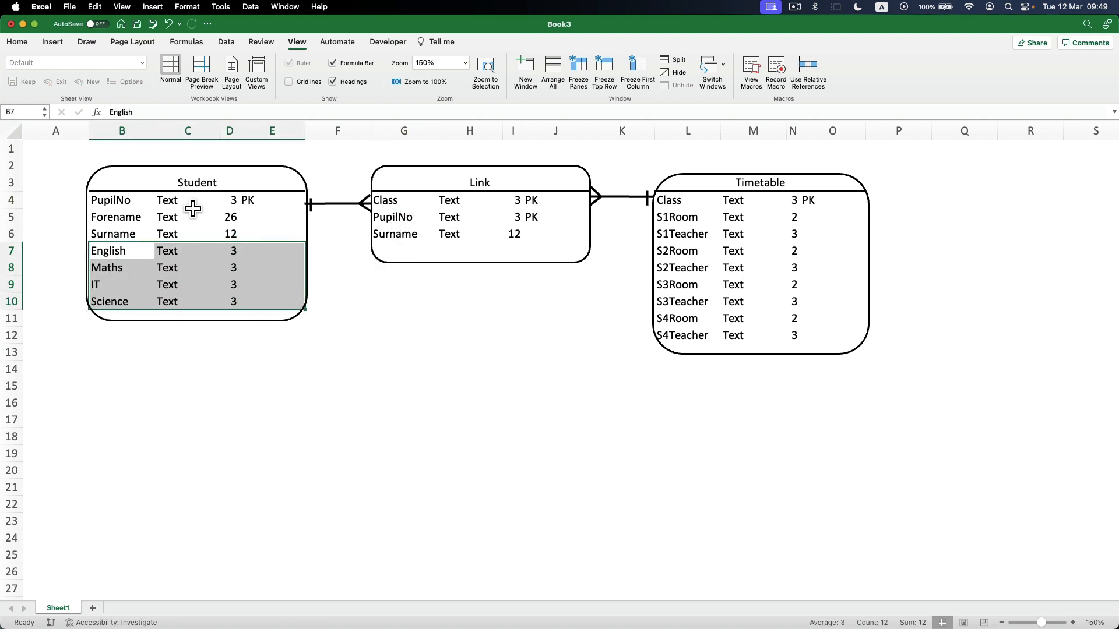
click(127, 270)
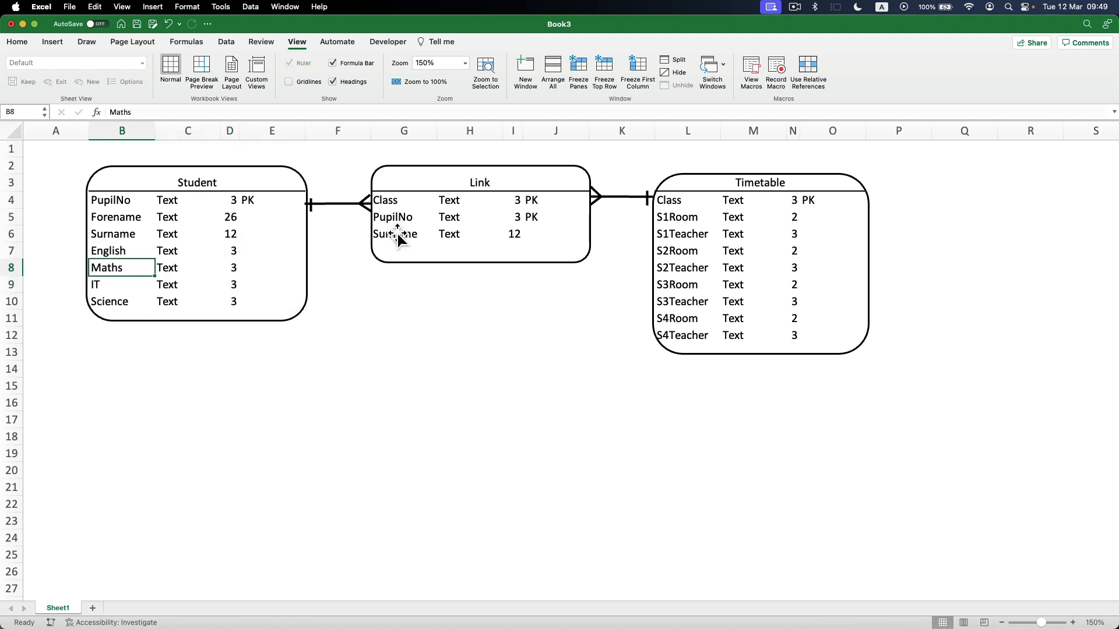
click(402, 204)
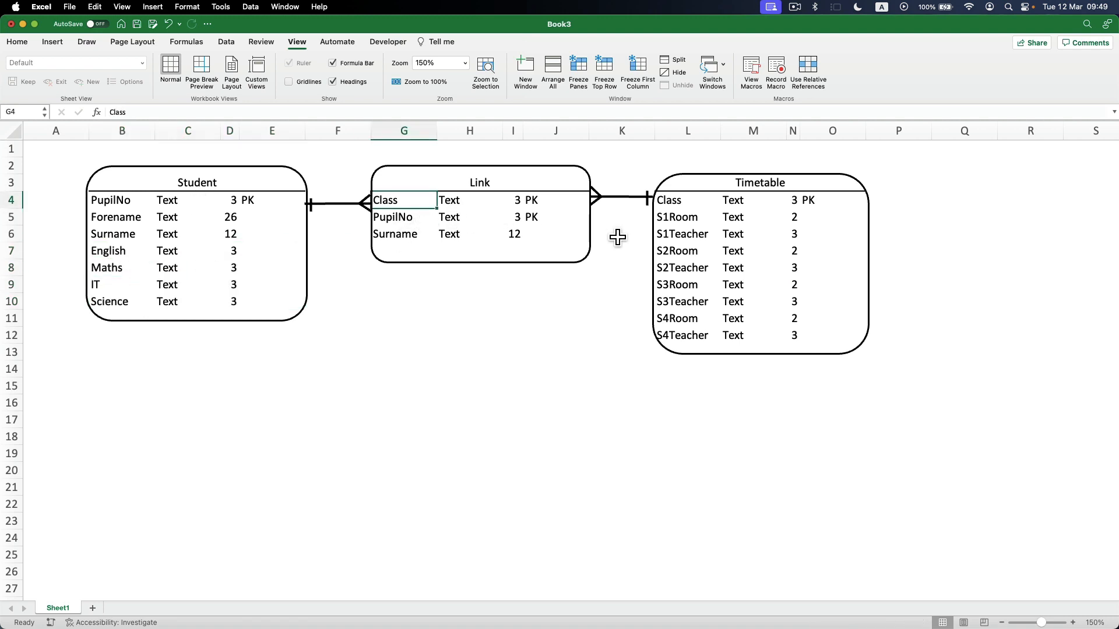
drag(128, 252, 267, 308)
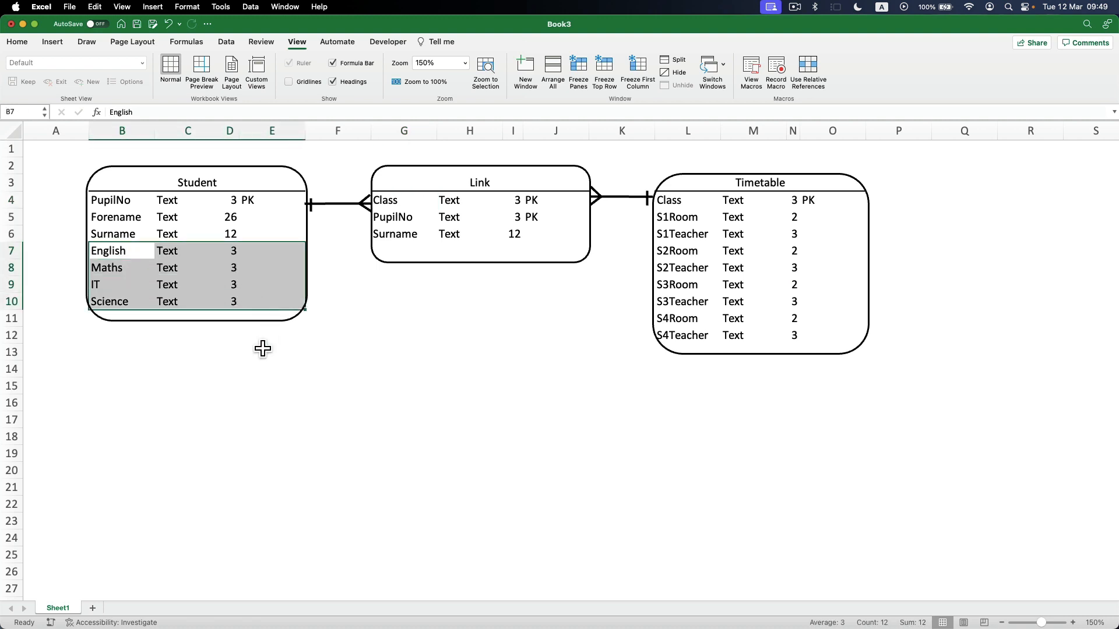
click(329, 373)
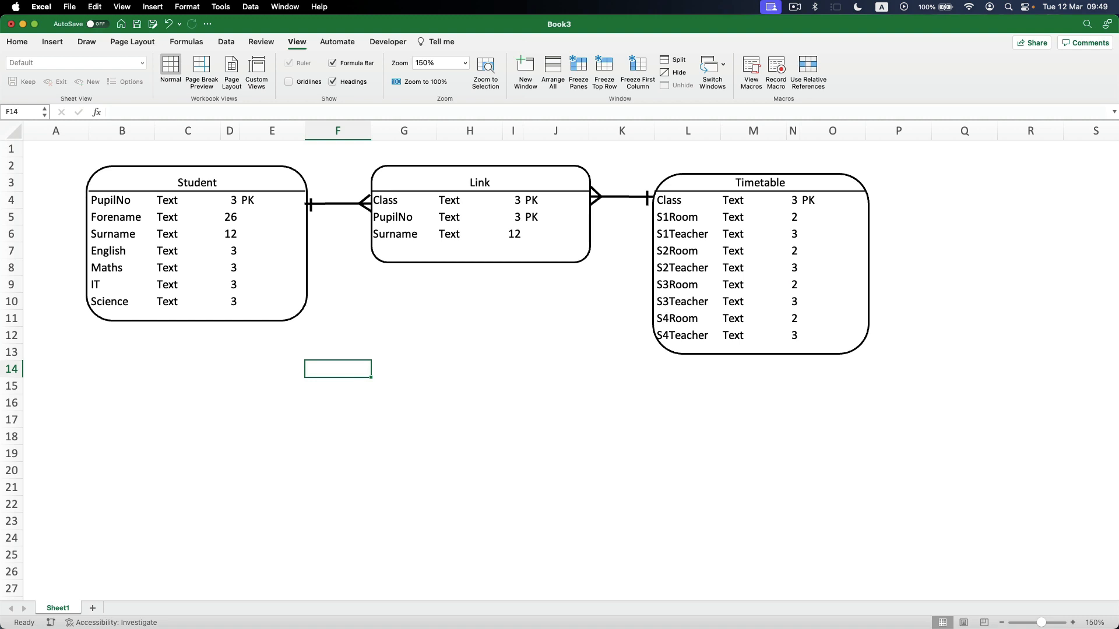
Switch to the mark scheme PDF in Preview, highlight "4 subject fields" and "Student entity", and widen the window to the full screen width.
key(super+Tab)
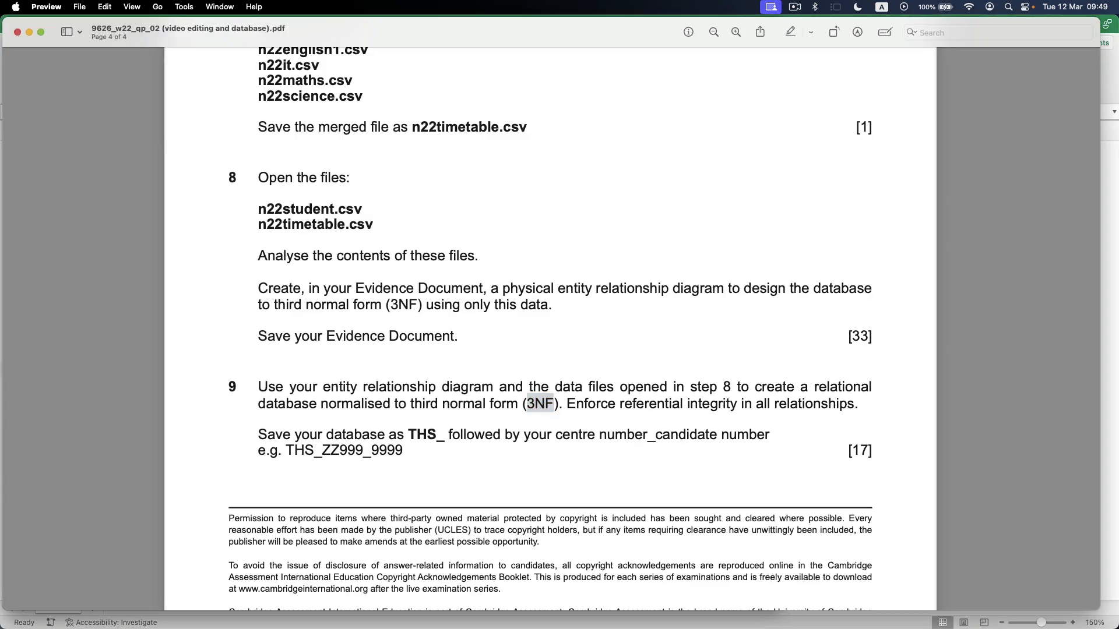
key(super+grave)
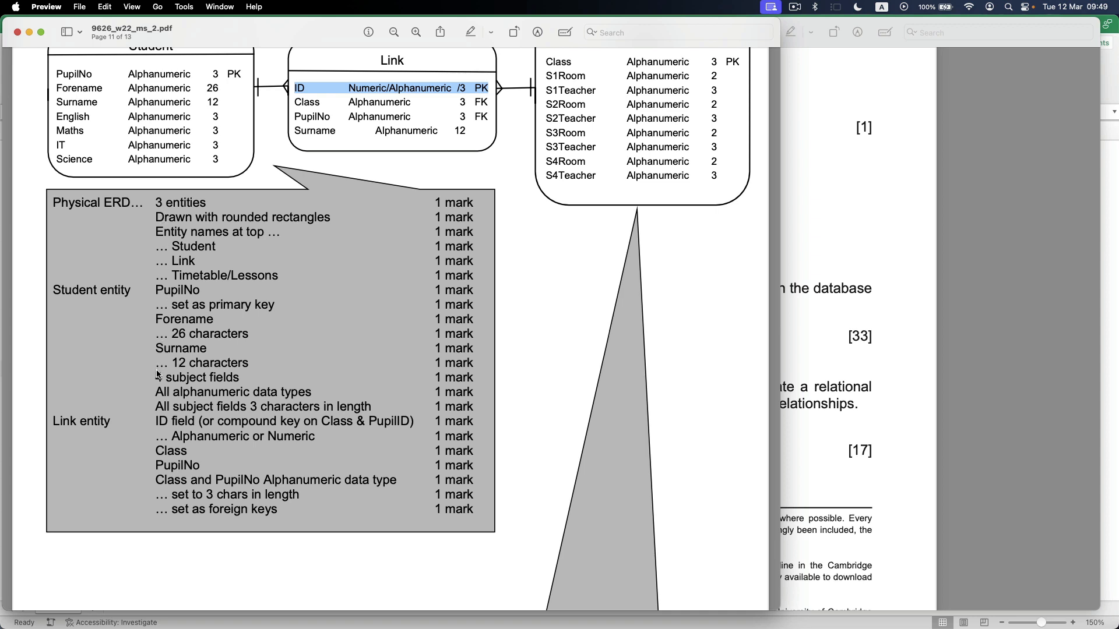
drag(158, 375, 463, 379)
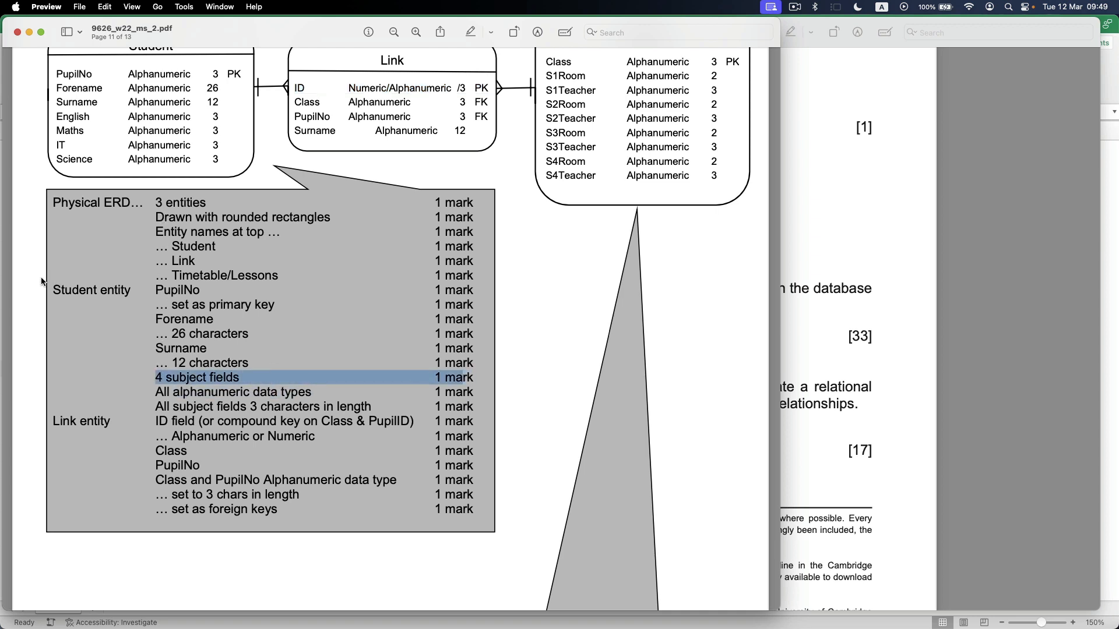
drag(52, 291, 132, 291)
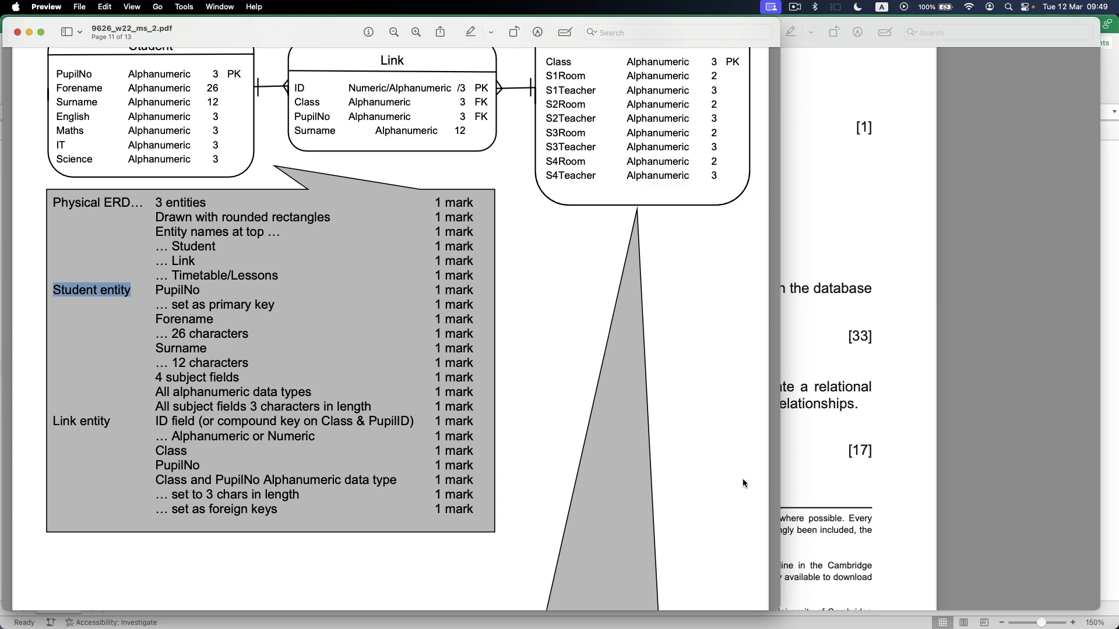
drag(780, 468, 1111, 469)
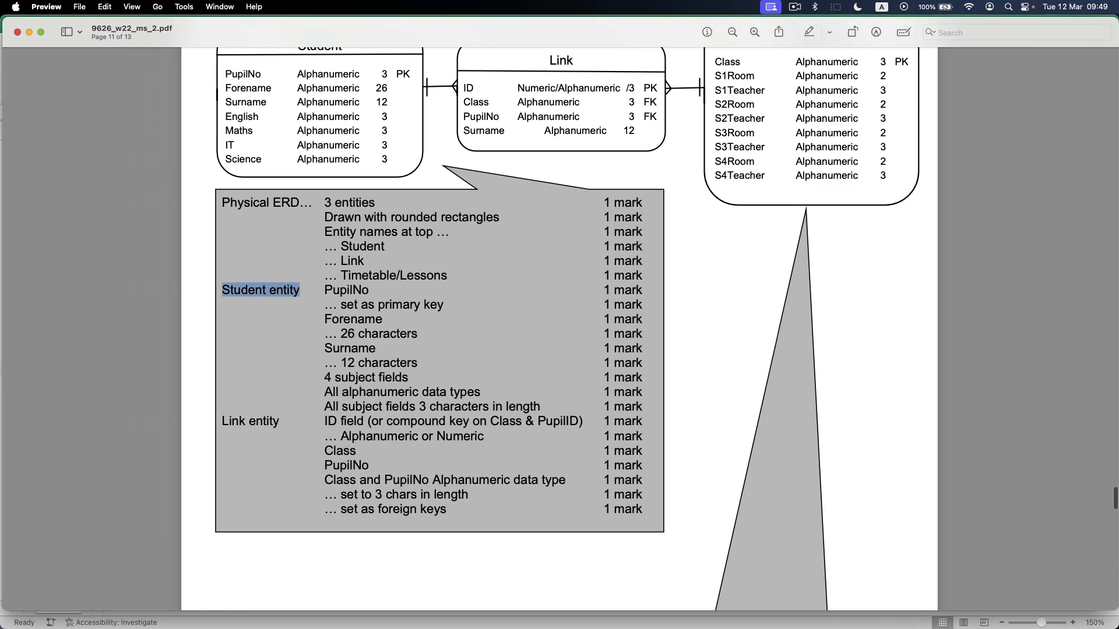